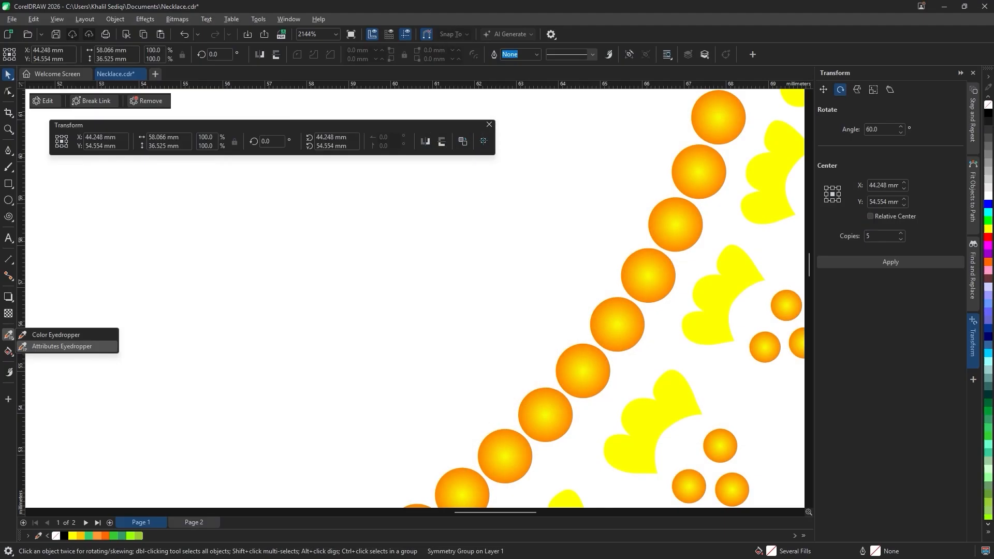
left_click(52, 344)
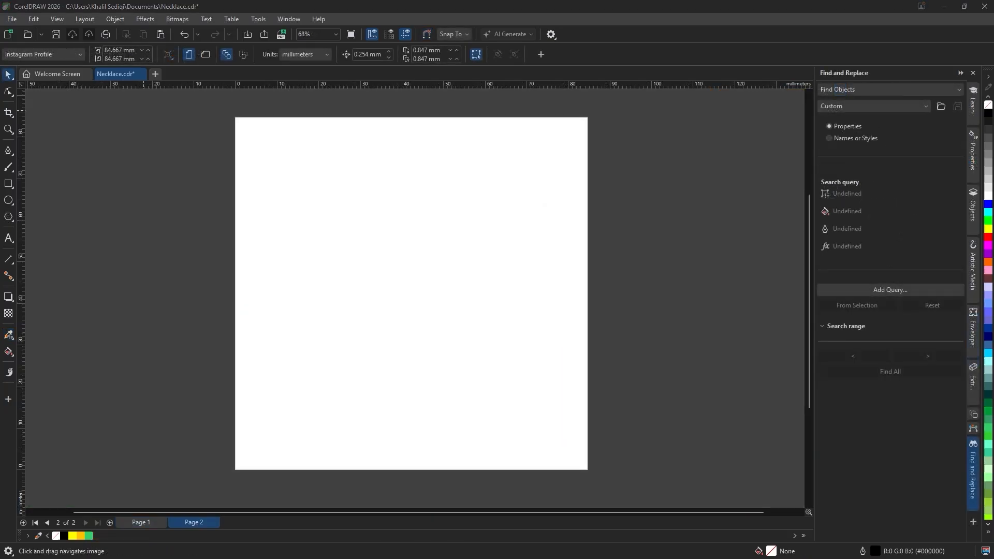
left_click(11, 19)
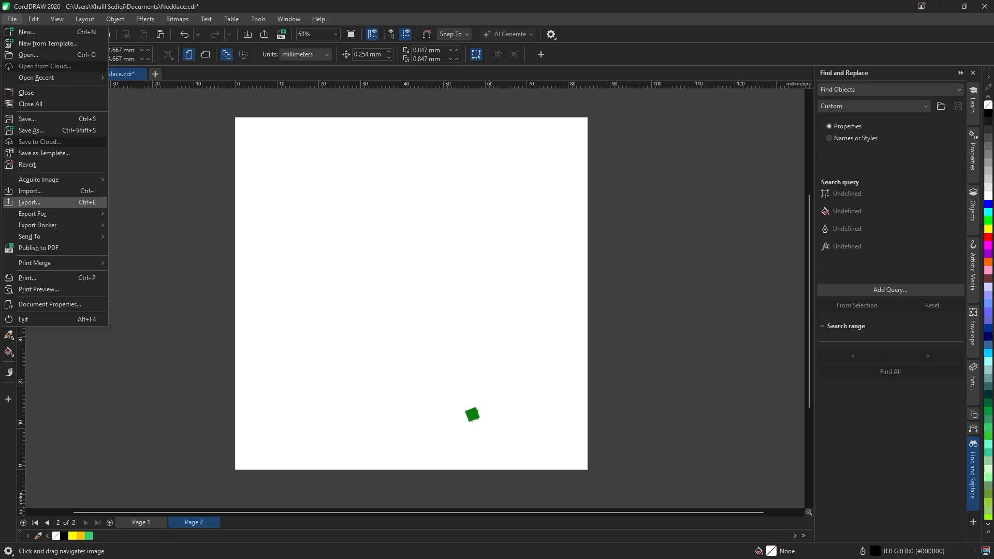
- Create a new symmetry with one vertical mirror line centred on the page, at about X 42.2 mm, Y 41.9 mm
left_click(115, 19)
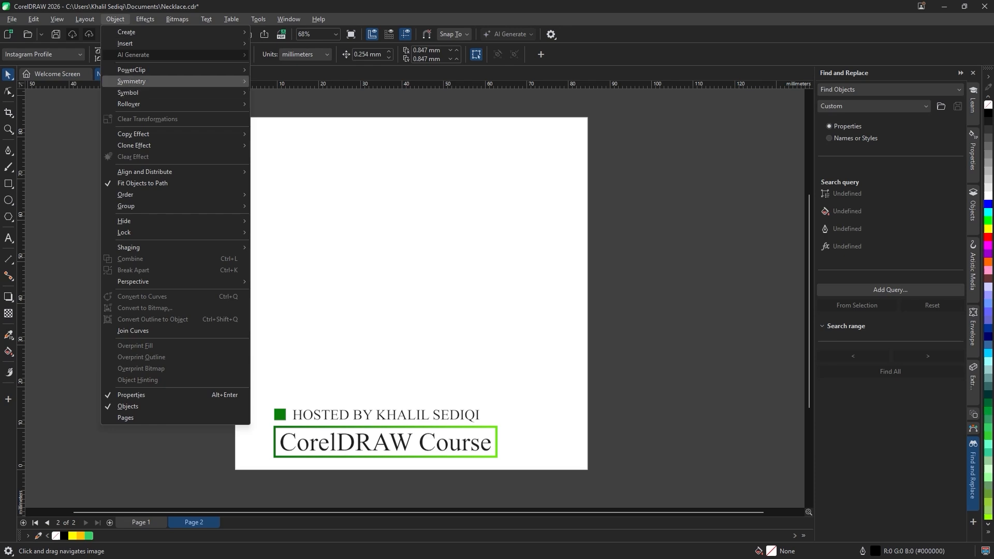
mouse_move(155, 81)
left_click(290, 82)
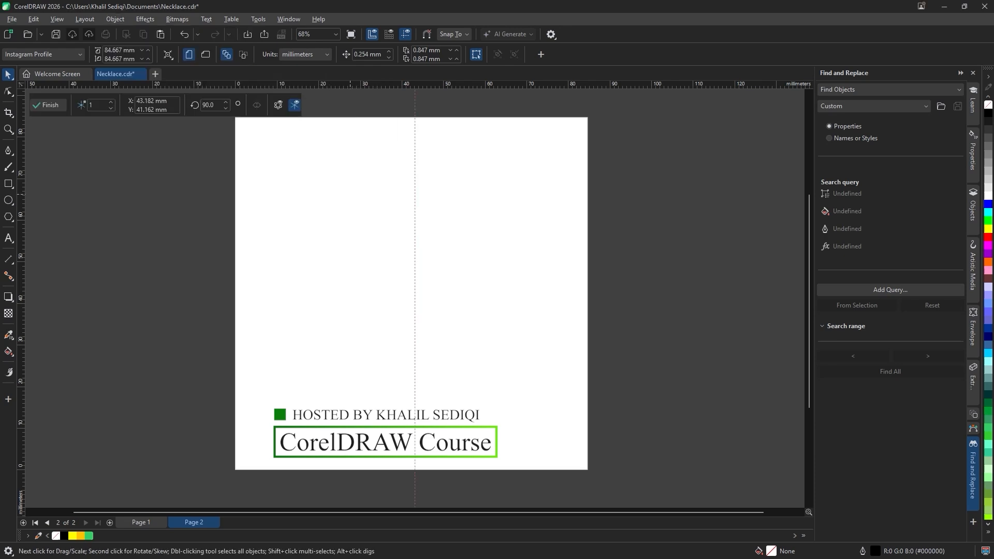
mouse_move(415, 138)
left_mouse_down()
mouse_move(406, 134)
mouse_move(411, 154)
left_mouse_up()
- Import the reference image Screenshot 2026-07-19 140144.png and place it over the page at about 46.3 by 65.2 mm
left_click(11, 20)
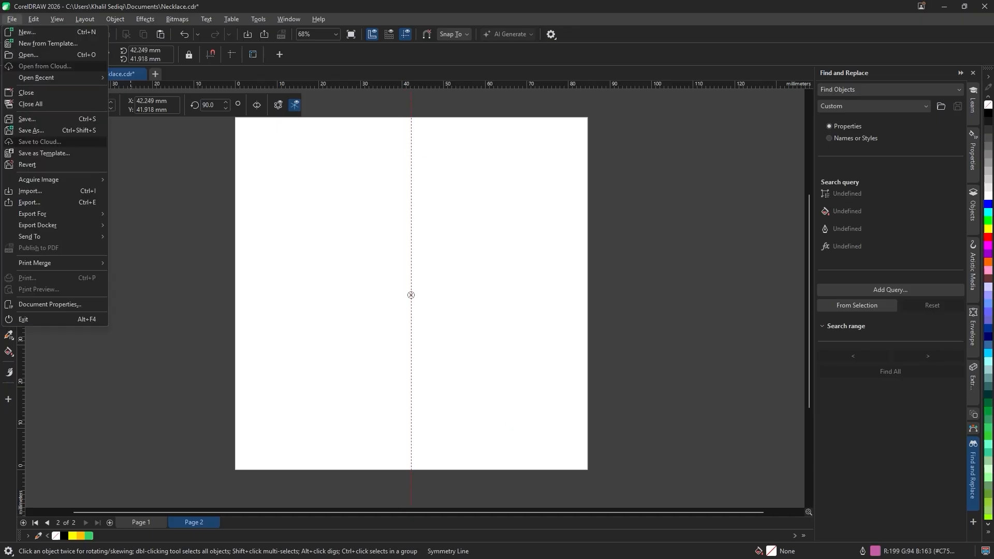
key("Escape")
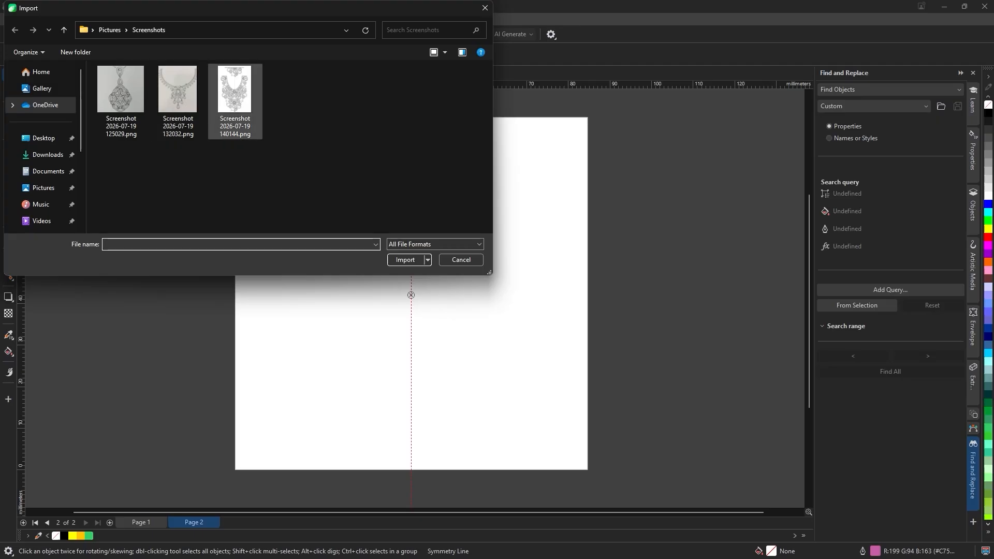
double_click(235, 99)
left_click_drag(309, 156, 500, 426)
- Move the reference image so its centre line coincides with the vertical symmetry line
scroll(414, 331, "up", 3)
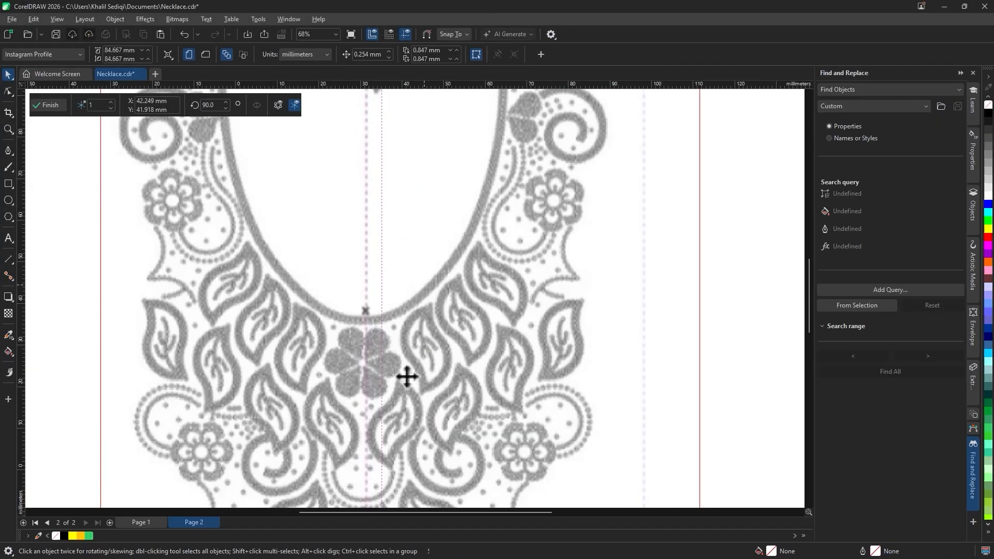
left_click(407, 377)
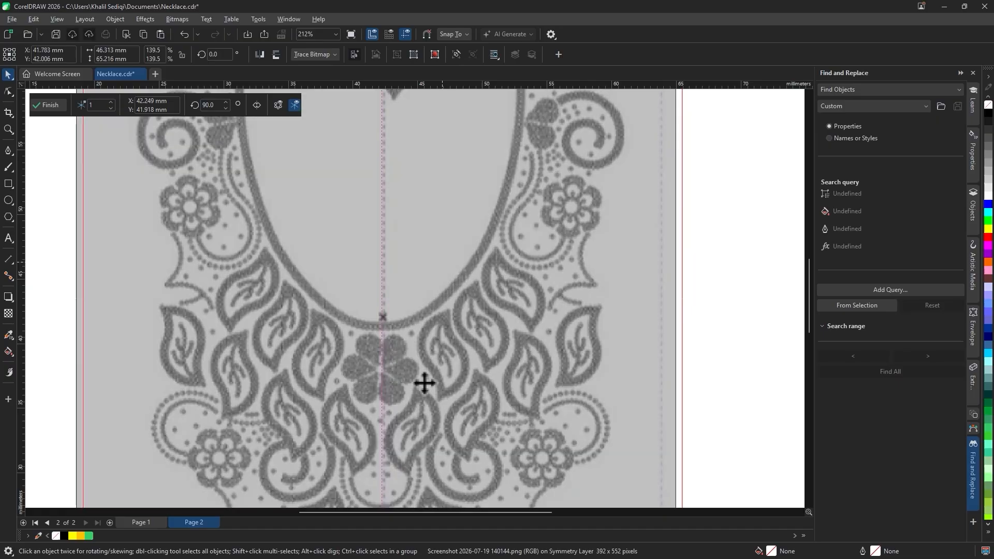
scroll(429, 406, "up", 4)
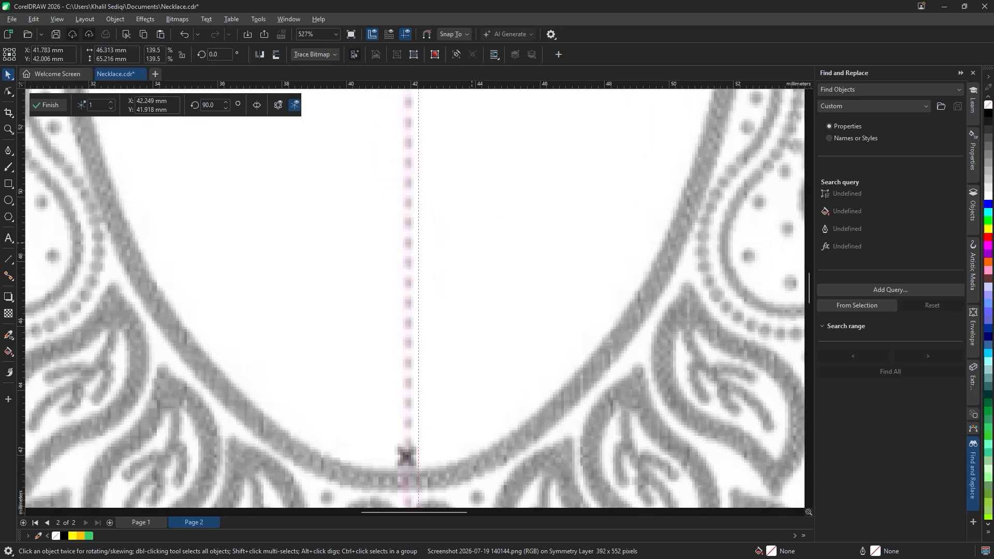
left_click_drag(407, 457, 417, 464)
- Apply a uniform transparency of 61 to the reference image
scroll(417, 465, "down", 8)
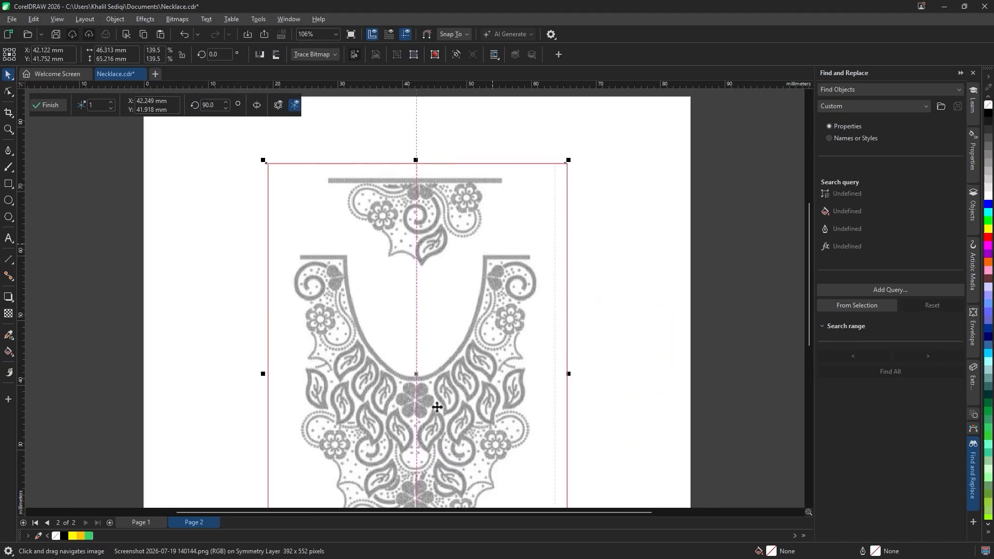
key("t")
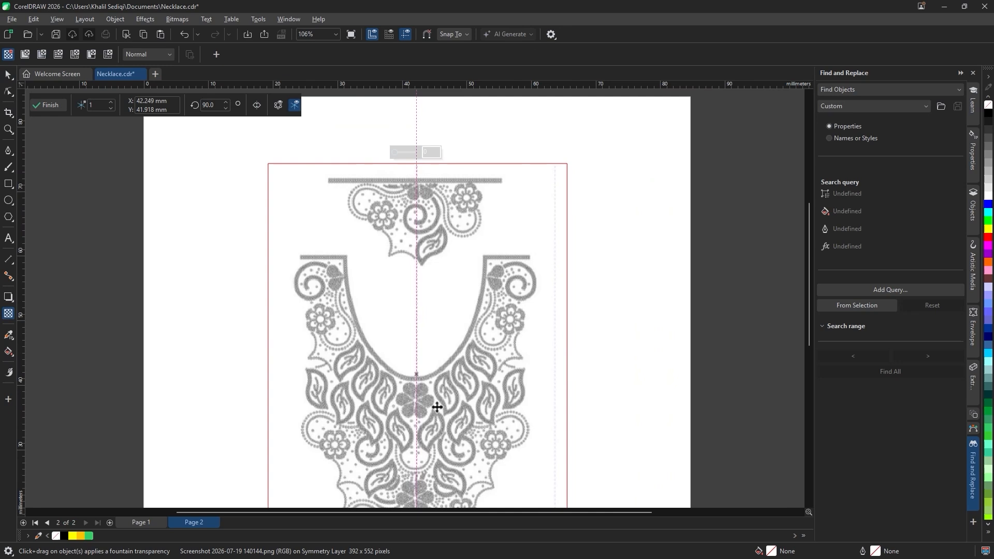
left_click(25, 55)
left_click(231, 54)
mouse_move(232, 67)
left_mouse_down()
mouse_move(232, 55)
mouse_move(234, 66)
left_mouse_up()
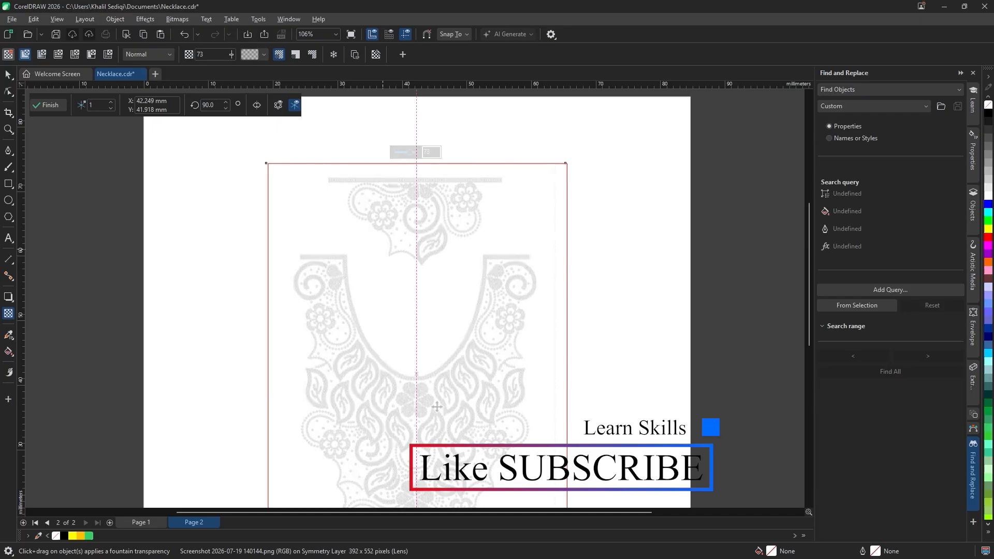
scroll(480, 292, "up", 3)
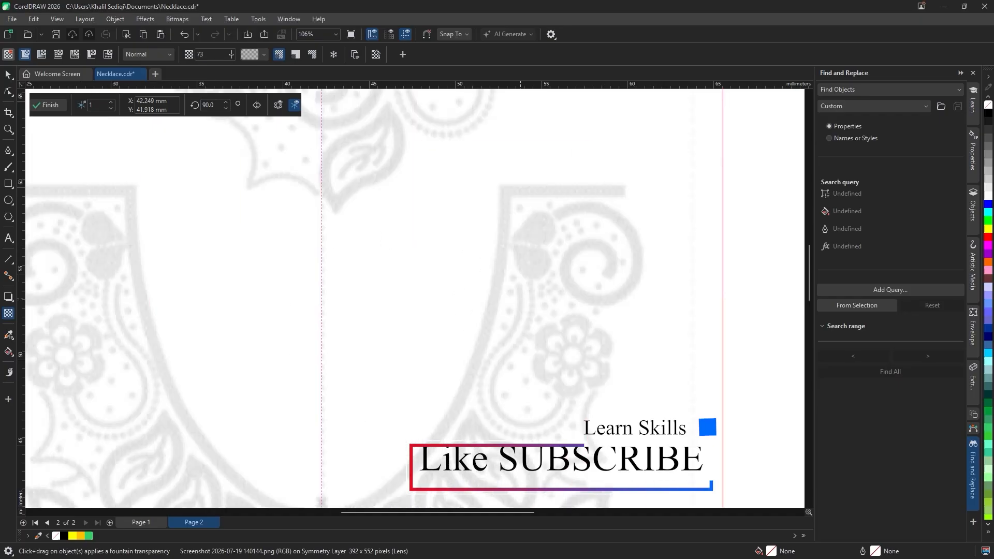
left_click_drag(231, 54, 228, 54)
left_click(231, 55)
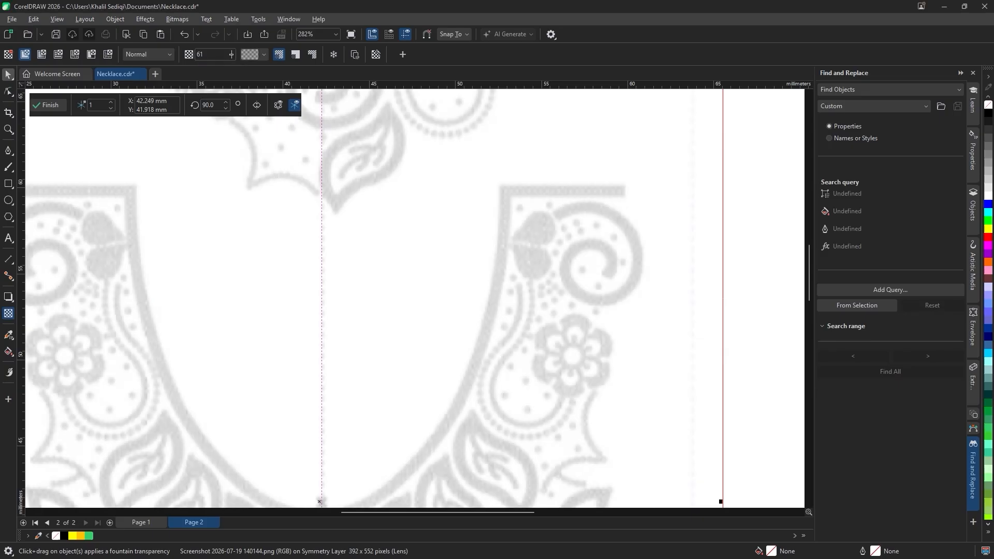
- Select the faded reference image and lock it in place
left_click(8, 75)
right_click(73, 218)
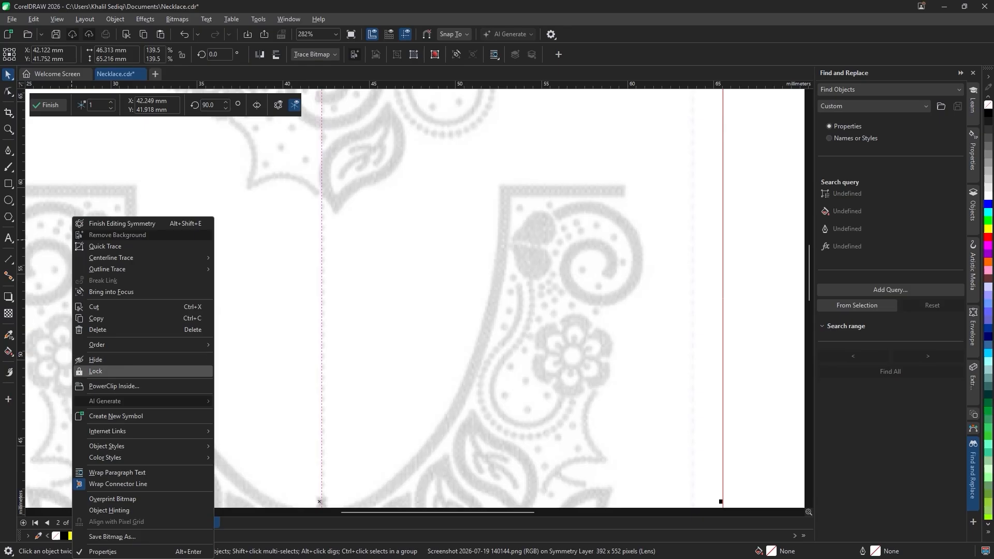
left_click(96, 371)
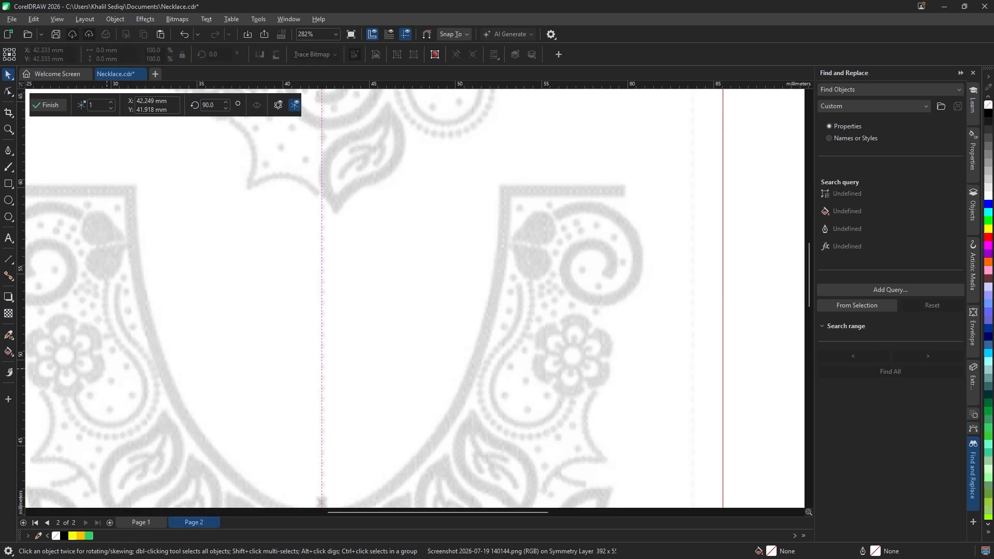
- Test the mirroring with an ellipse about 3.9 by 4.1 mm beside the neckline, and undo the ellipse
scroll(394, 486, "down", 4)
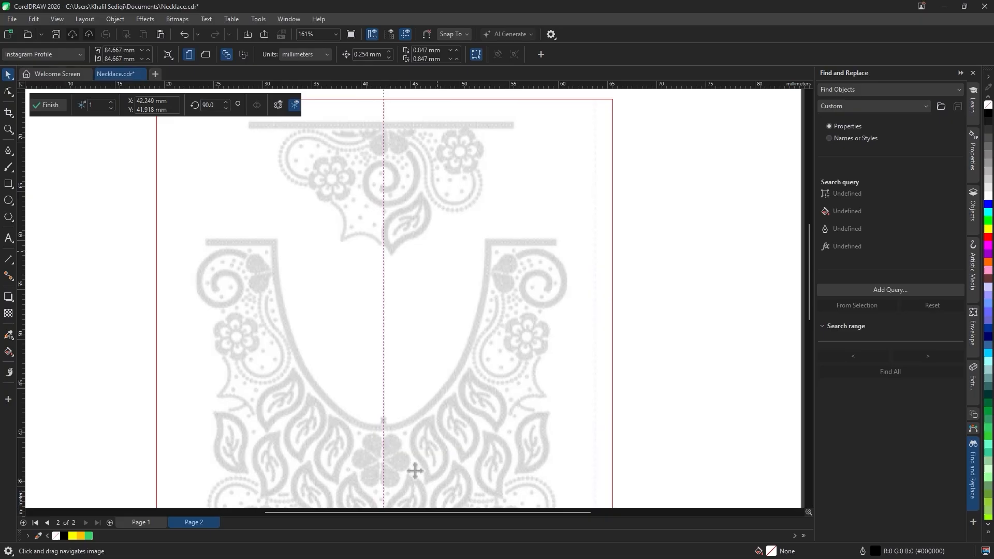
key("F7")
left_click_drag(449, 244, 492, 291)
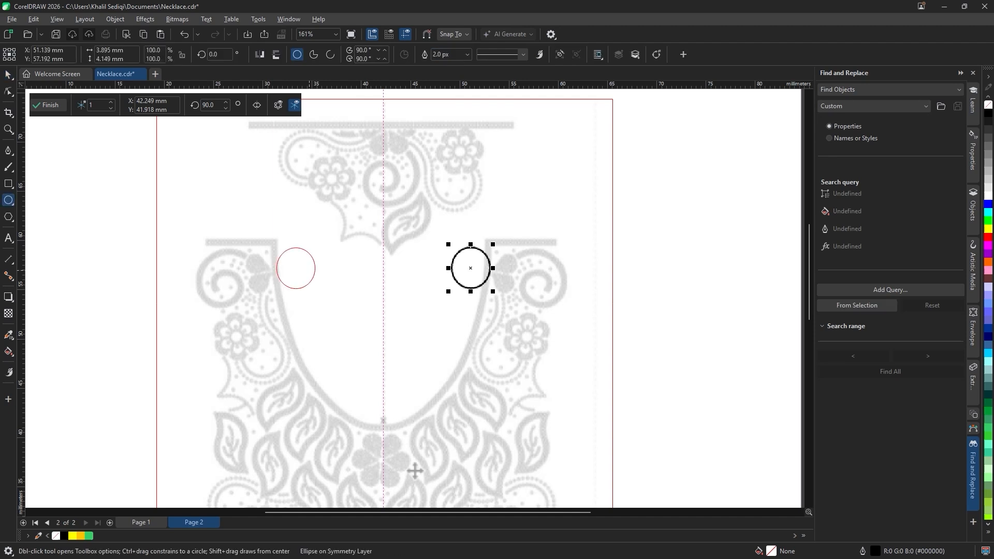
key("ctrl+z")
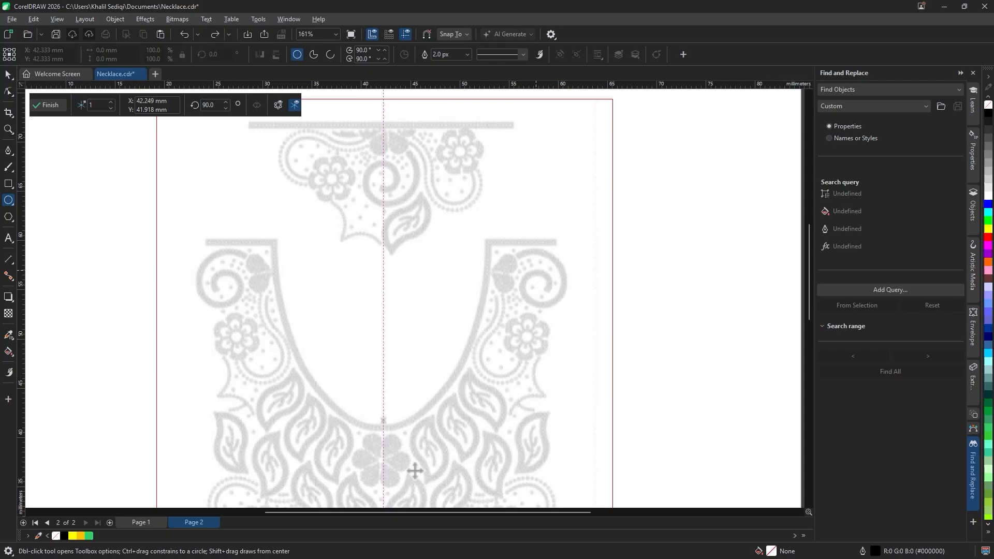
- Trace the neckline's right half with the Pen tool, from the outer shoulder end around the corner to the symmetry line, about 17.5 by 18.9 mm
scroll(538, 251, "up", 3)
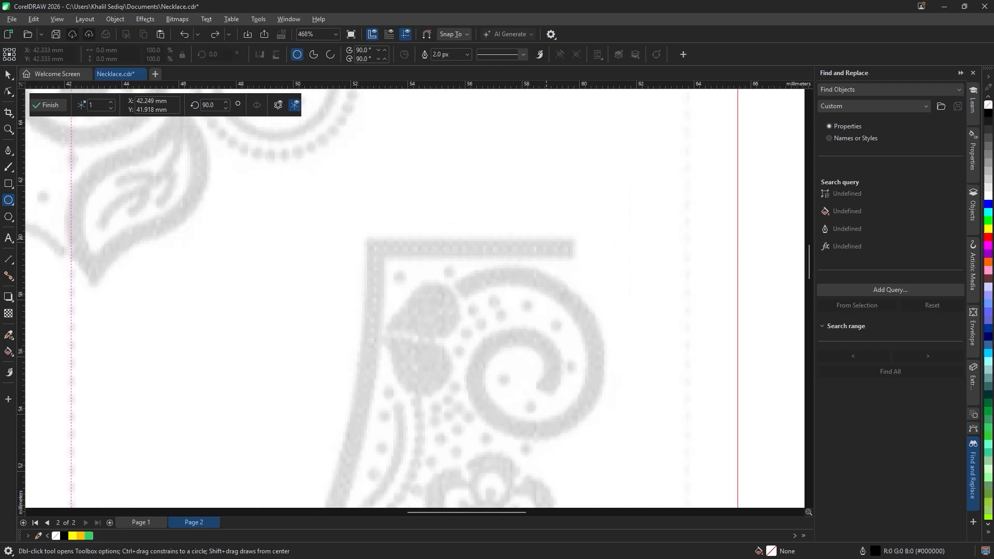
scroll(539, 250, "up", 2)
scroll(538, 250, "down", 5)
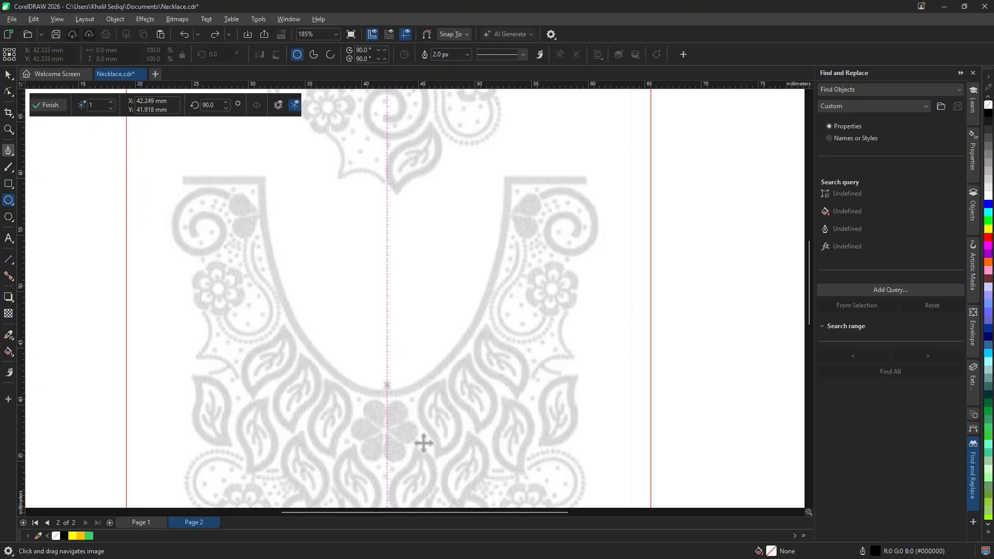
key("F5")
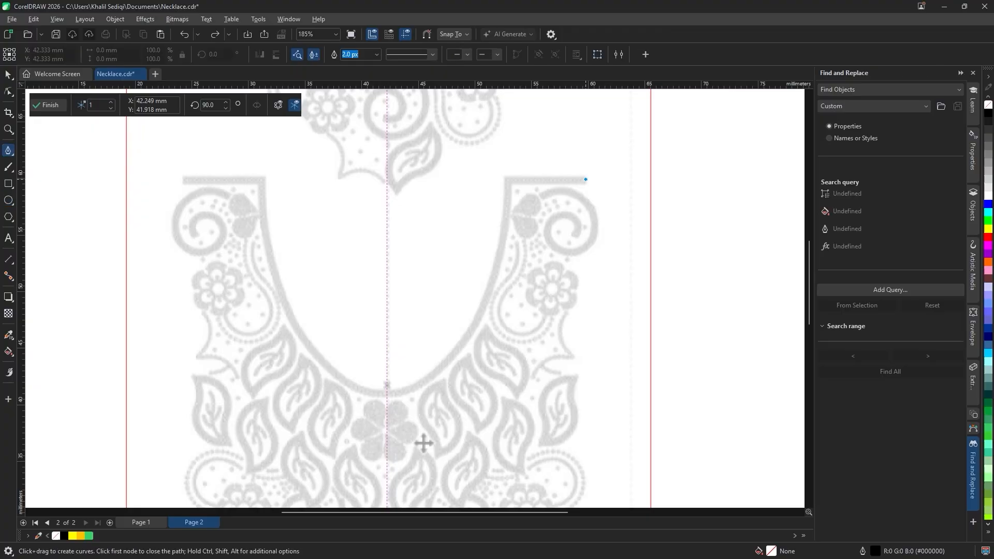
left_click(508, 180)
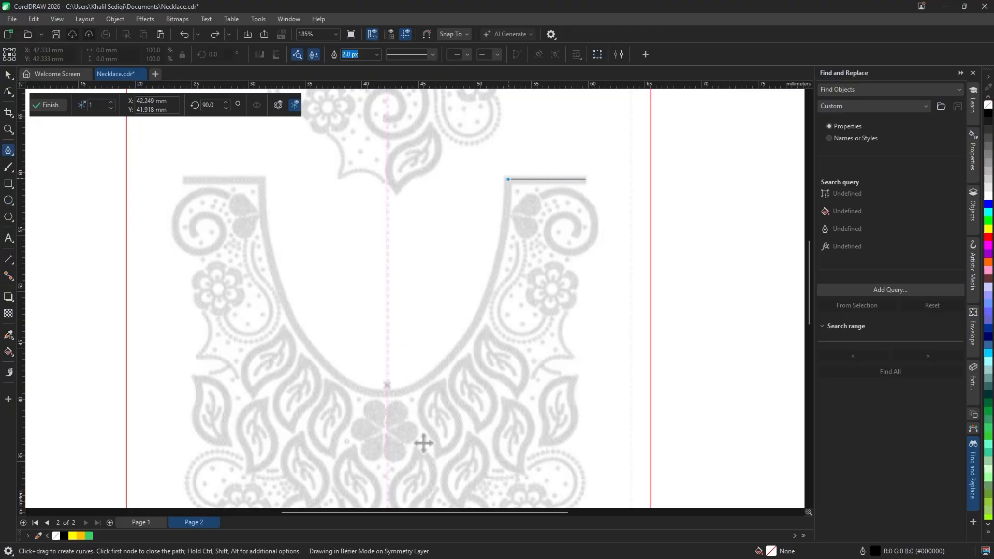
left_click_drag(470, 332, 431, 383)
left_click(387, 394)
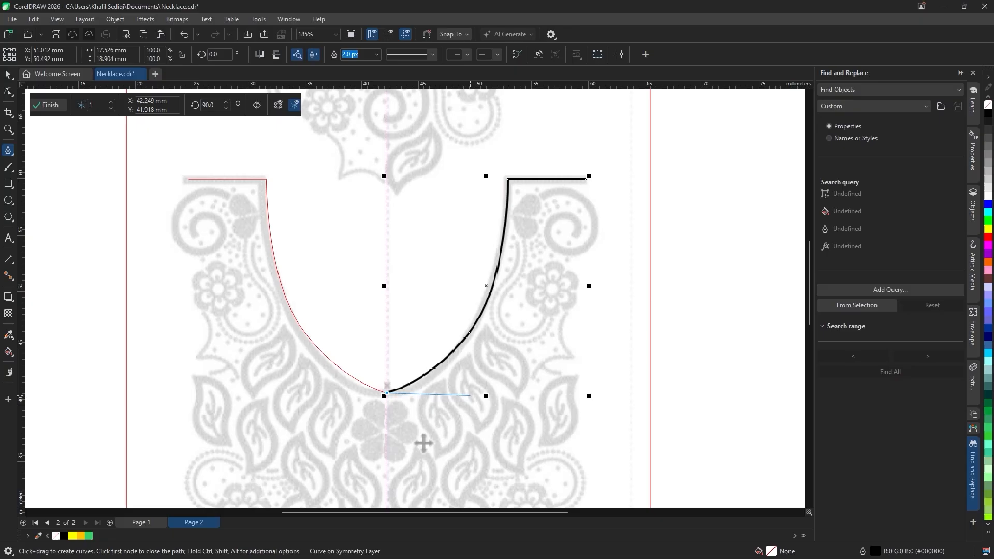
- Adjust the node handles of the neckline curve so its lower bend follows the reference image smoothly
left_click(8, 92)
key("F10")
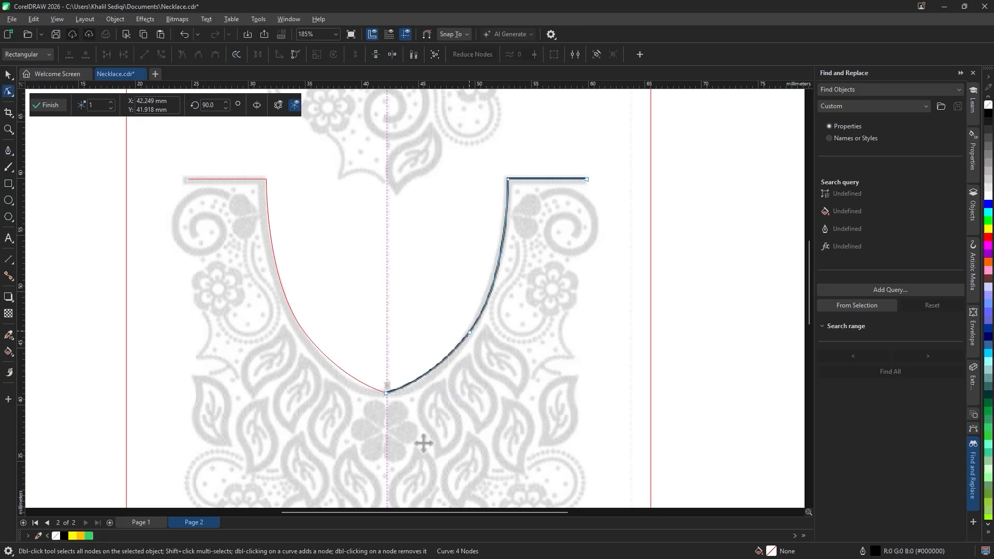
left_click_drag(431, 383, 436, 392)
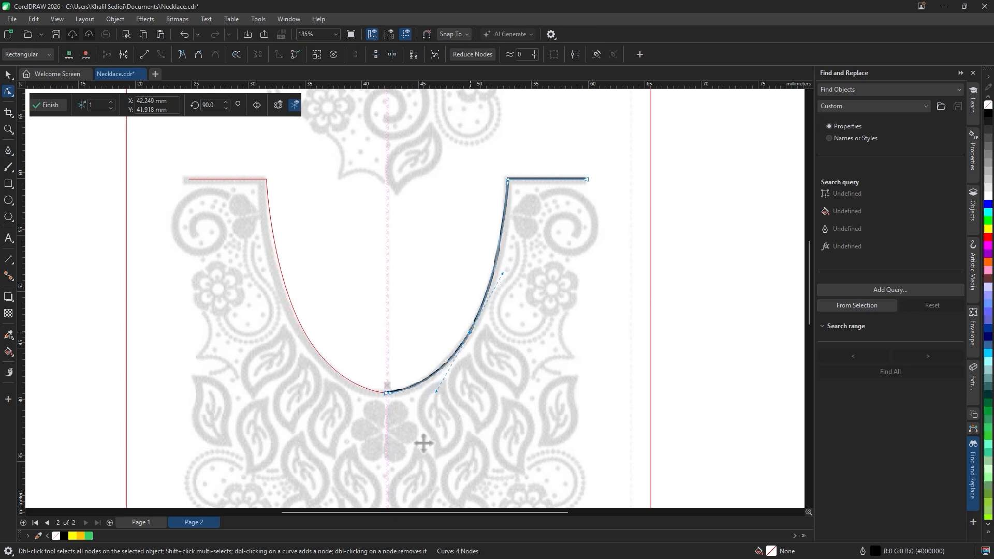
left_click_drag(470, 332, 467, 309)
scroll(481, 346, "up", 2)
scroll(481, 266, "down", 2)
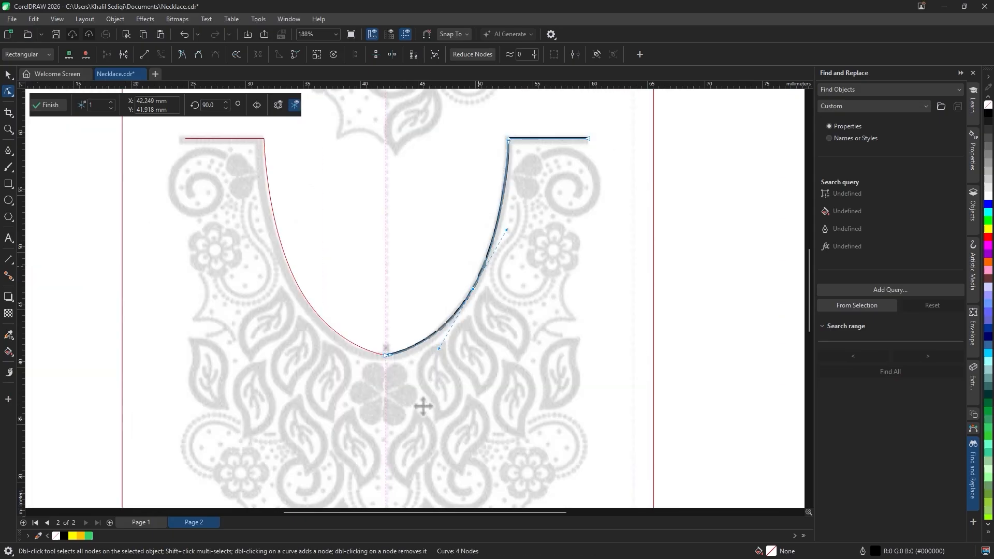
- Give the neckline curve a thinner outline and deselect it
key("space")
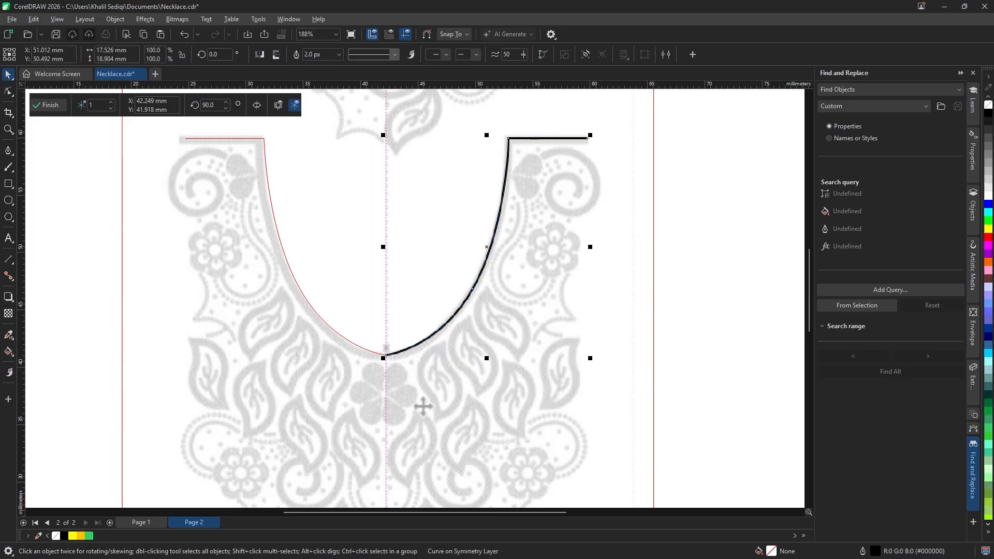
left_click(340, 55)
left_click(316, 82)
left_click_drag(598, 182, 374, 277)
key("Escape")
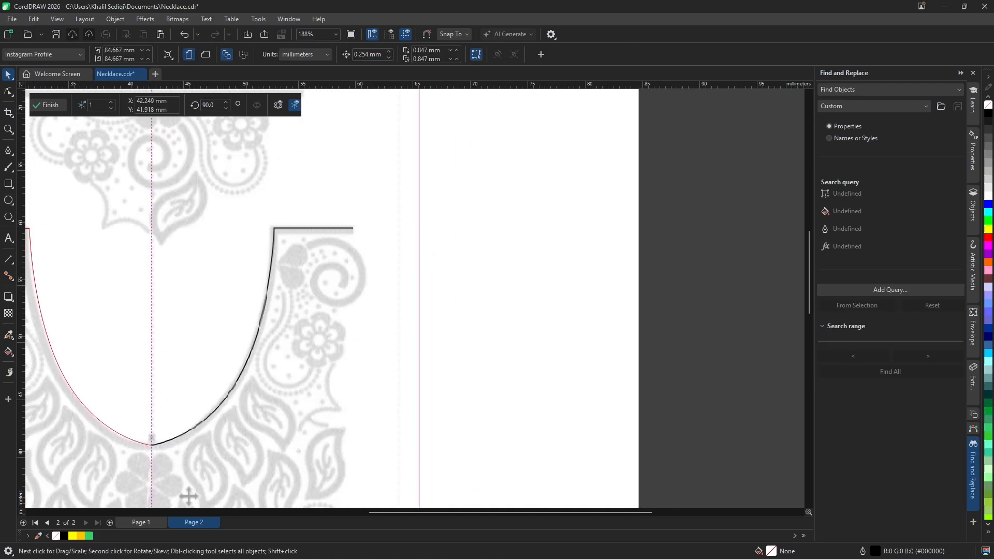
- Draw a small circle in the empty area right of the reference image and set its width and height to 0.5 mm
key("F7")
mouse_move(452, 133)
left_mouse_down()
mouse_move(463, 143)
mouse_move(454, 136)
left_mouse_up()
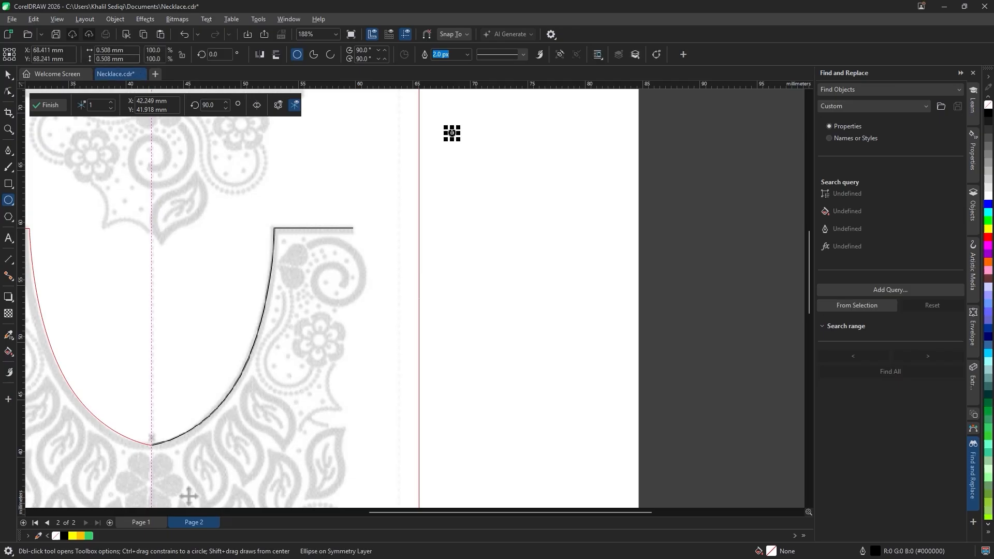
type("0.5")
key("Tab")
type("0")
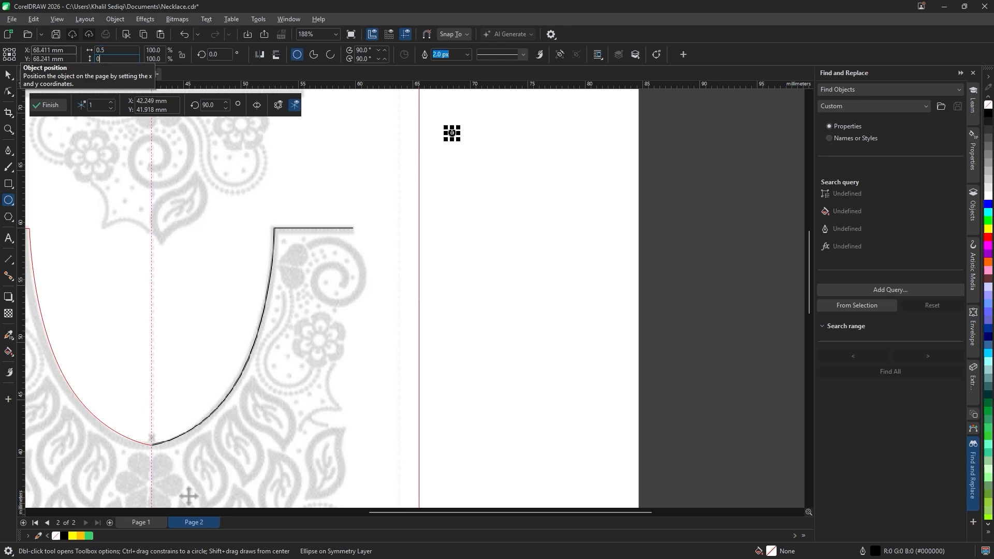
key("Return")
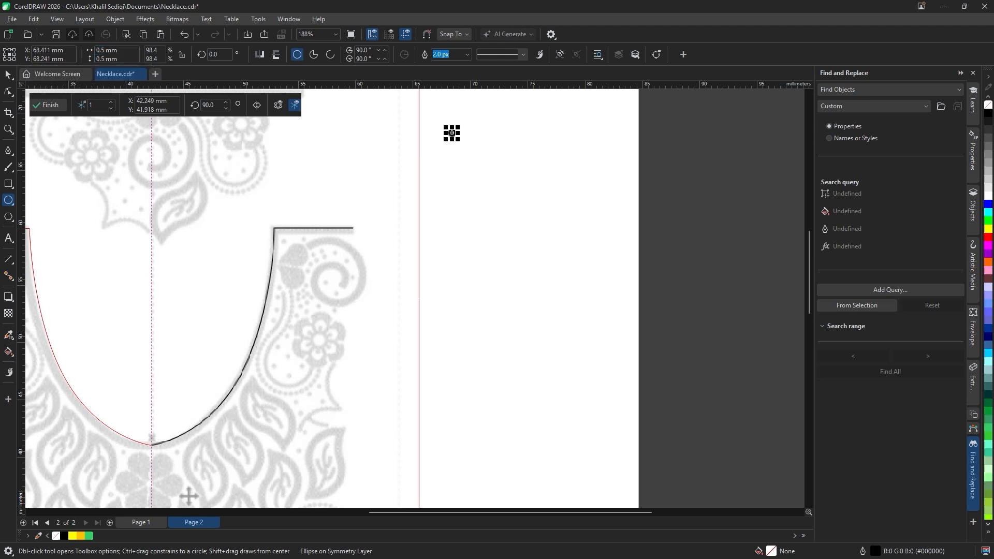
- Remove the small circle's outline and fill it with green (RGB 51, 204, 102)
type("0")
key("Return")
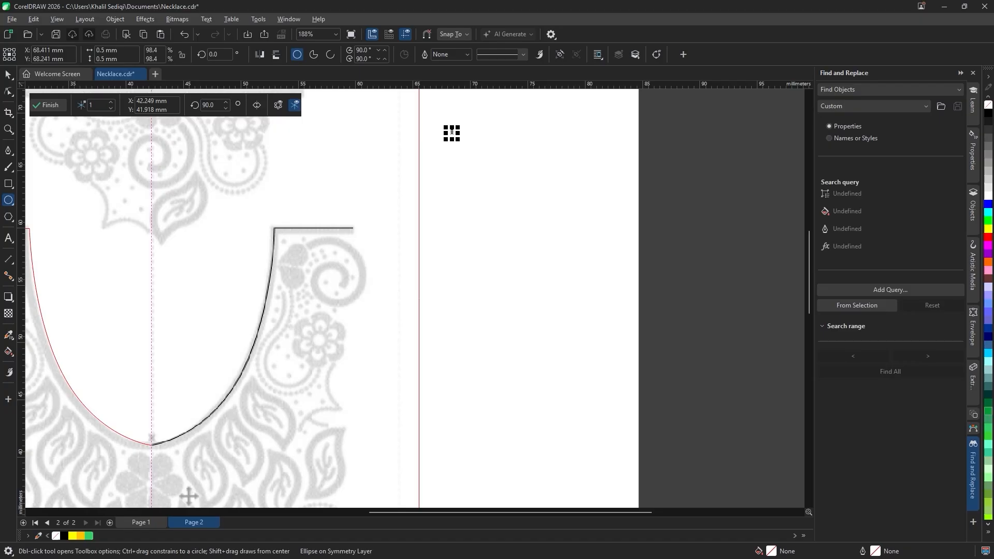
left_click(988, 428)
left_click(9, 75)
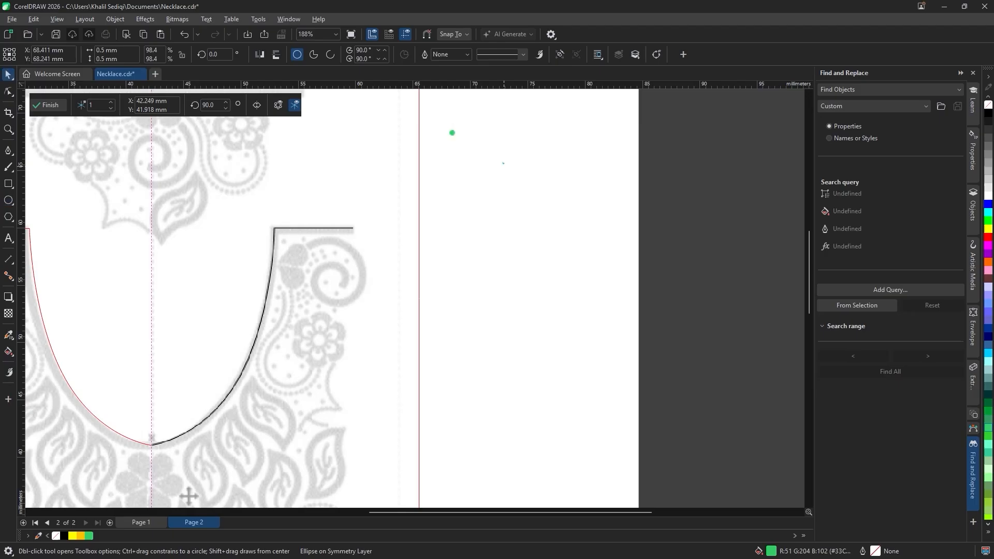
scroll(455, 127, "up", 2)
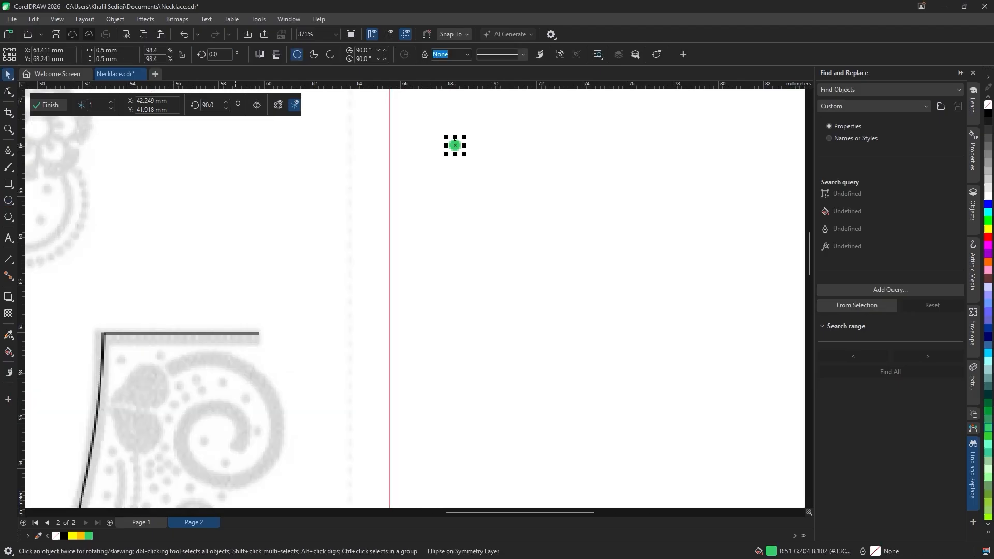
- Try a width and height of 1 mm for the green circle
left_click_drag(125, 50, 73, 56)
type("1")
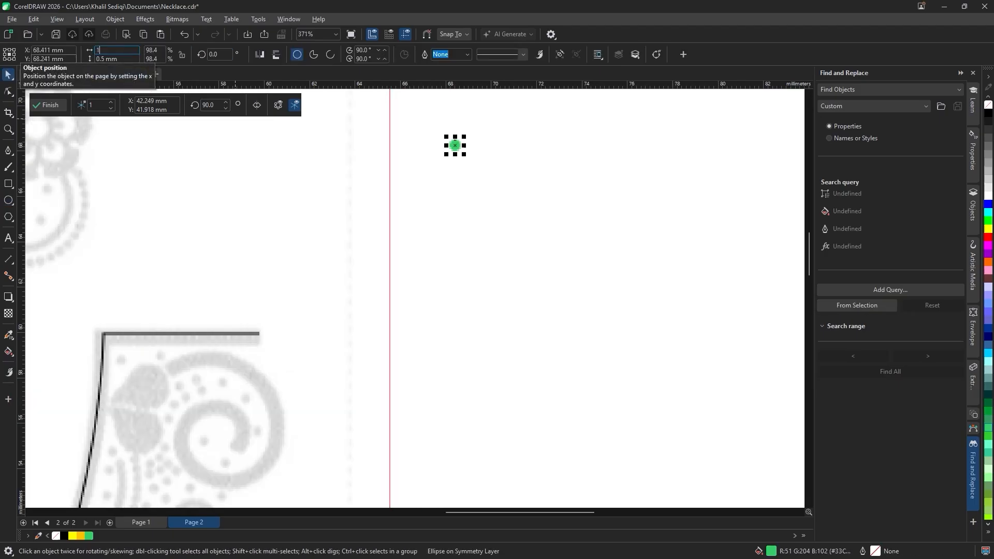
key("Return")
scroll(395, 201, "down", 3)
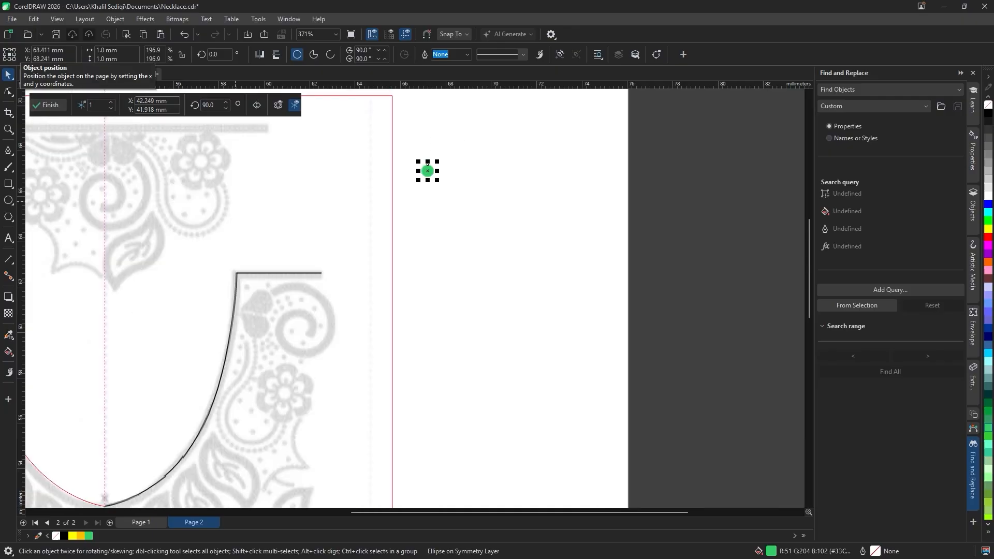
- Set the green circle's width and height to 0.7 mm
type("1")
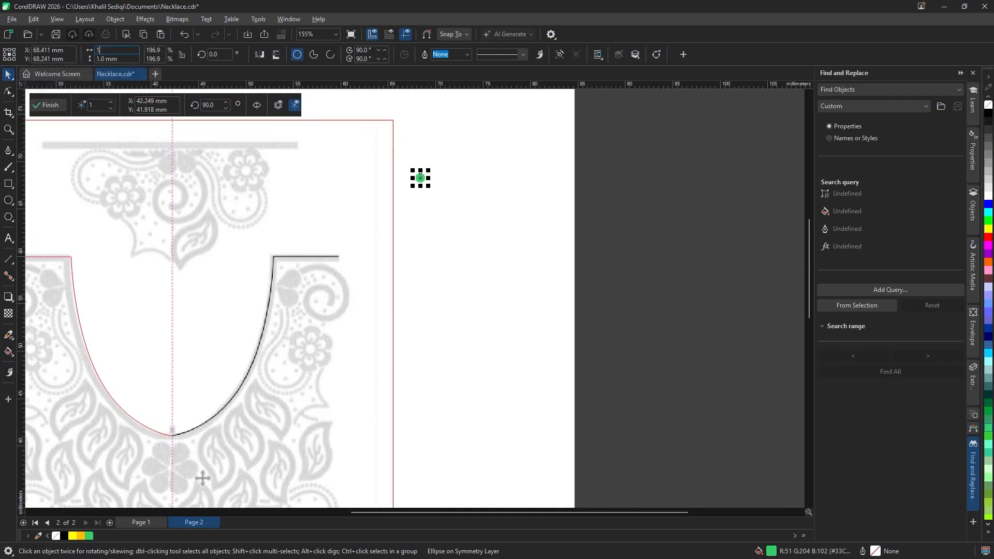
type(".7")
key("Tab")
key("shift+Tab")
type("0.7")
key("Tab")
type("0.")
key("Return")
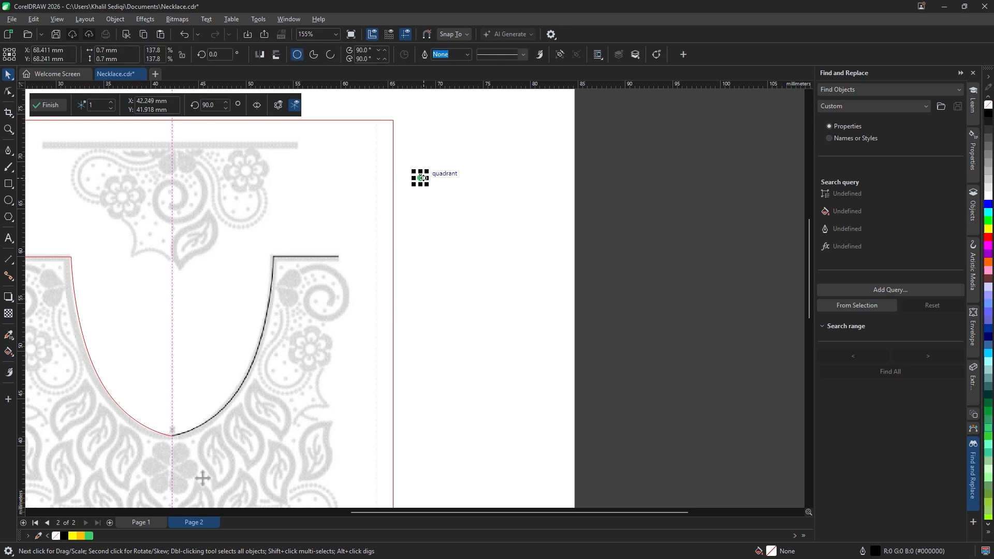
- Open Step and Repeat for the green circle and set the horizontal offset distance to 0 mm
scroll(424, 182, "up", 2)
scroll(424, 182, "up", 2)
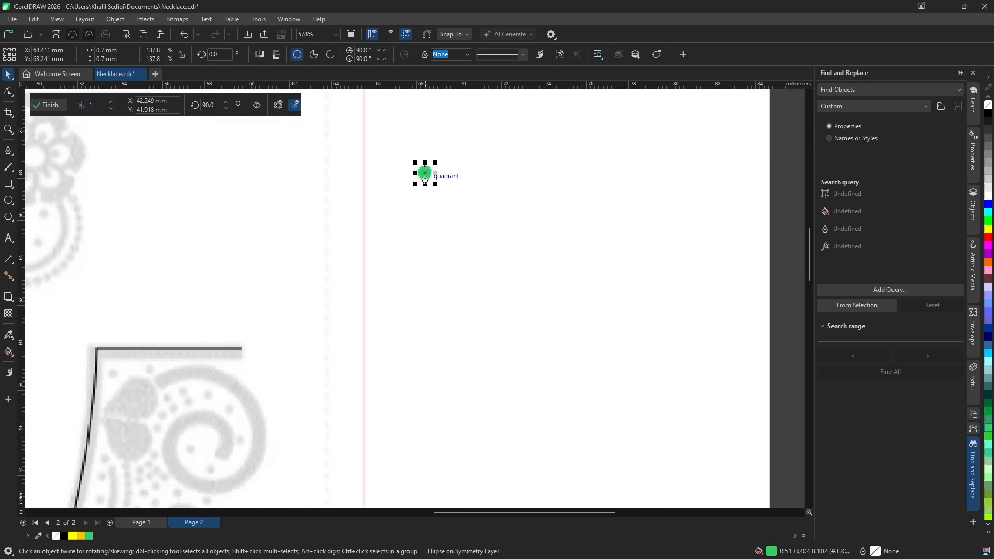
left_click(34, 20)
left_click(81, 233)
left_click(33, 19)
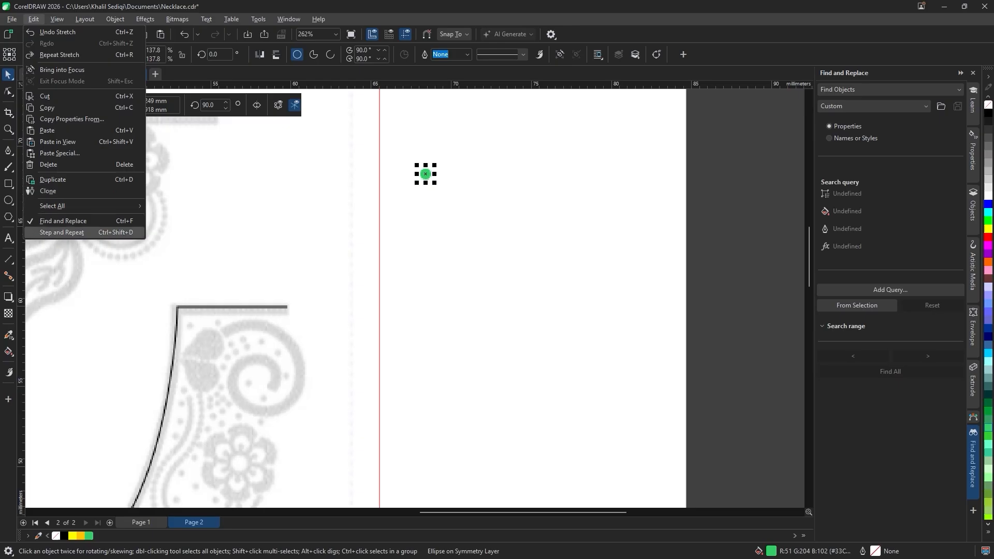
left_click(82, 232)
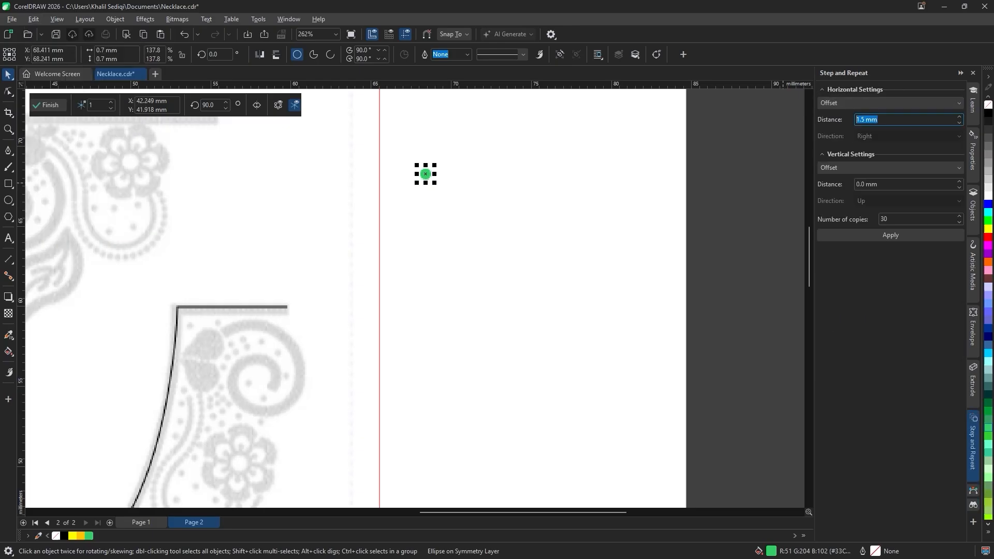
type("0")
key("Tab")
- Try 30 copies of the green circle at a vertical offset of 1.5 mm, and undo them
type("1.")
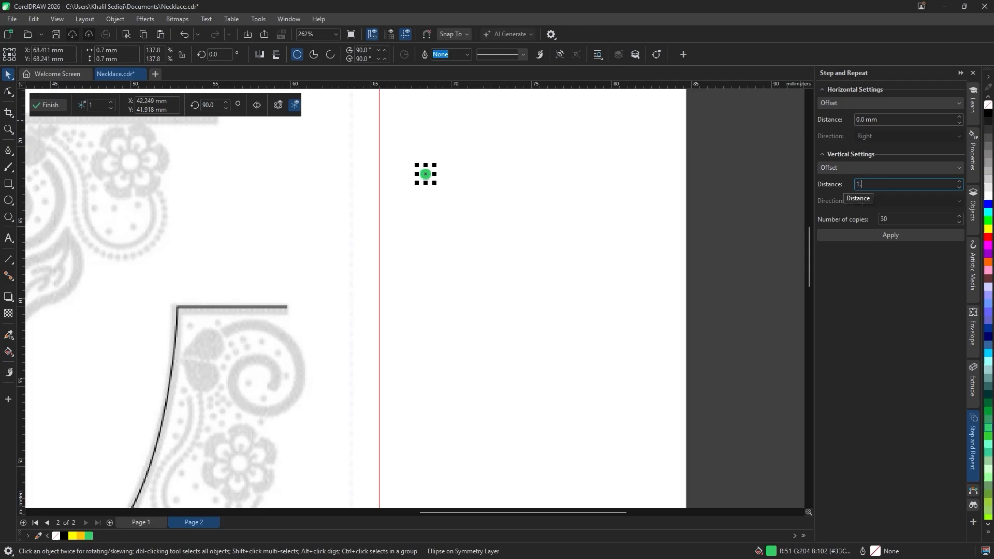
left_click(890, 235)
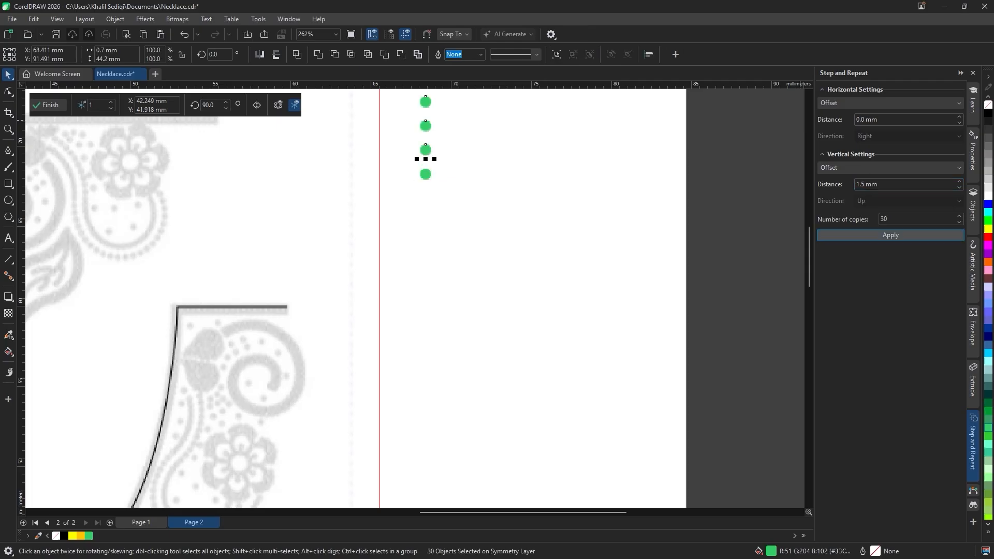
key("ctrl+z")
- Try 30 copies of the green circle at a vertical offset of -1.2 mm, and undo them
double_click(870, 184)
type("-")
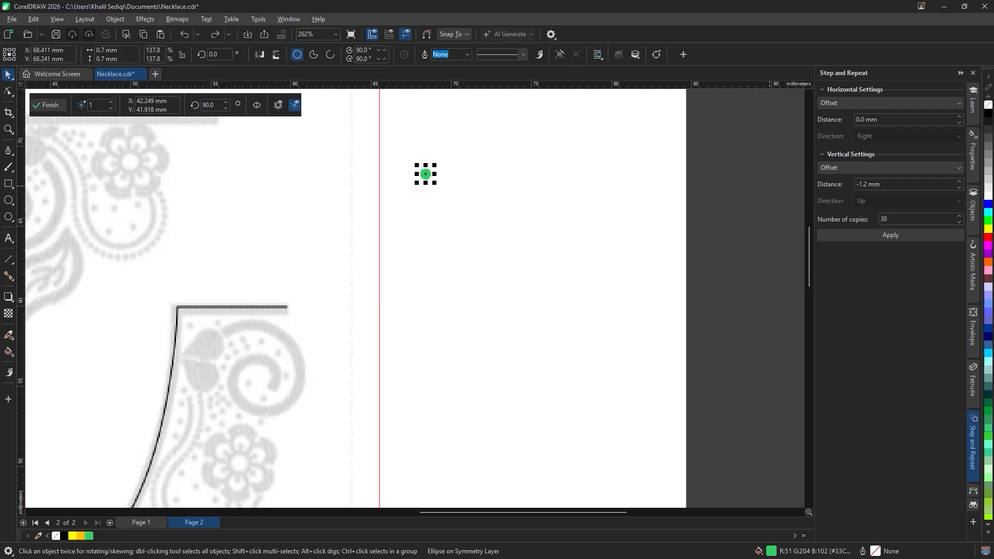
left_click(891, 235)
scroll(559, 349, "down", 1)
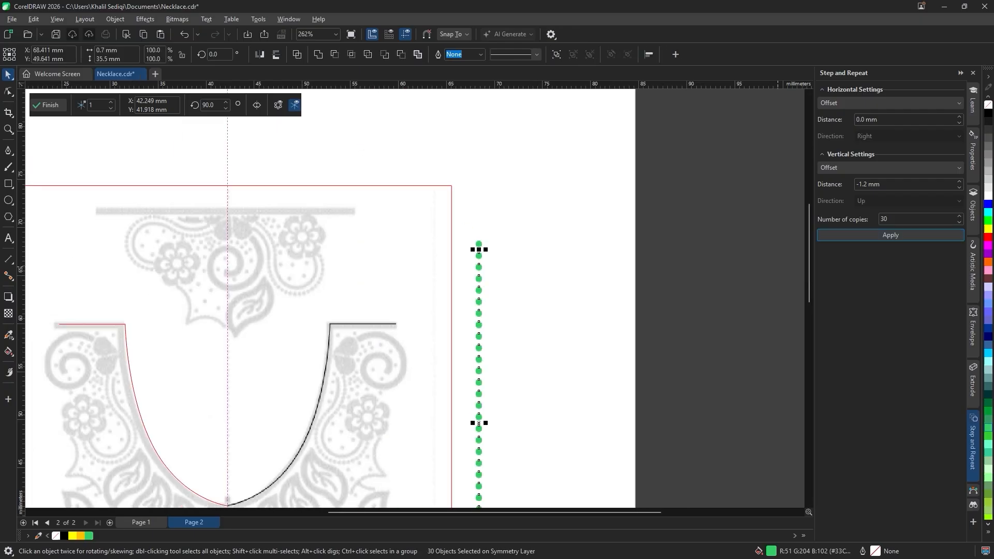
key("ctrl+z")
- Try 30 copies of the green circle at a vertical offset of -1 mm, and undo them
double_click(870, 184)
type("-1")
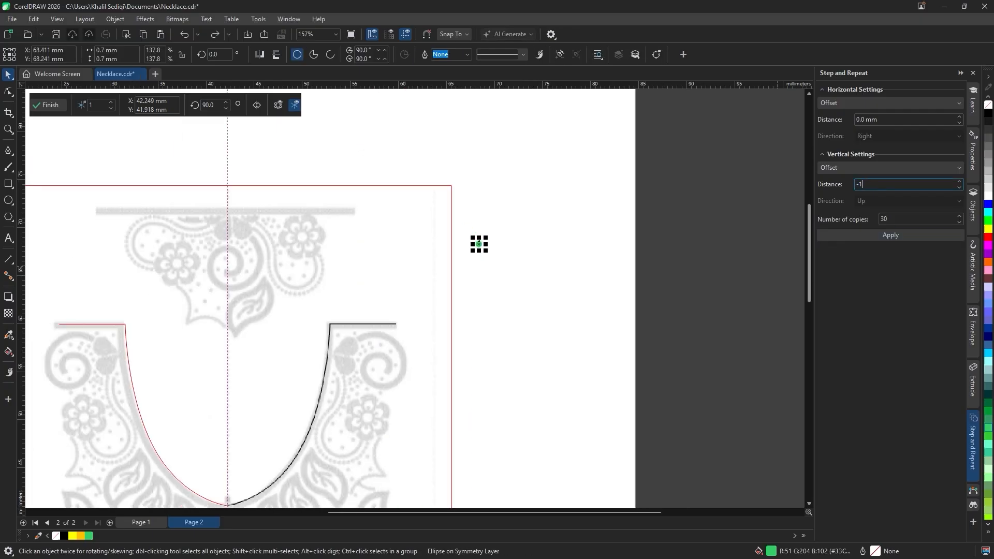
left_click(890, 235)
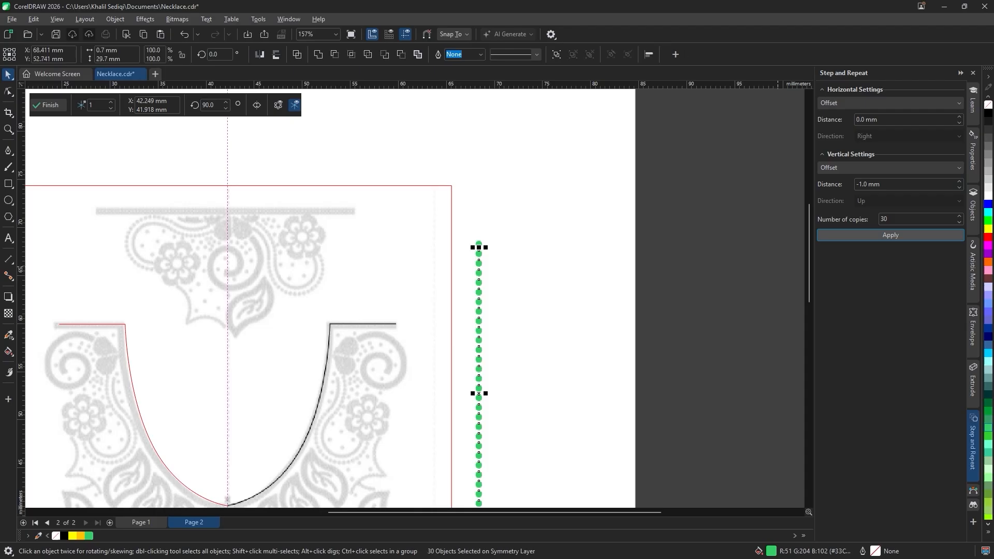
key("ctrl+z")
- Repeat the green circle downward as 30 copies with a vertical offset of -0.7 mm
double_click(869, 184)
type("-0.7")
left_click(890, 235)
- Extend the column of green circles with 10 more copies of its lowest circle at the same -0.7 mm vertical offset
left_click_drag(556, 332, 605, 230)
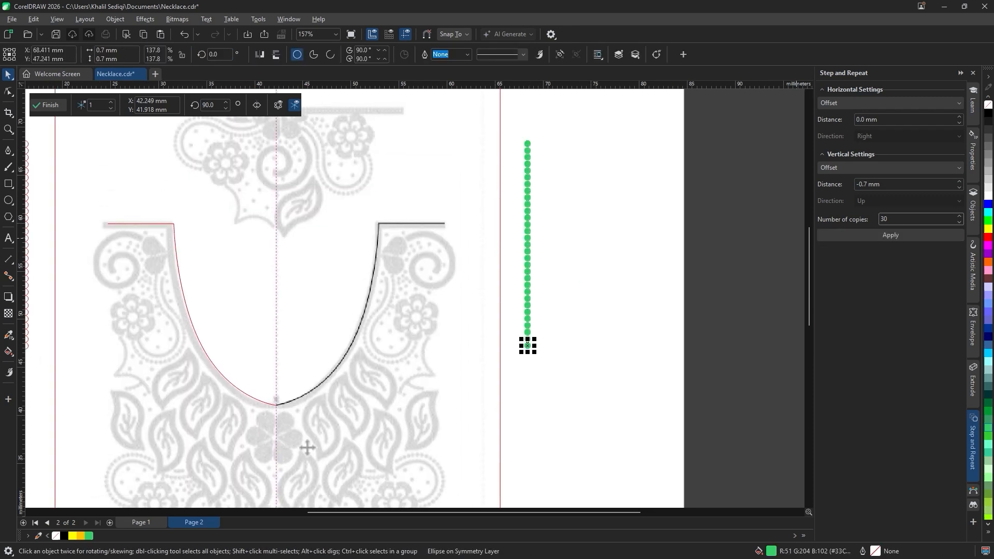
type("1")
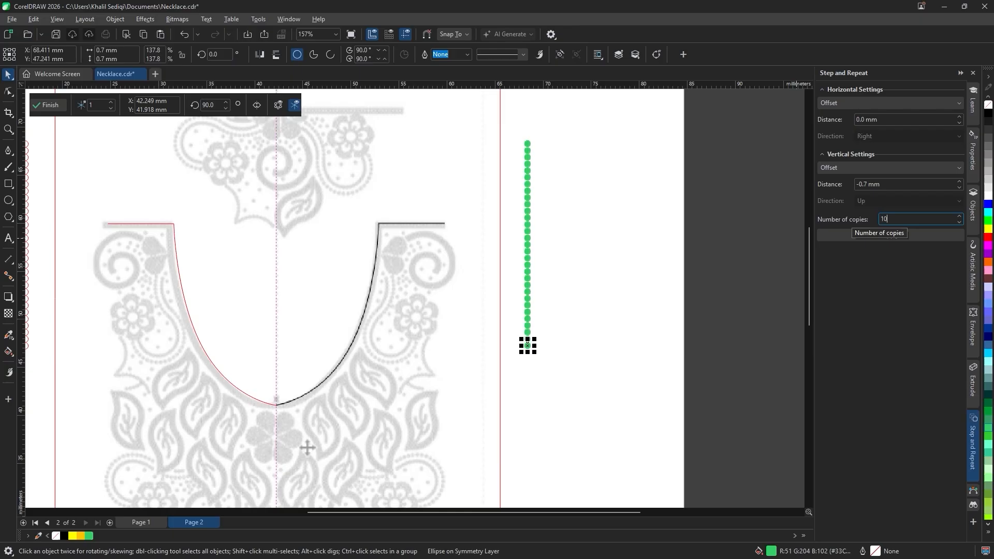
key("Tab")
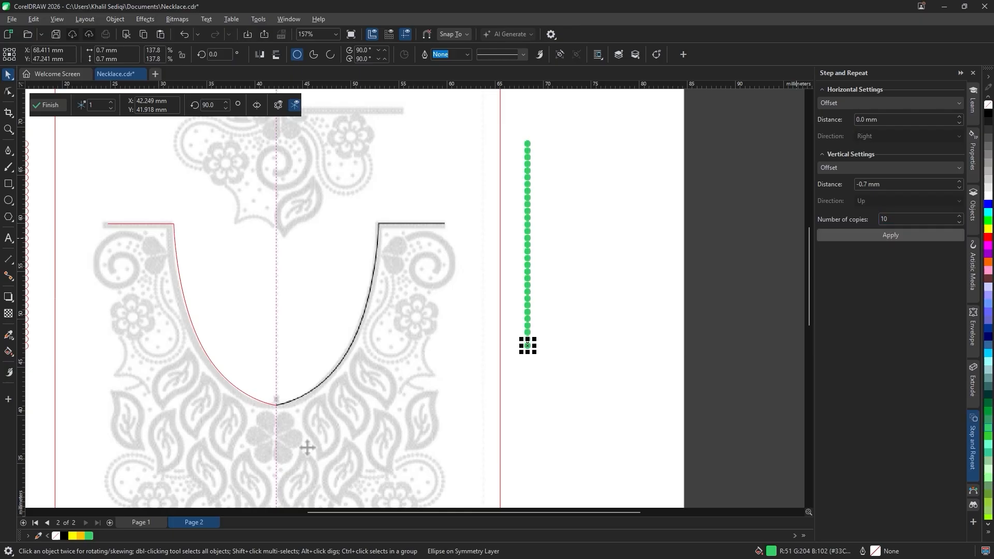
key("Return")
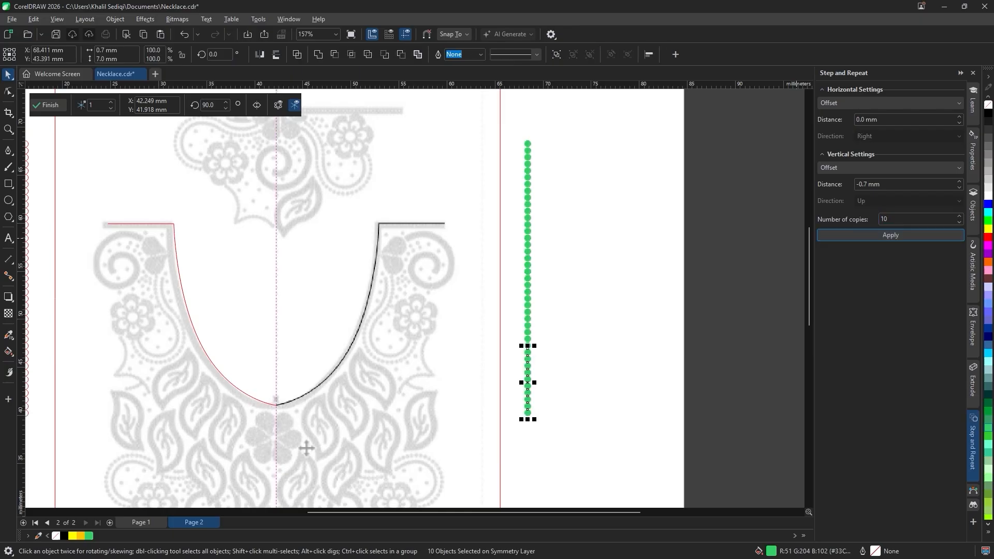
- Fit all the green circles to the neckline curve as their path using Fit Objects to Path, and deselect everything
key("ctrl+a")
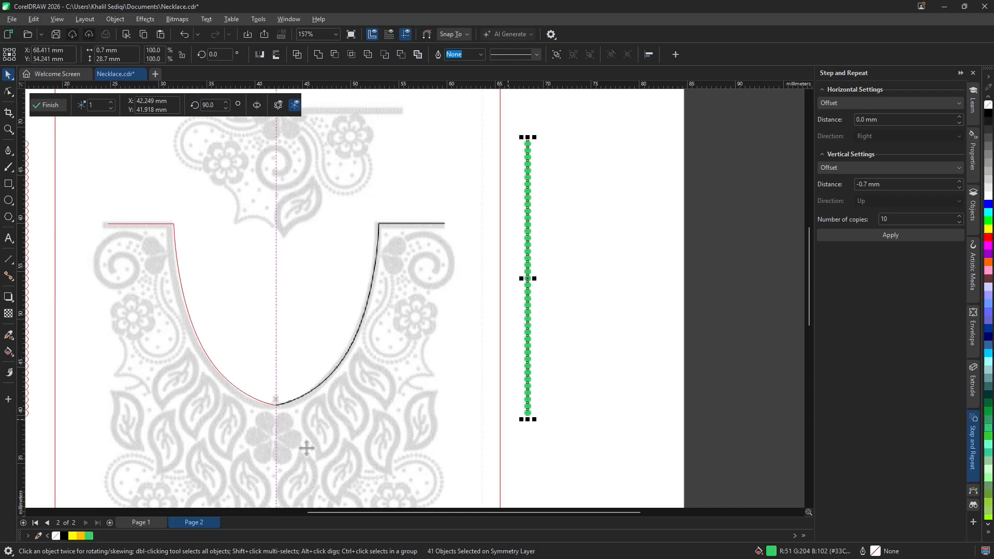
left_click(429, 223, "shift")
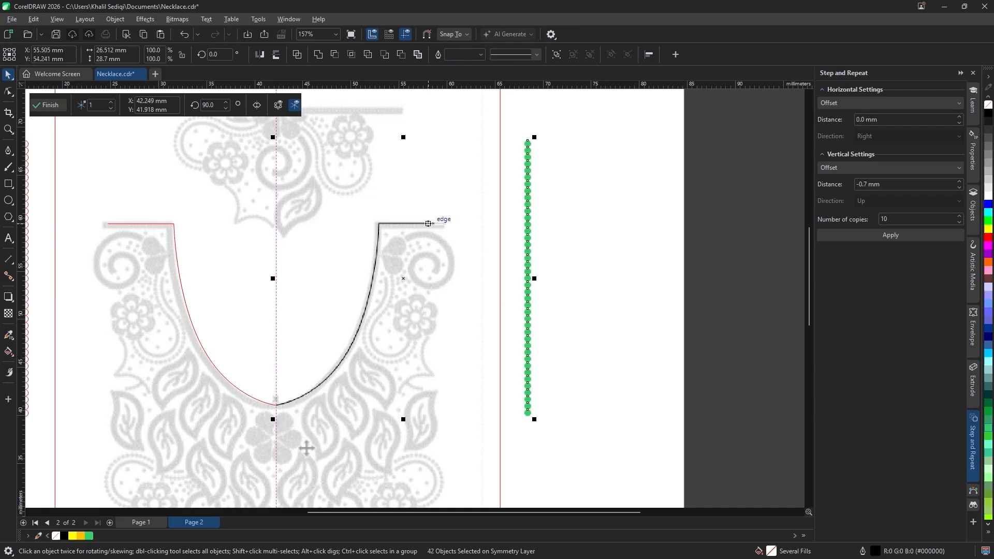
left_click(115, 19)
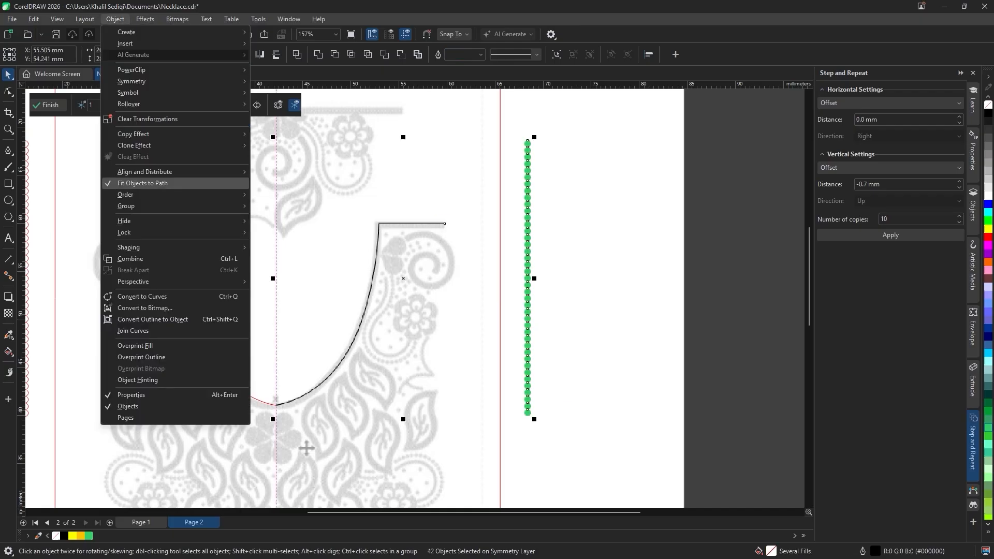
left_click(142, 183)
left_click(115, 19)
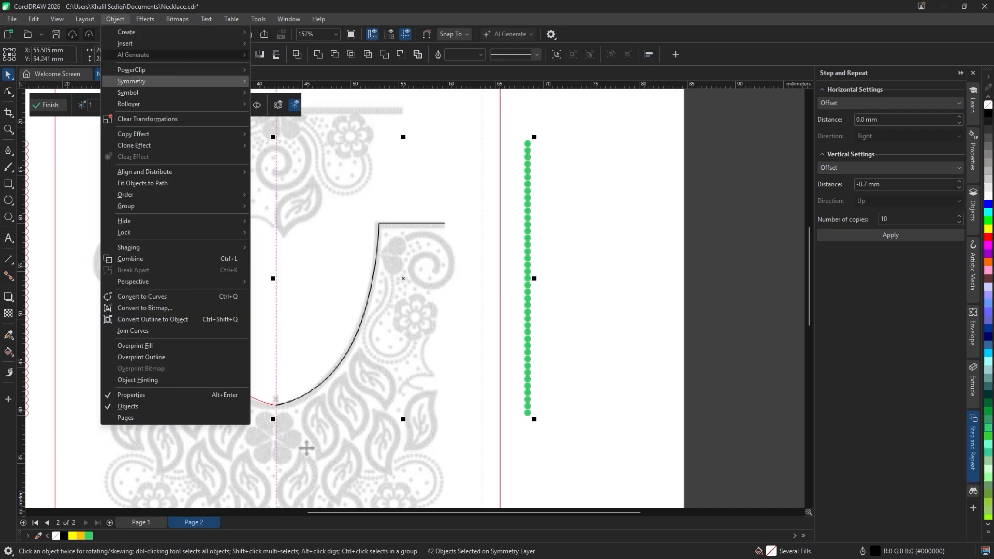
left_click(143, 184)
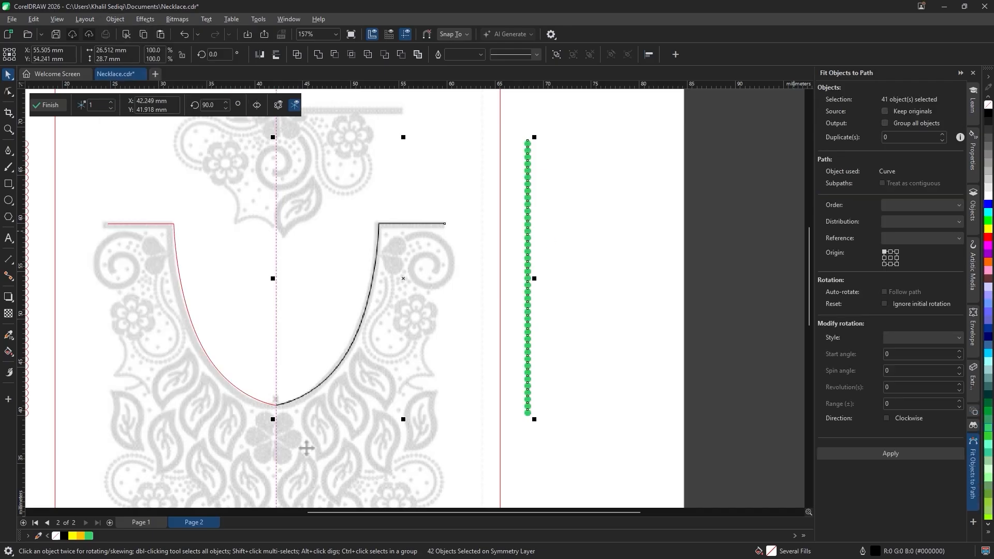
left_click(890, 453)
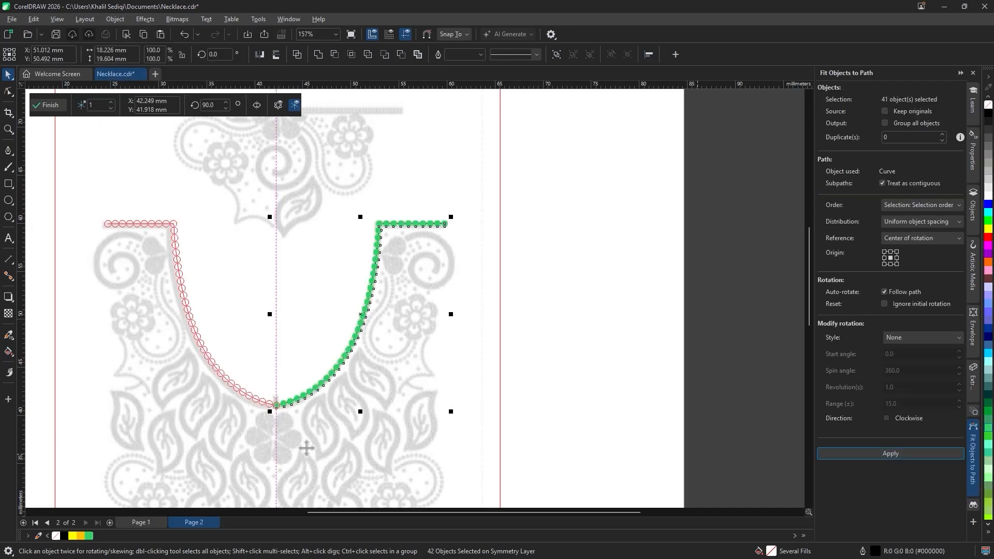
left_click(306, 448)
scroll(333, 428, "up", 2)
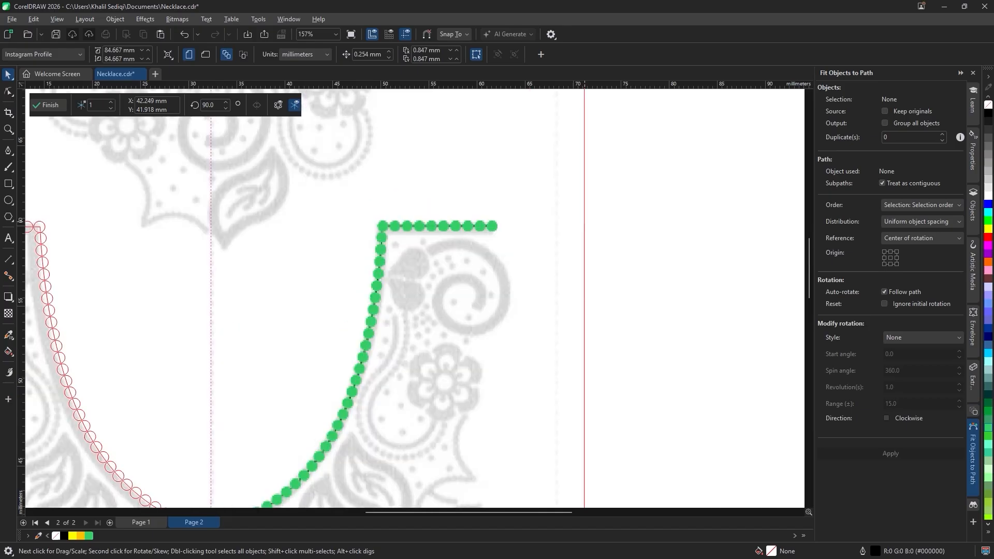
scroll(459, 237, "up", 2)
scroll(450, 259, "up", 1)
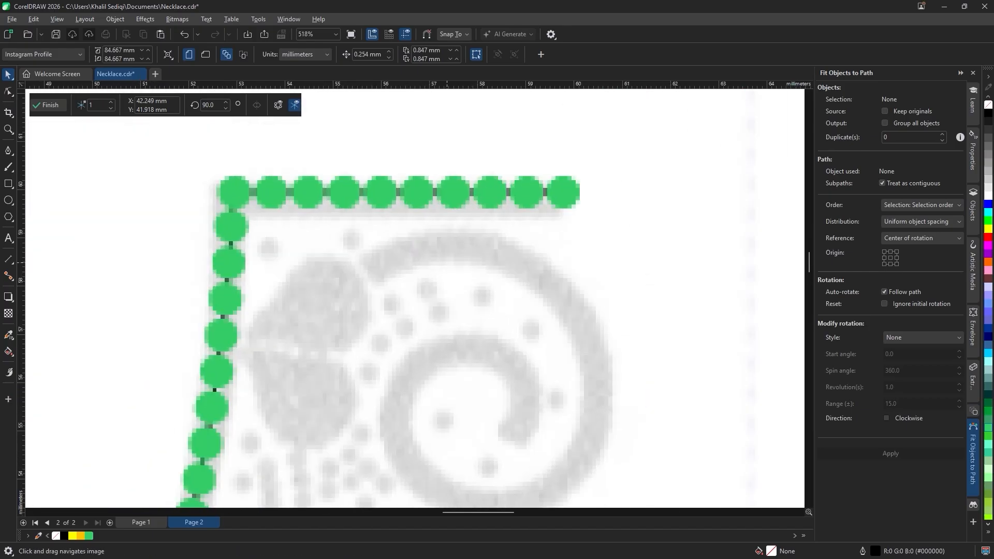
scroll(449, 259, "down", 1)
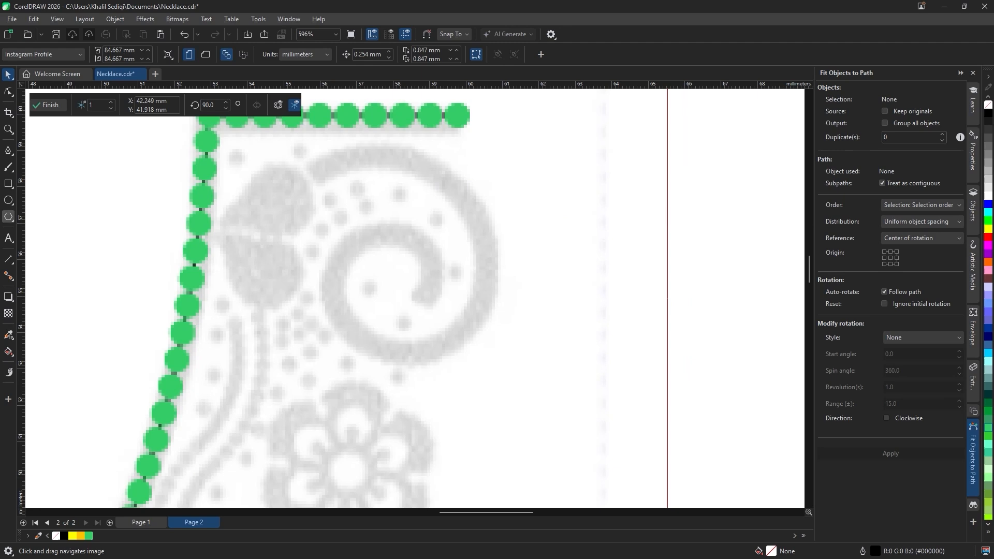
- Try a four-revolution spiral over the curled scroll beside the neckline's upper corner, and delete it
left_click(9, 217)
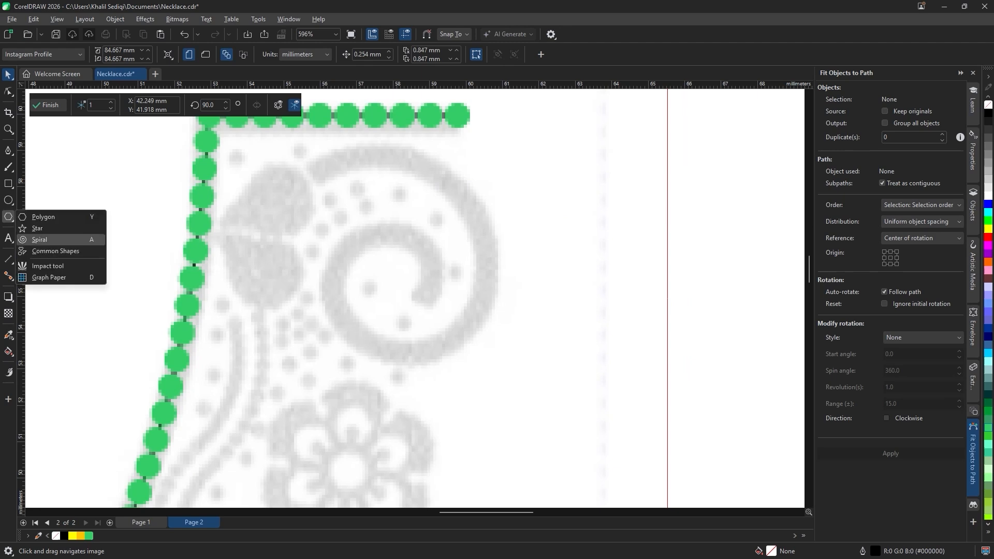
left_click(39, 239)
left_click_drag(412, 253, 488, 336)
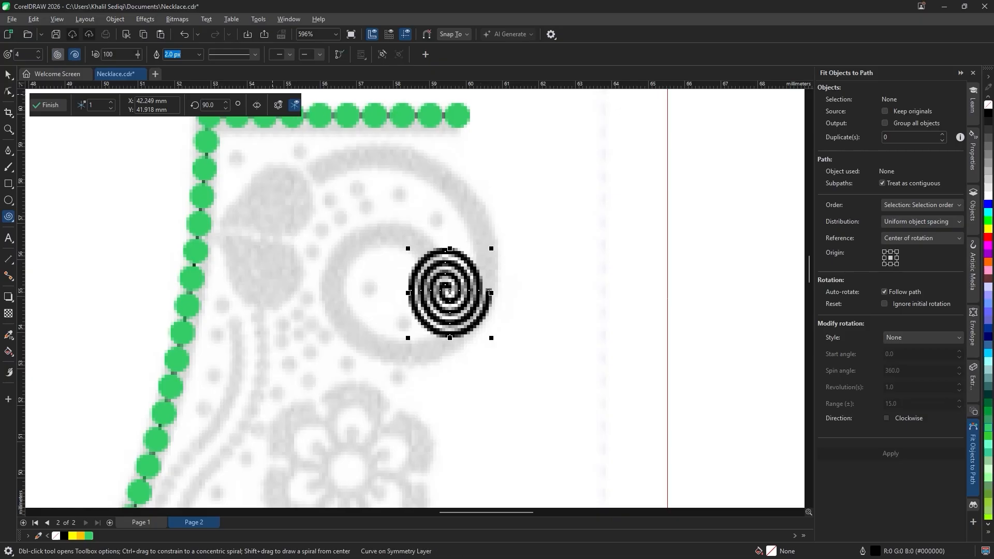
left_click(58, 54)
key("Delete")
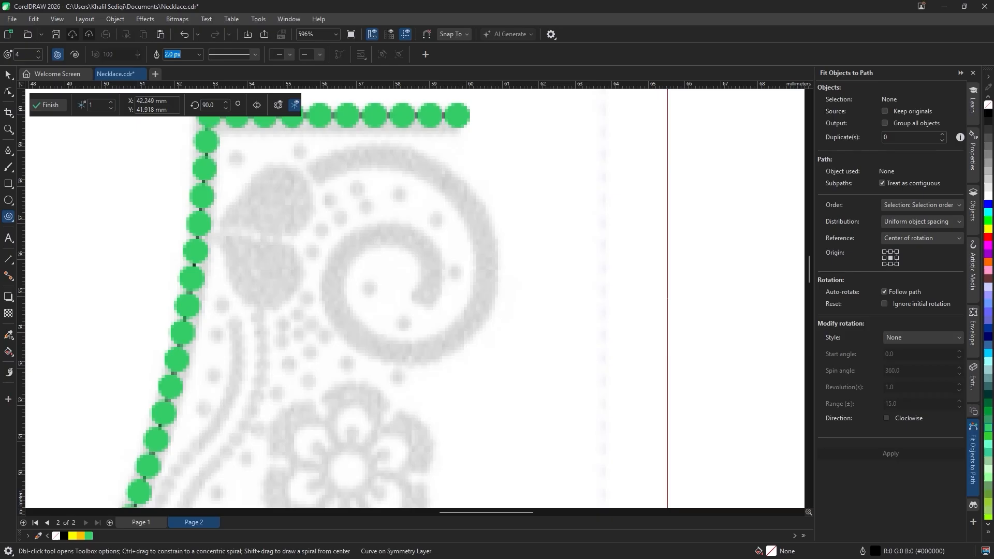
- Trace the curled scroll below the neckline's horizontal end with a Pen curve, about 5 mm wide and 5.3 mm high
left_click(8, 150)
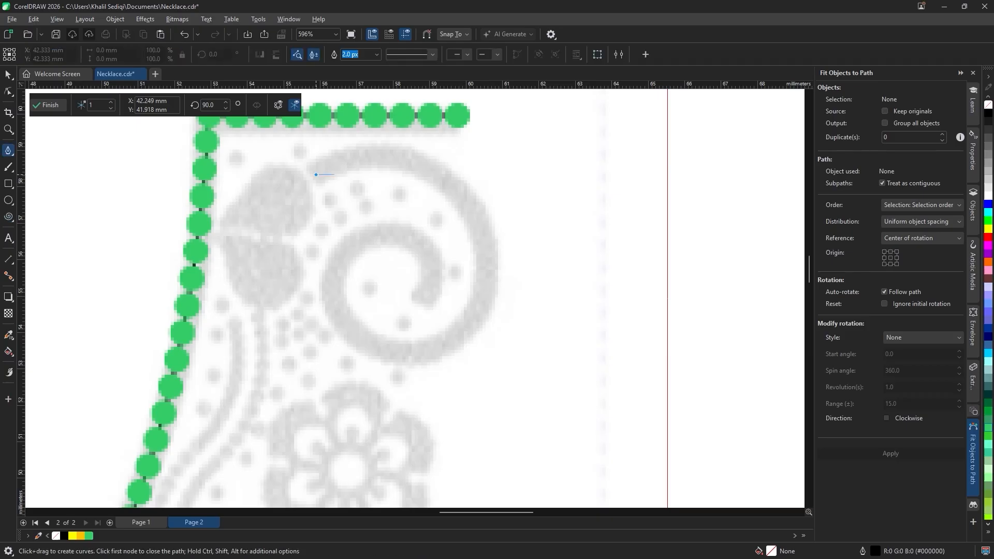
left_click_drag(458, 193, 516, 257)
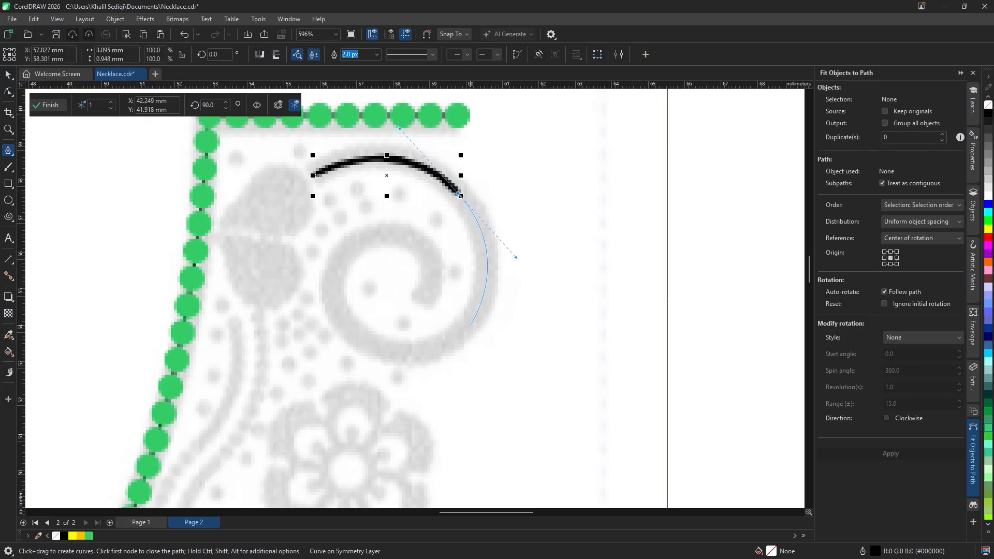
left_click_drag(470, 322, 437, 350)
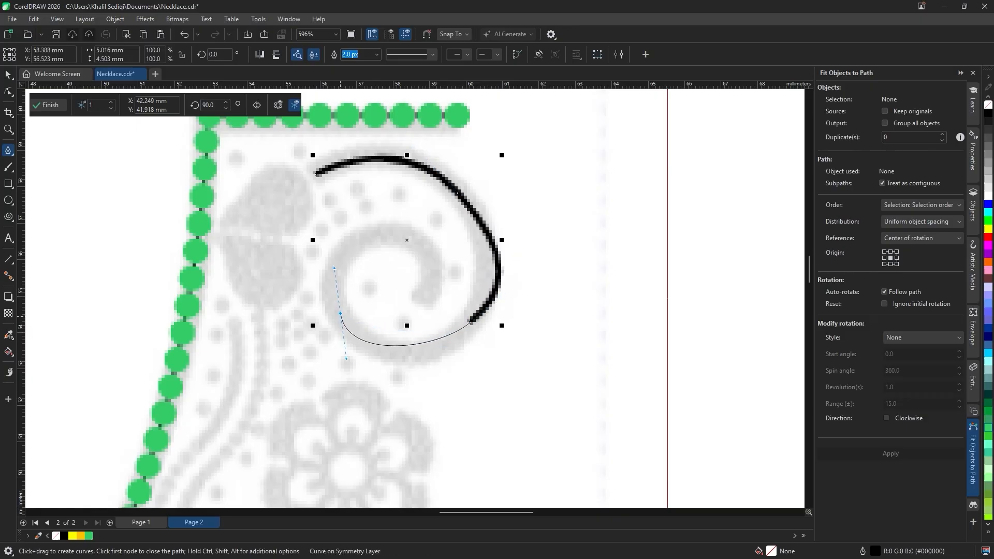
left_click_drag(340, 314, 307, 254)
left_click_drag(392, 236, 424, 300)
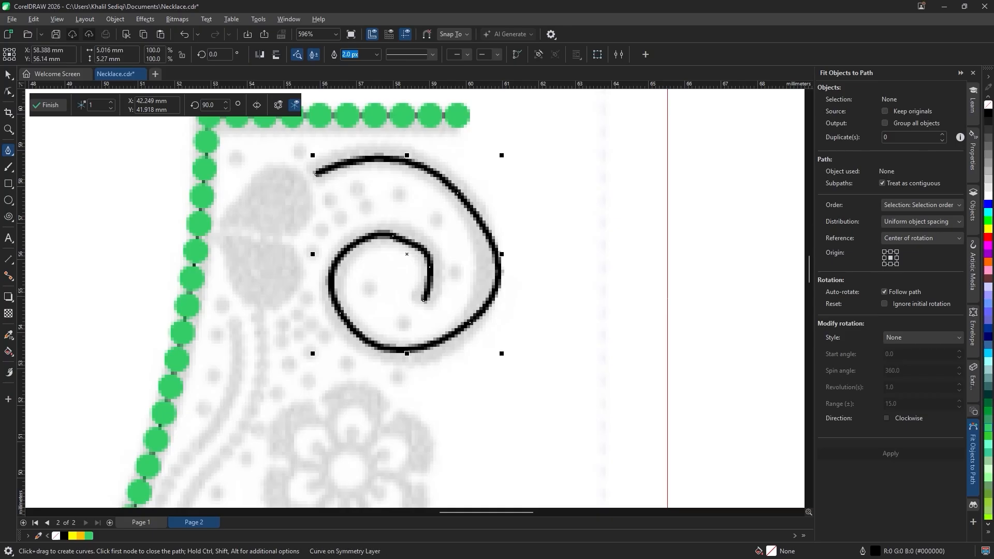
- Reshape the scroll curve's outer arc, lower bend and inner curl with the Shape tool so they follow the reference image
key("F10")
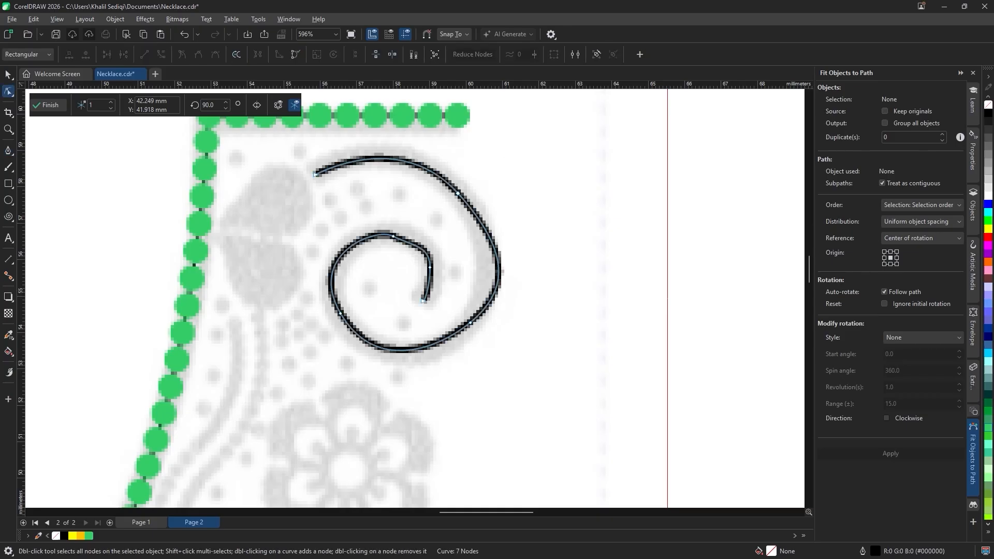
left_click_drag(516, 258, 500, 249)
left_click(470, 323)
left_click_drag(470, 323, 458, 332)
left_click_drag(501, 249, 501, 242)
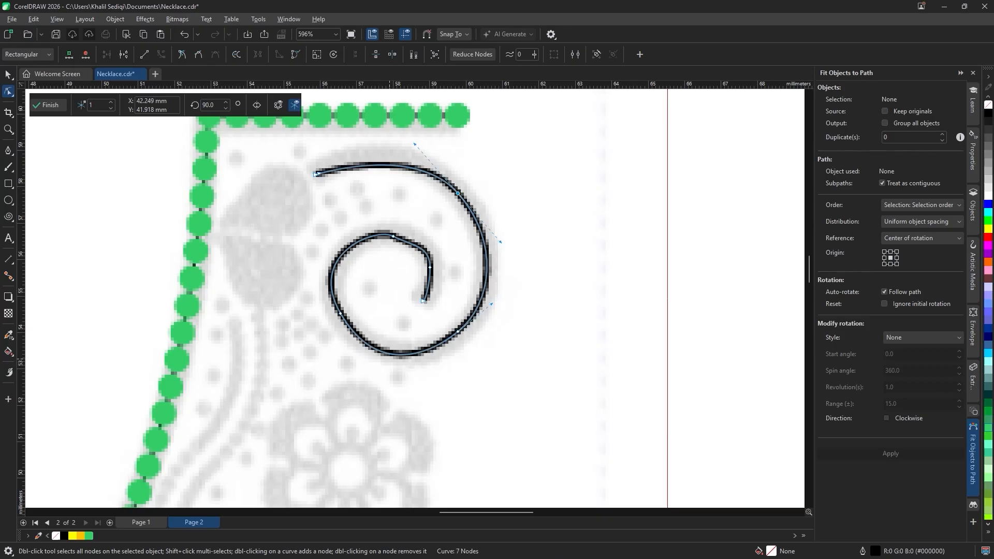
left_click(341, 313)
left_click_drag(374, 371, 371, 363)
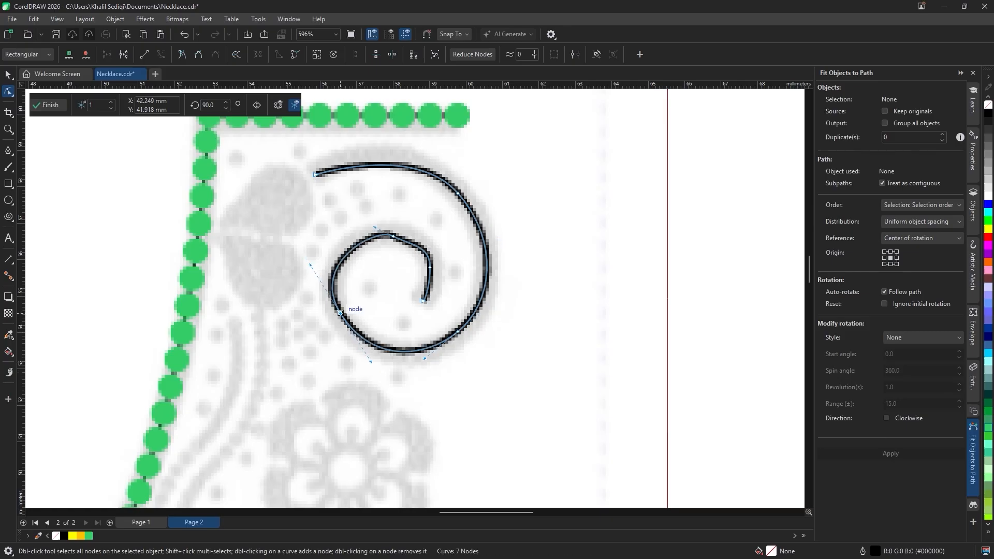
mouse_move(375, 226)
left_mouse_down()
mouse_move(388, 237)
mouse_move(363, 237)
mouse_move(386, 230)
left_mouse_up()
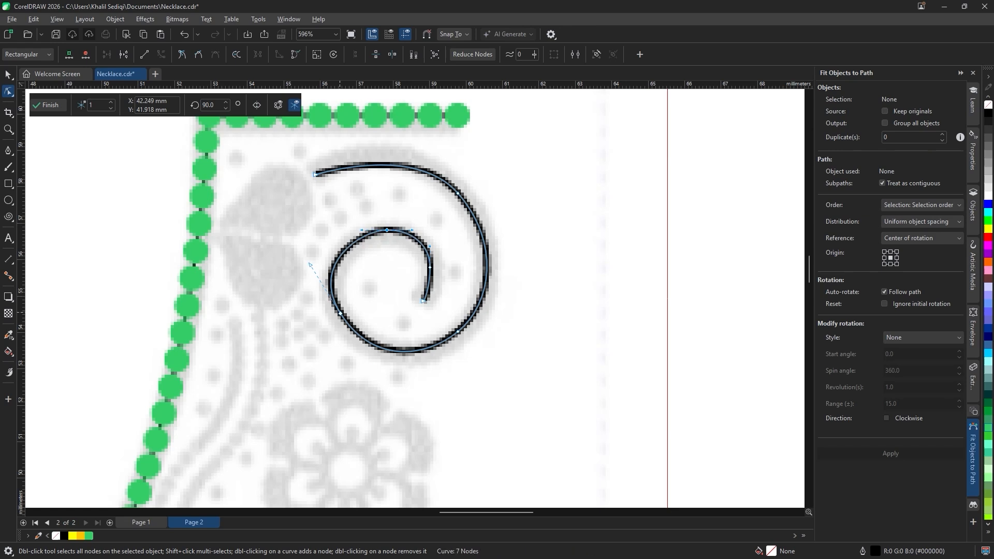
left_click_drag(311, 264, 313, 267)
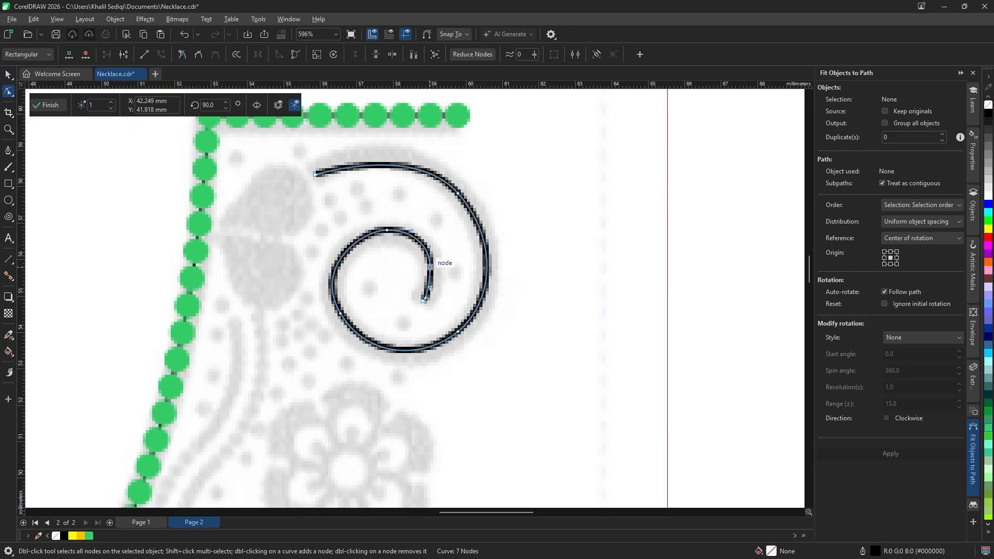
- Turn snapping off and refine the scroll's inner curl, lower bend and outer end point by adjusting their nodes and handles
left_click(57, 19)
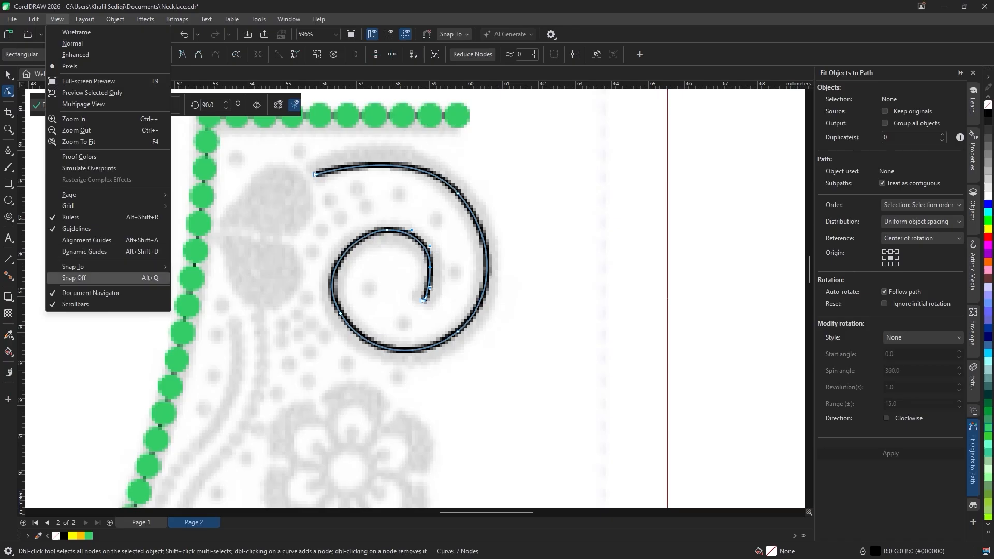
left_click(74, 278)
scroll(423, 299, "up", 5)
left_click_drag(404, 352, 407, 354)
left_click_drag(313, 179, 303, 181)
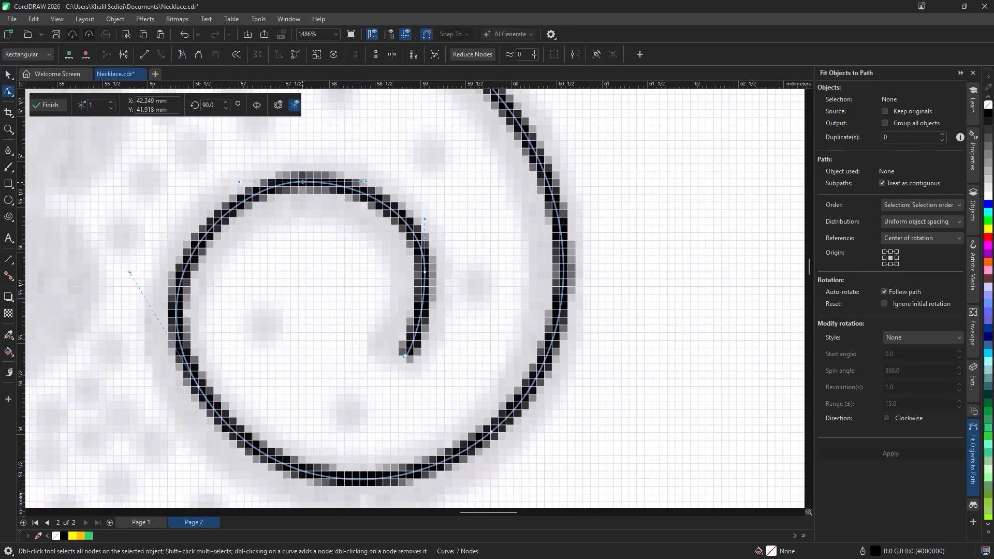
scroll(406, 337, "down", 3)
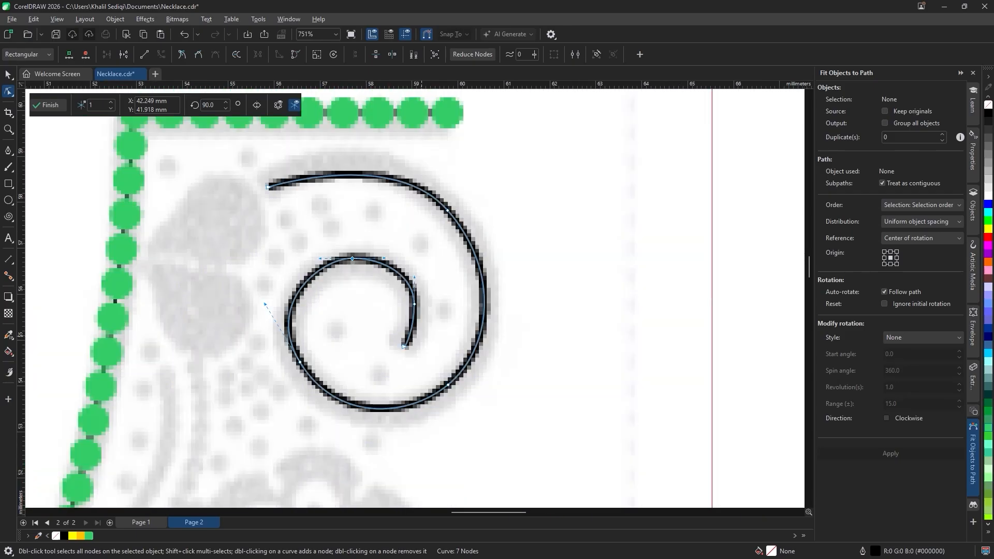
left_click_drag(268, 187, 271, 178)
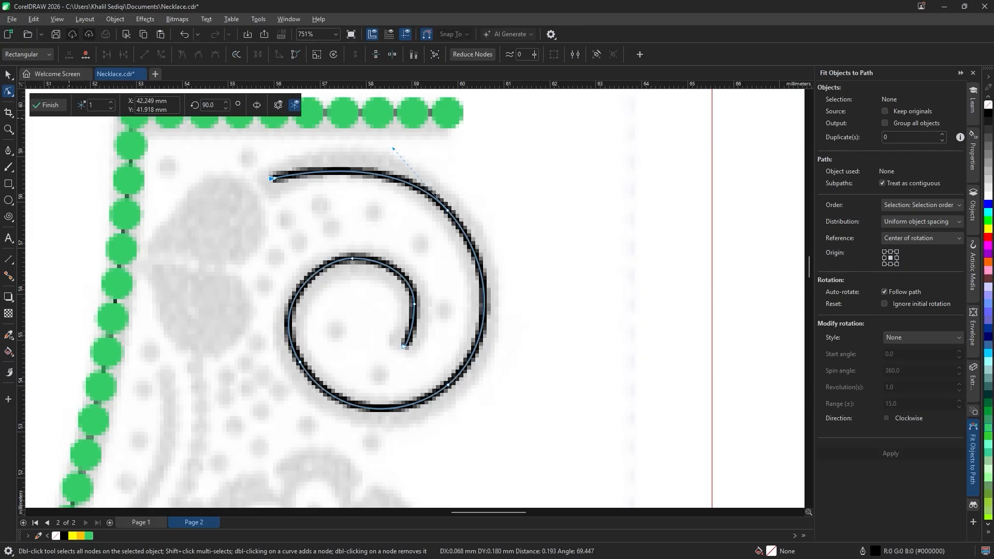
left_click_drag(301, 363, 301, 370)
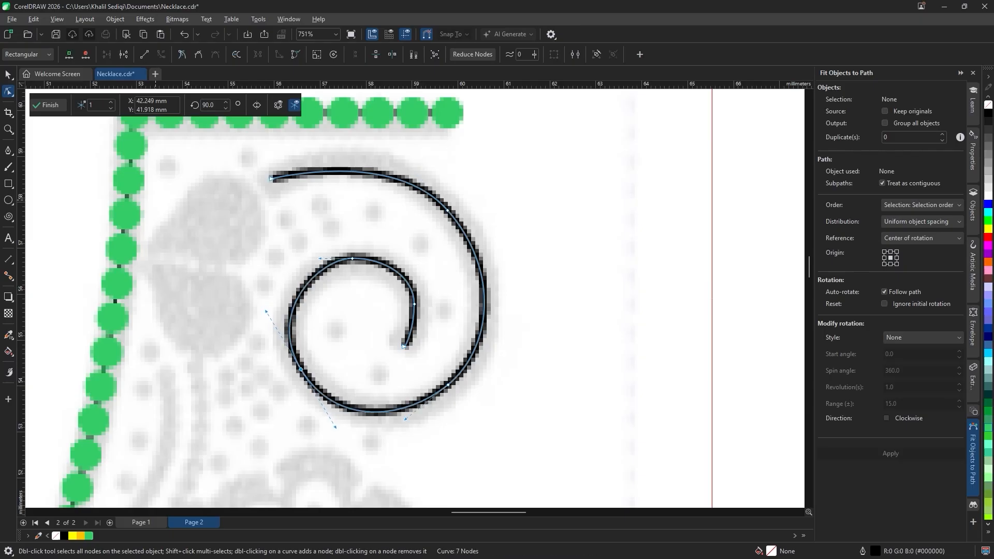
left_click_drag(319, 258, 313, 259)
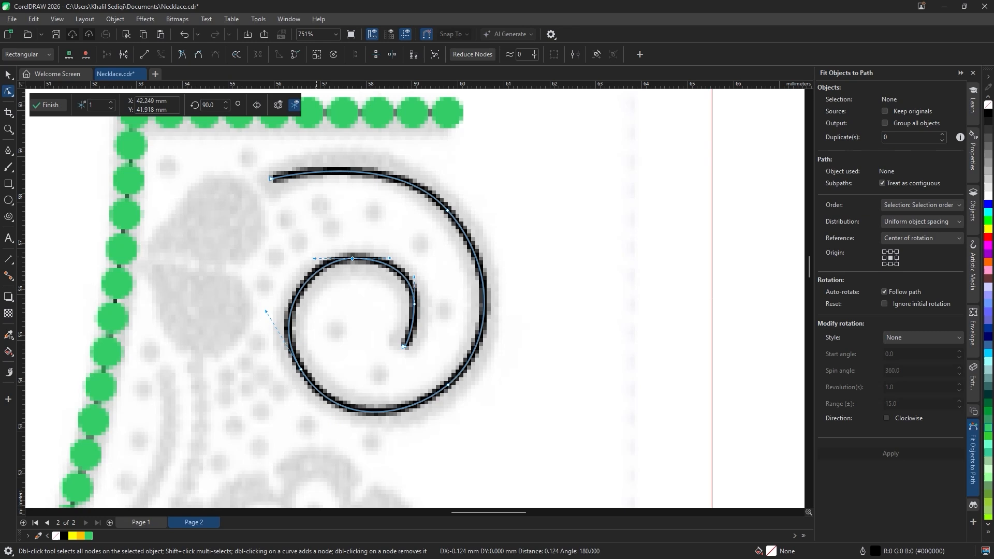
key("space")
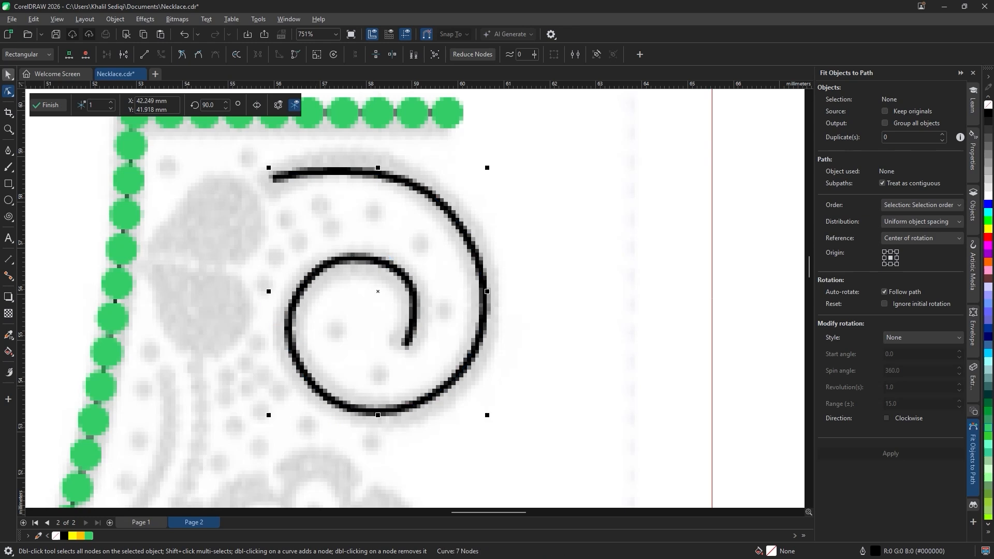
- Duplicate the green circle at the free end of the horizontal row and place the copy at about X 66.9, Y 60.7 mm
scroll(489, 291, "down", 2)
left_click(472, 208)
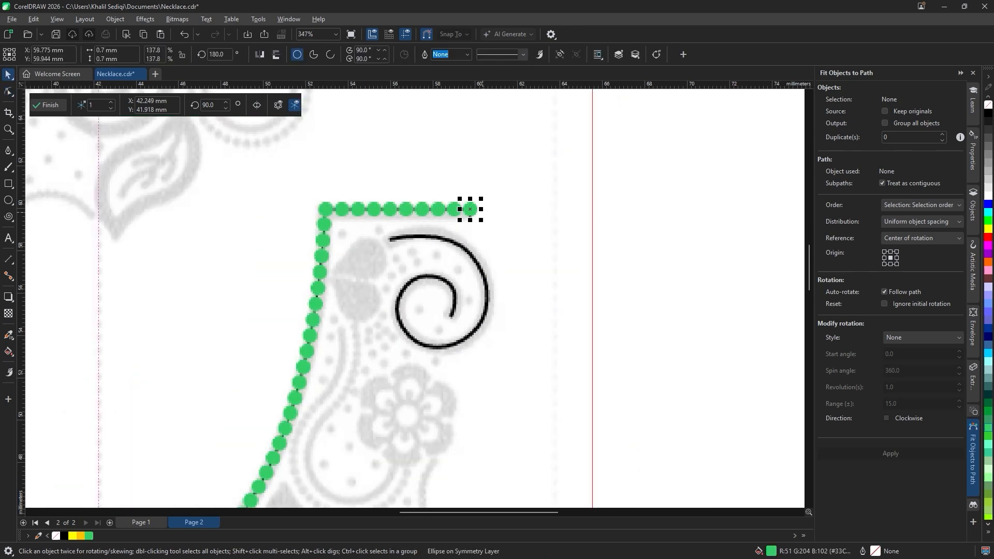
key("ctrl+d")
left_click_drag(488, 198, 621, 198)
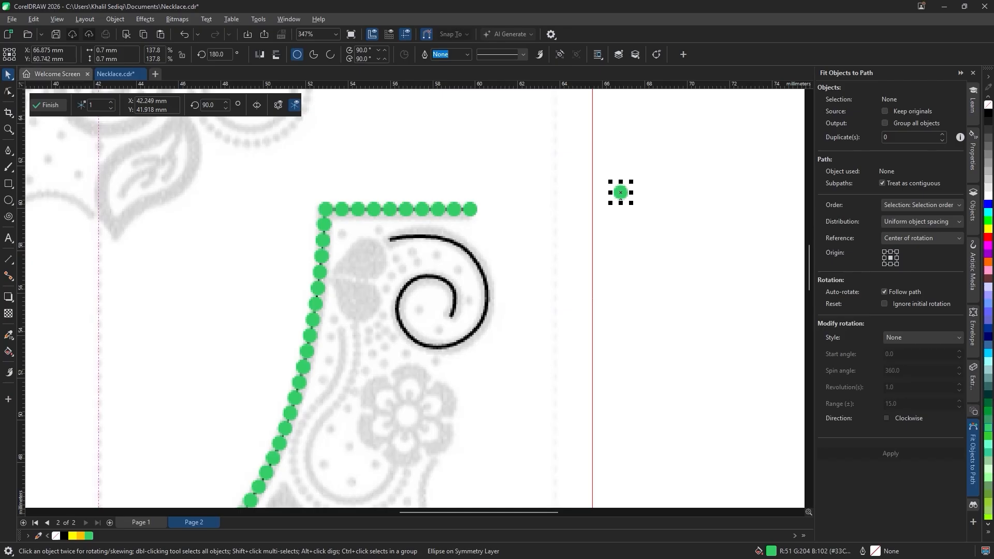
- Create 15 copies of the separate green circle with Step and Repeat, using a 0 mm horizontal and -0.7 mm vertical offset
left_click(33, 19)
left_click(62, 233)
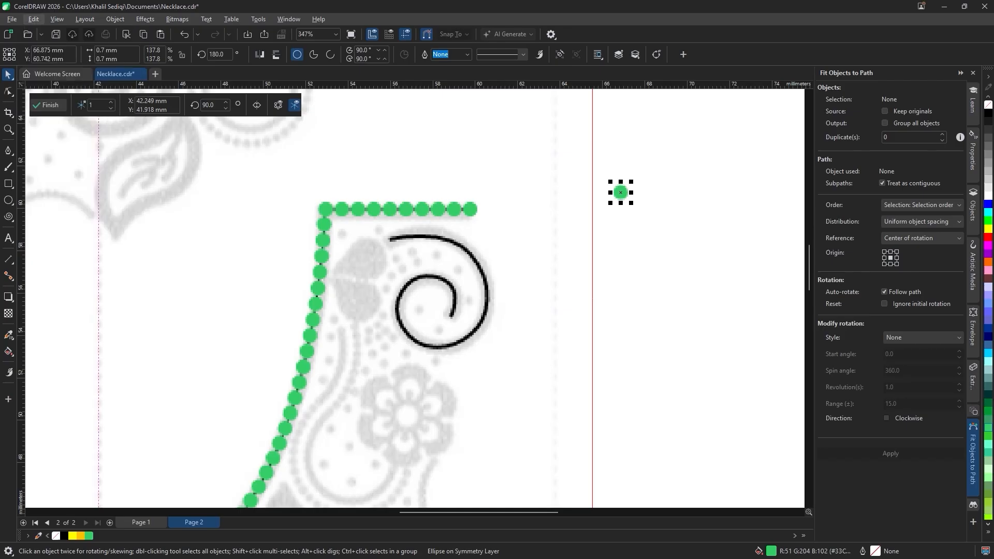
left_click(33, 19)
left_click(63, 232)
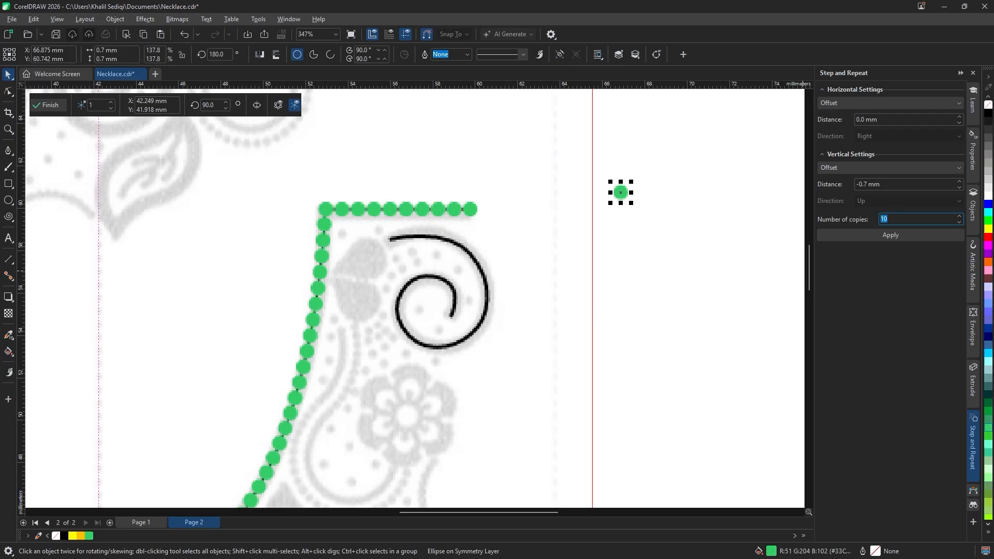
type("1")
left_click(890, 235)
- Select the whole new column of circles and fill it with Light Orange from the RGB palette
left_click_drag(652, 156, 605, 449)
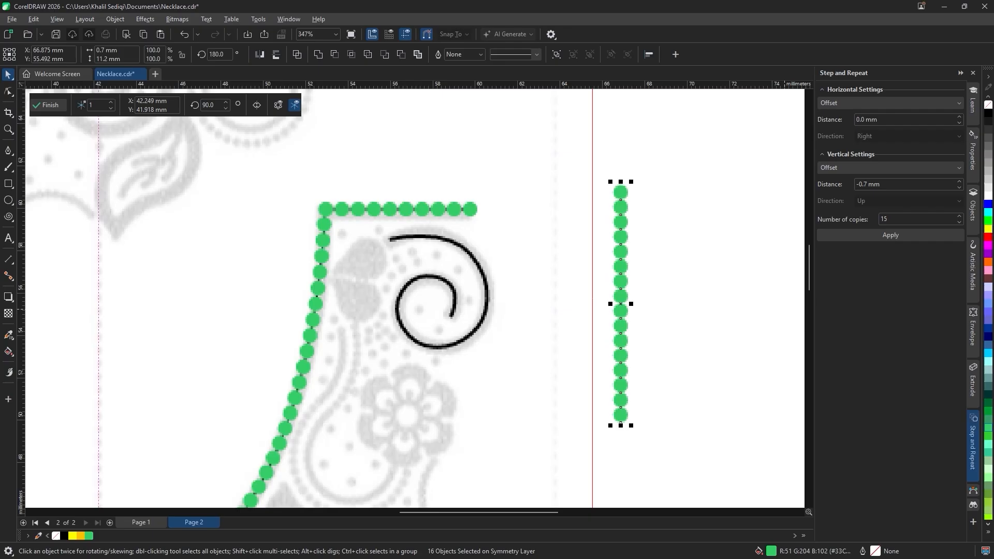
left_click(989, 230)
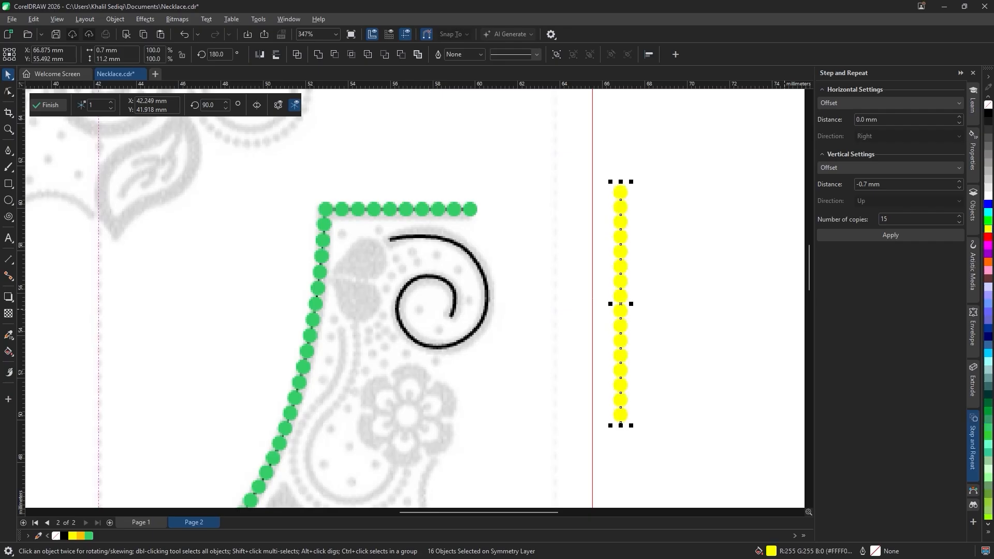
double_click(771, 551)
left_click(446, 329)
left_click_drag(466, 133, 251, 124)
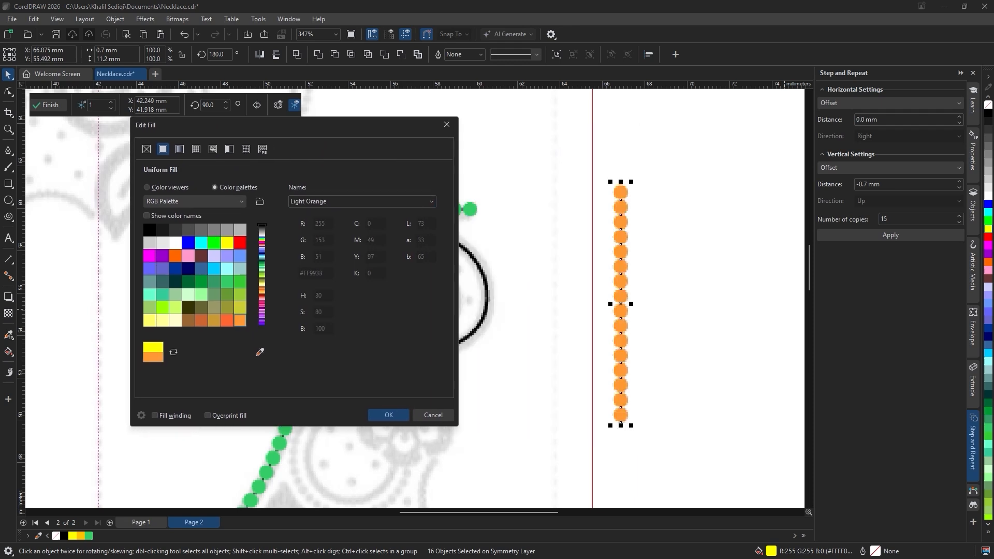
left_click(389, 415)
- Try fitting the column of 16 orange circles to the scroll curve with Fit Objects to Path, and undo it
left_click(390, 240, "shift")
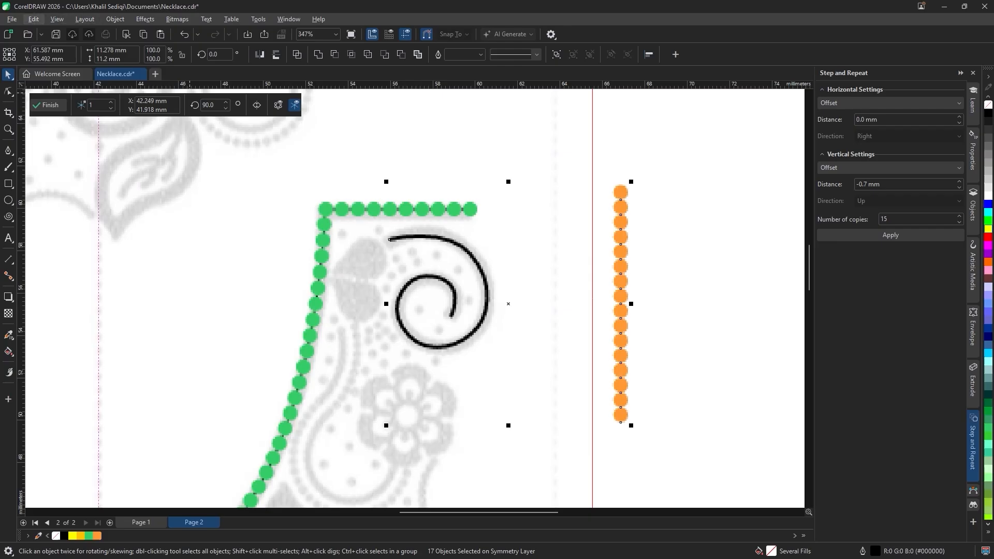
left_click(115, 20)
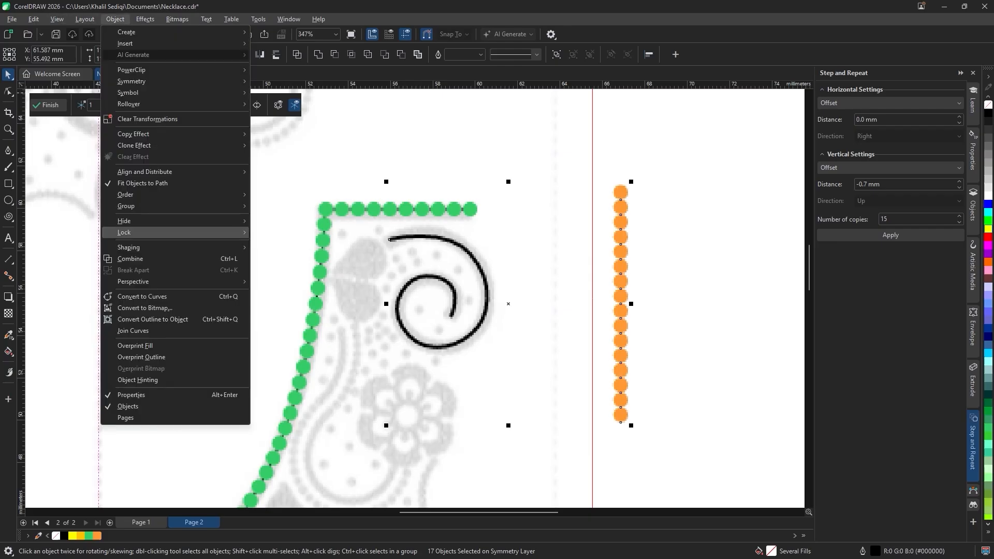
left_click(143, 184)
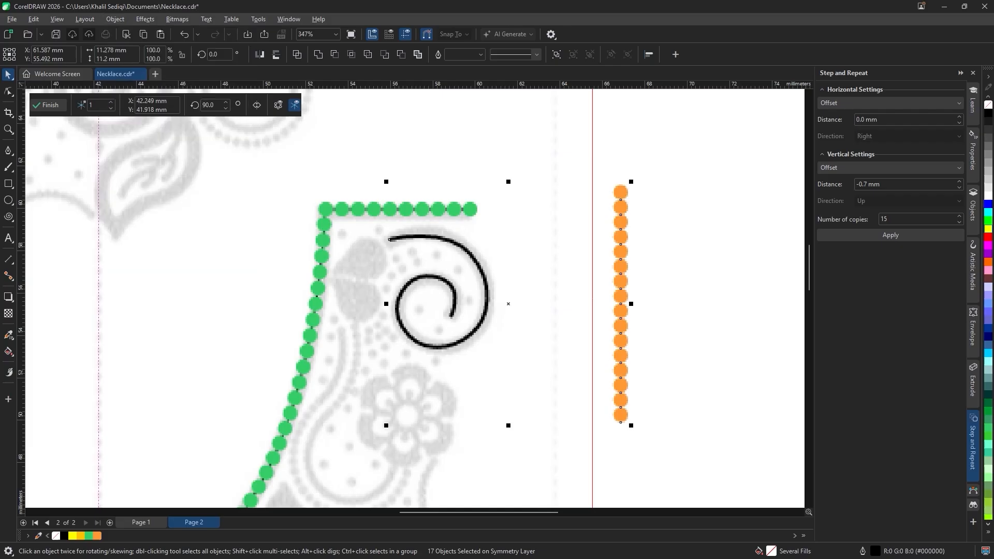
left_click(115, 19)
left_click(142, 183)
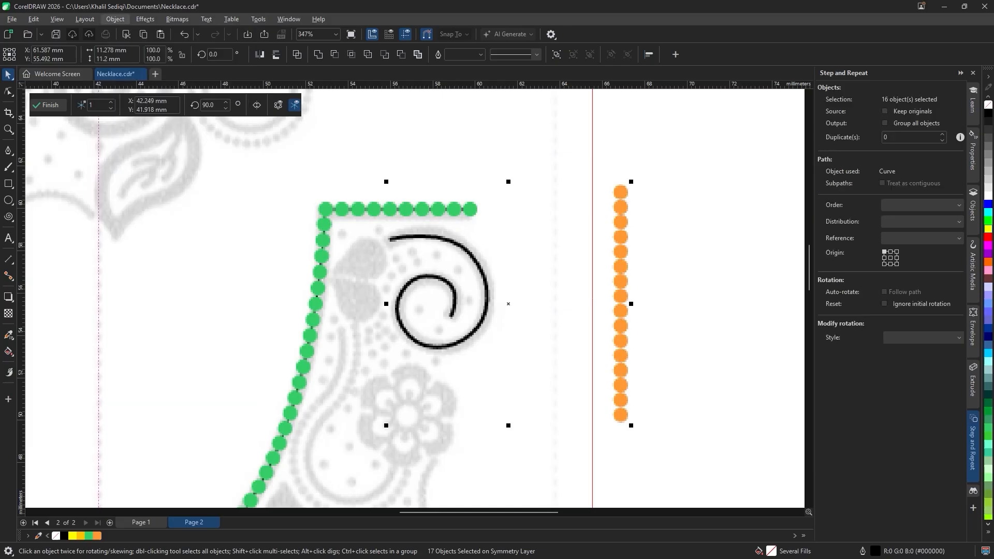
left_click(891, 453)
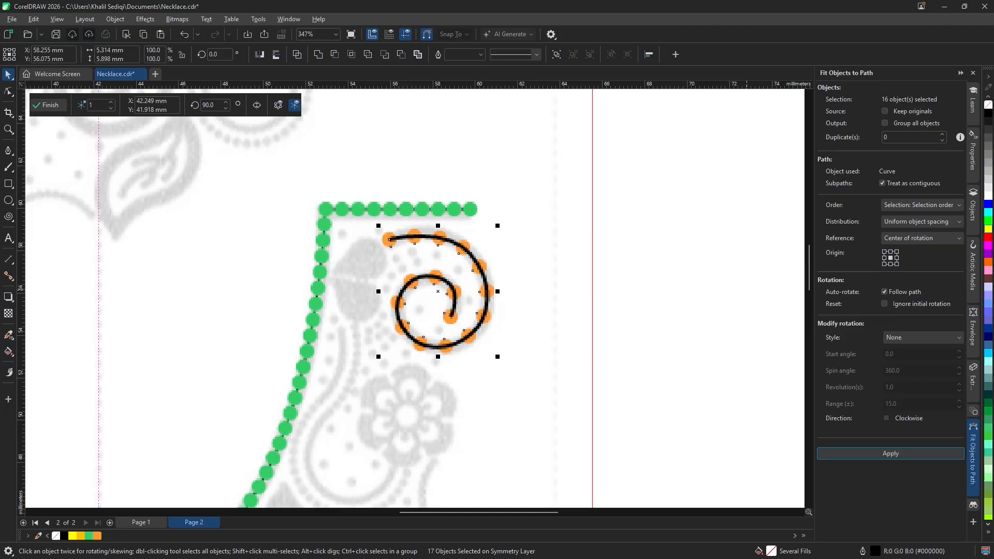
key("ctrl+z")
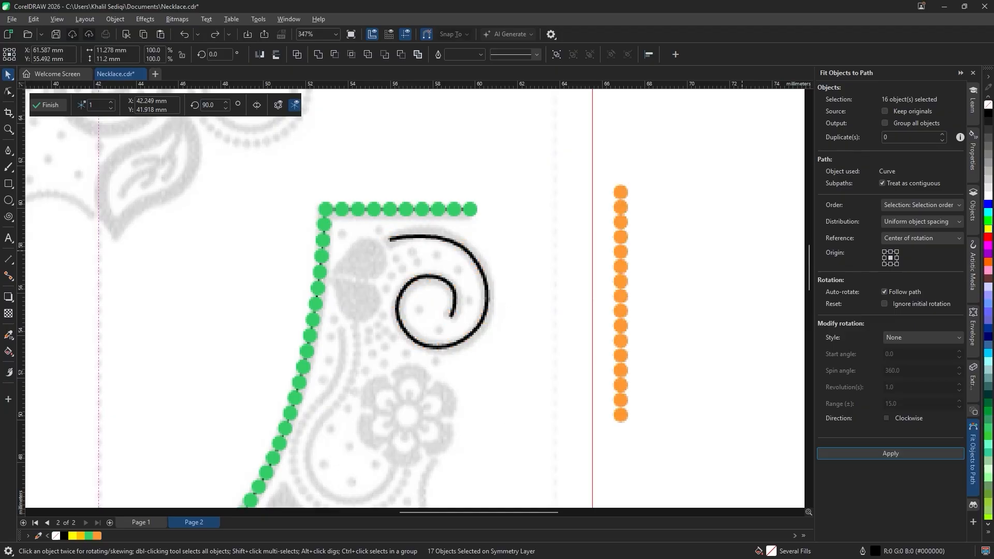
- Extend the orange column with 10 more copies of its lowest circle at the same -0.7 mm vertical offset
left_click(620, 421)
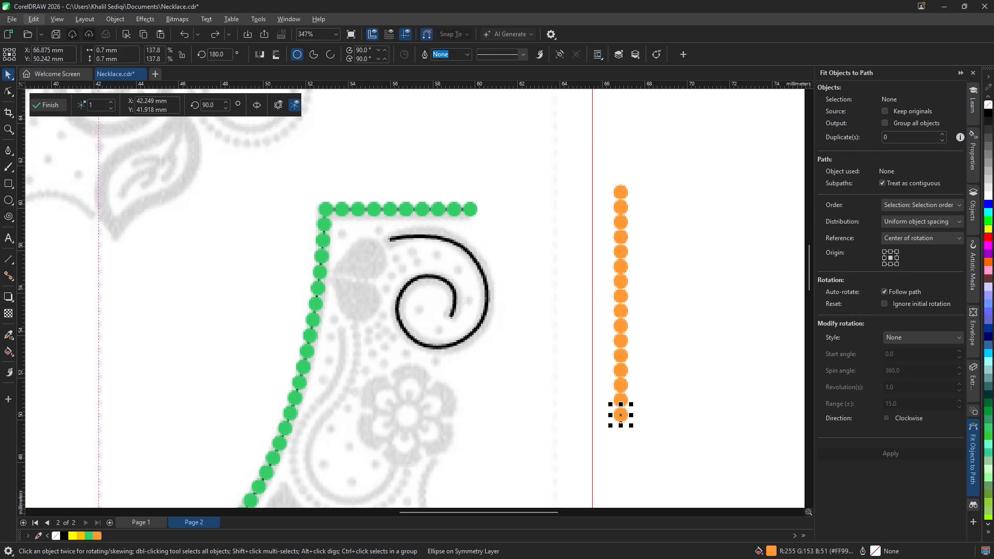
left_click(33, 19)
left_click(63, 232)
left_click(34, 19)
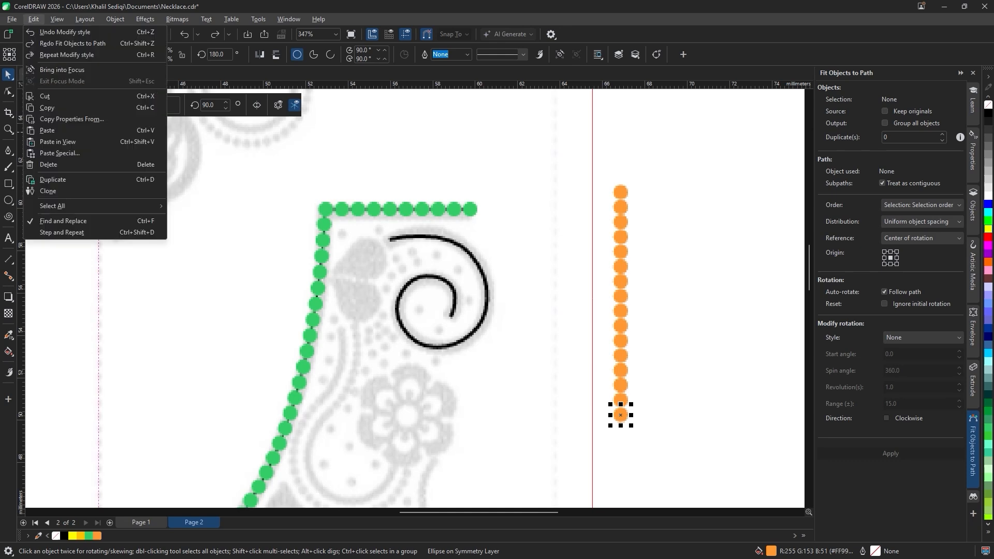
left_click(62, 233)
double_click(884, 219)
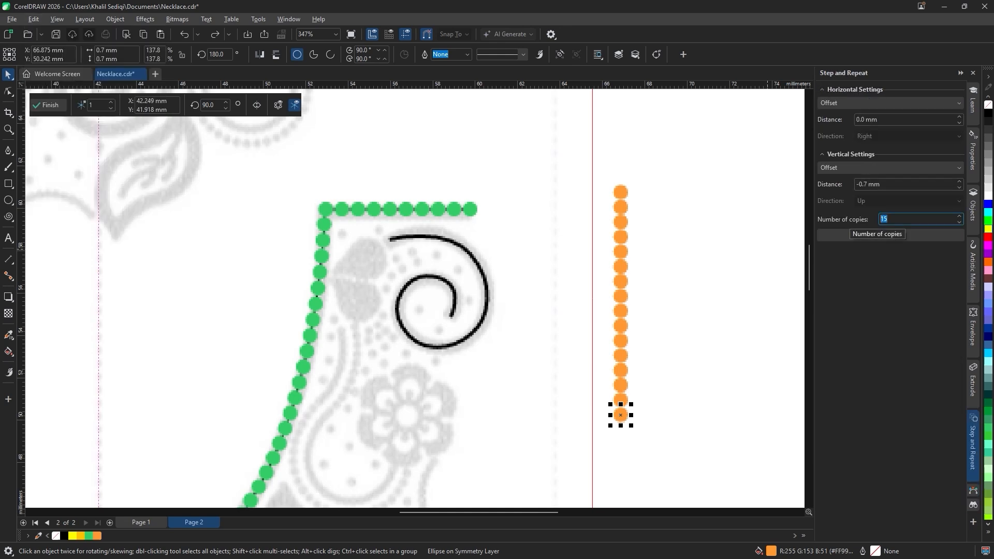
type("10")
left_click(890, 235)
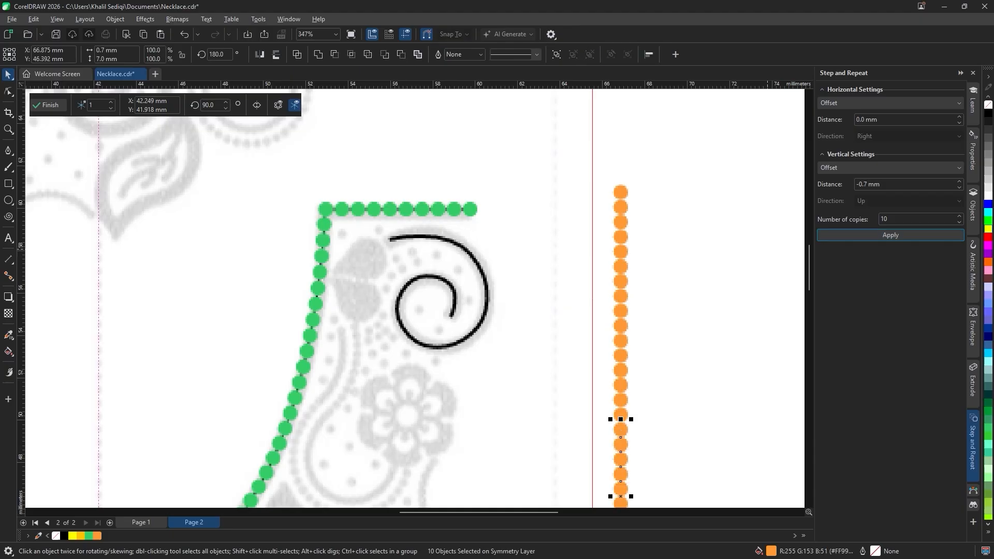
- Give the scroll curve a thinner outline
left_click_drag(718, 315, 714, 202)
left_click(484, 179)
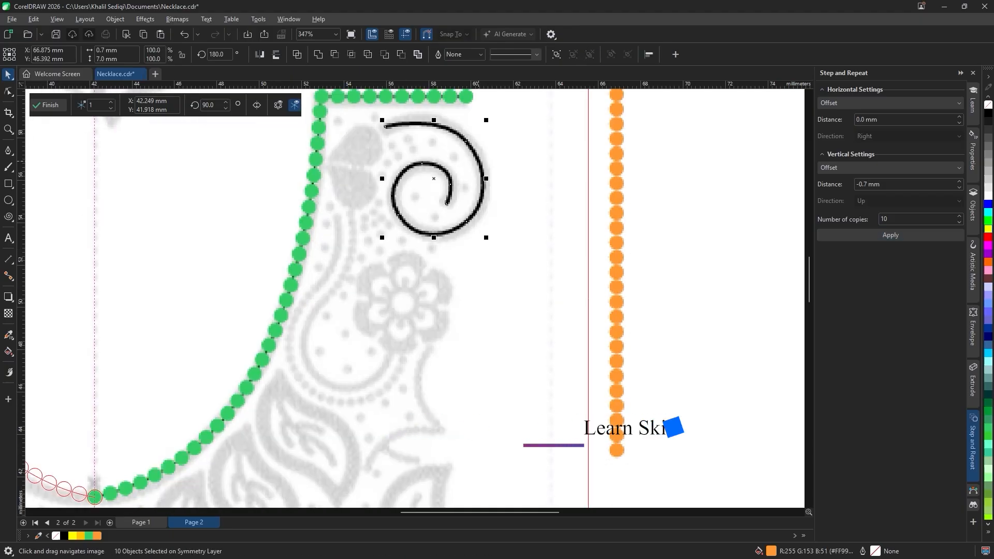
left_click(339, 54)
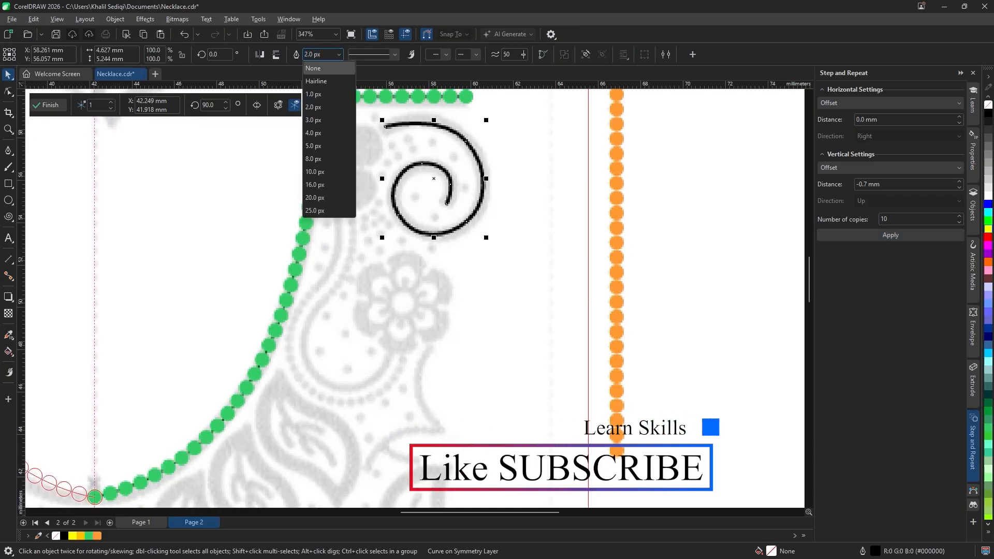
key("Escape")
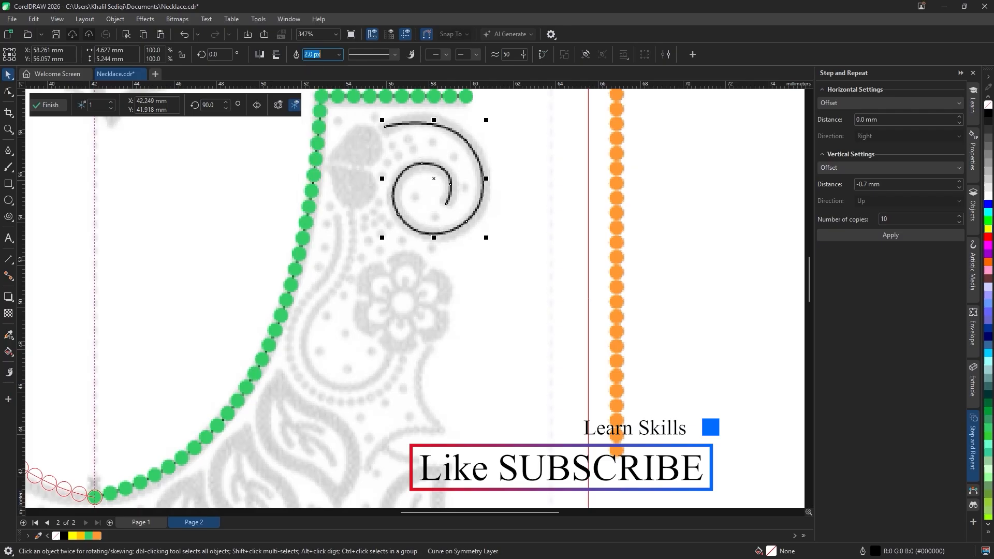
- Fit all 26 orange circles to the scroll curve as their path using Fit Objects to Path
scroll(505, 370, "down", 2)
left_click_drag(620, 121, 570, 453)
left_click(472, 193, "shift")
left_click(115, 19)
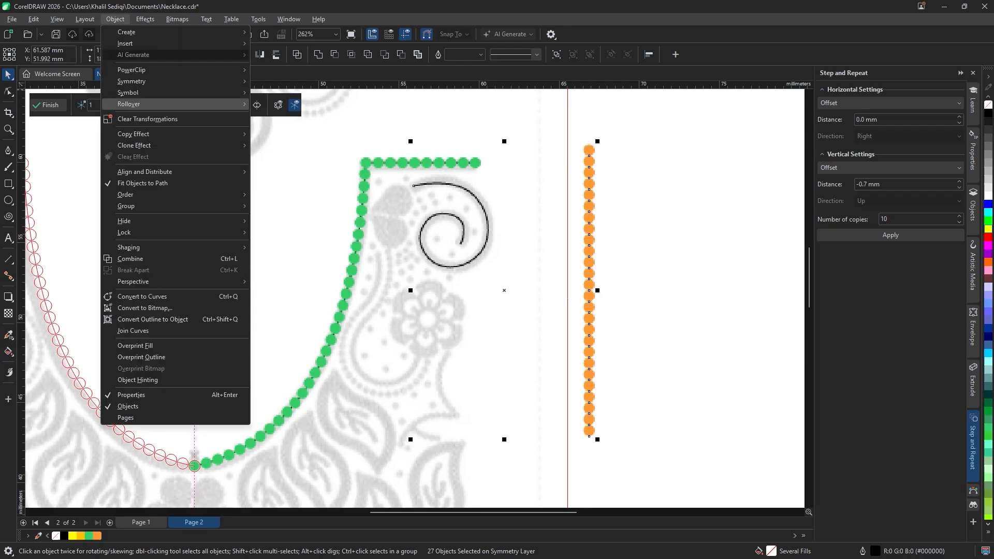
left_click(115, 19)
left_click(115, 19)
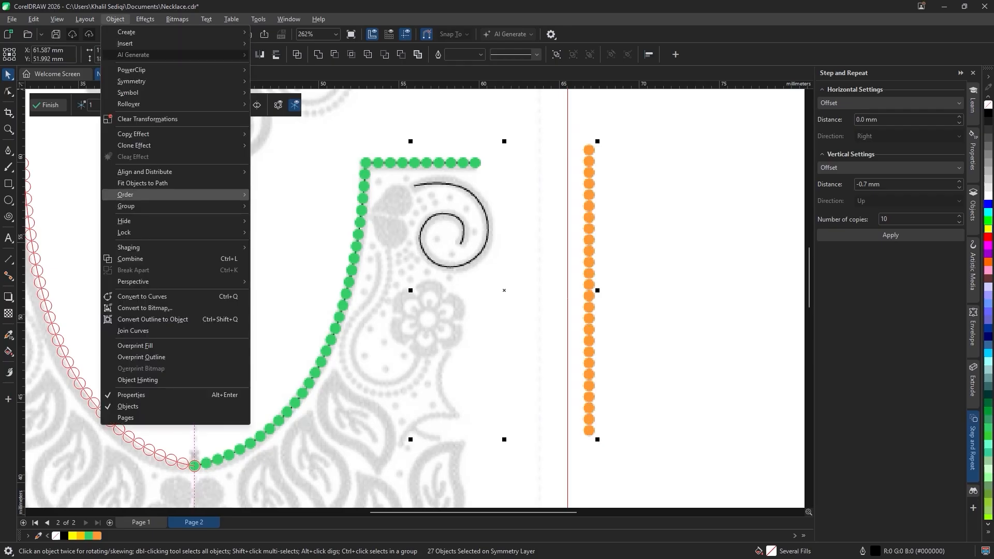
left_click(142, 183)
left_click(890, 453)
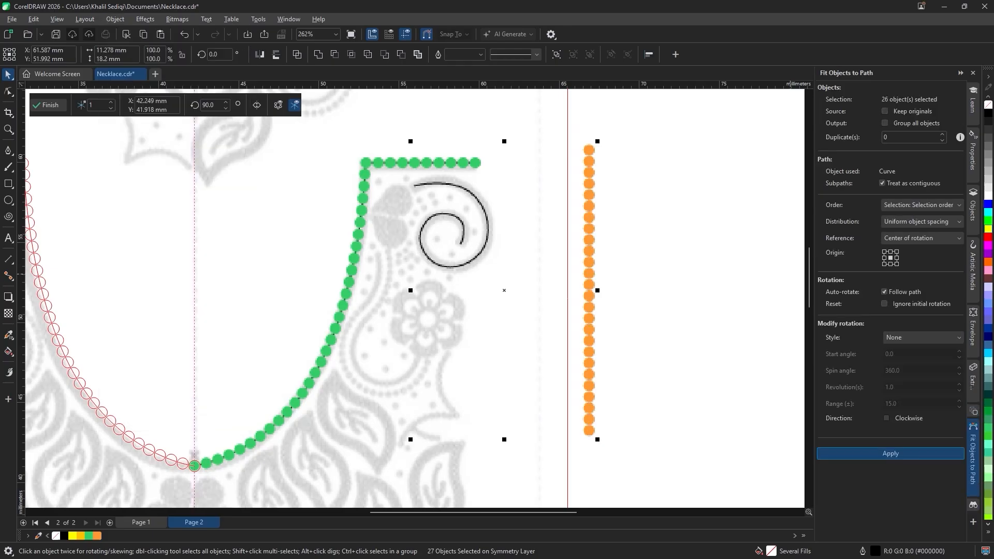
- Delete the scroll's guide curve from beneath the fitted orange circles
left_click(637, 254)
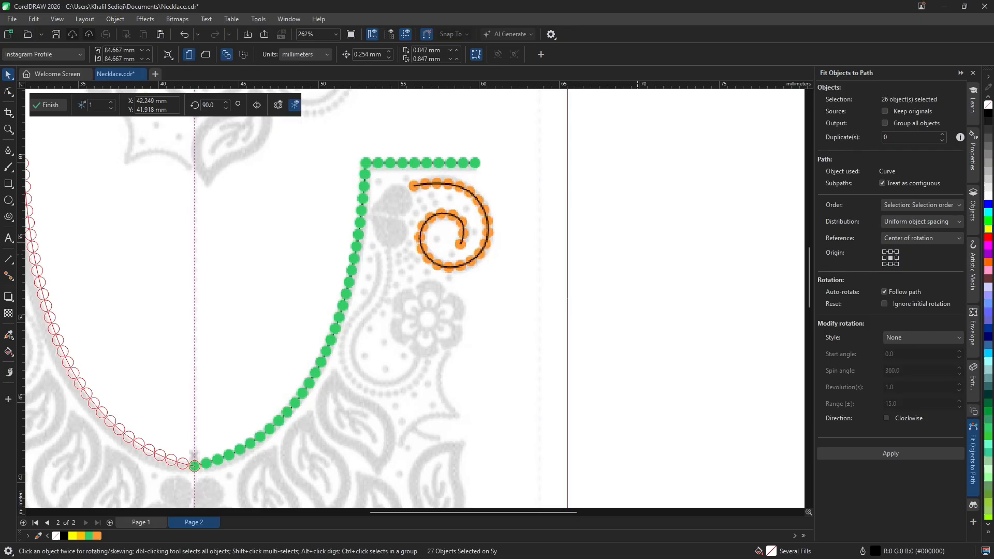
left_click(459, 218)
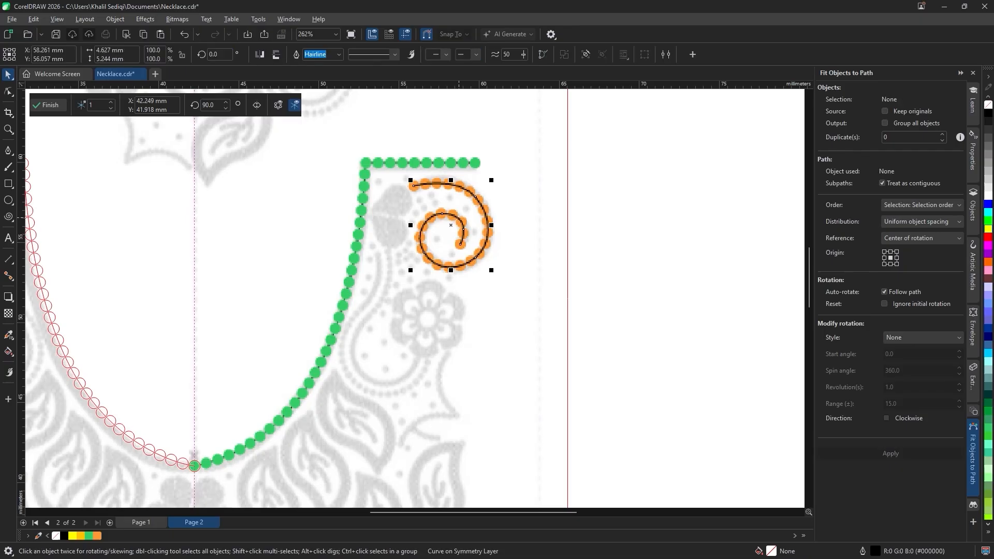
key("Delete")
scroll(412, 161, "up", 4)
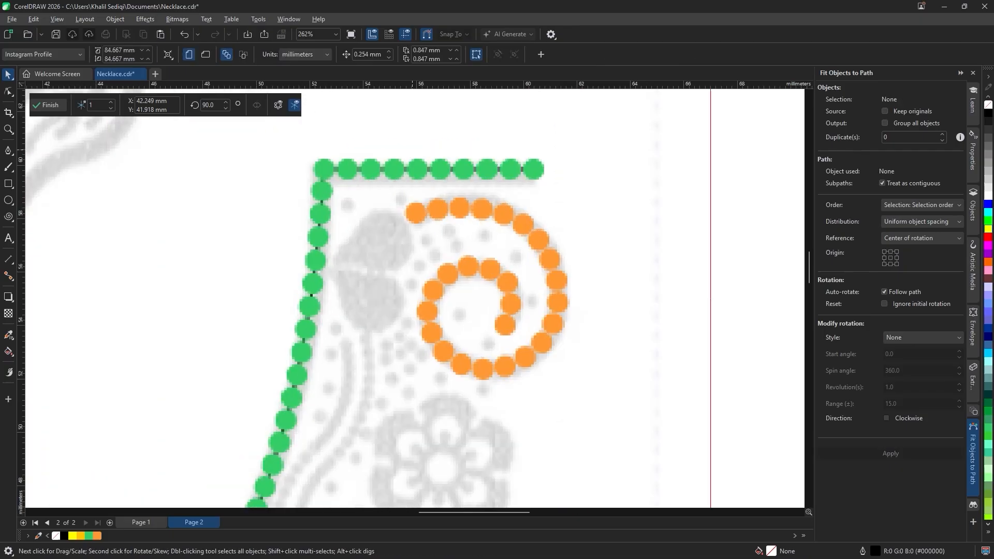
scroll(409, 166, "up", 4)
left_click(86, 167)
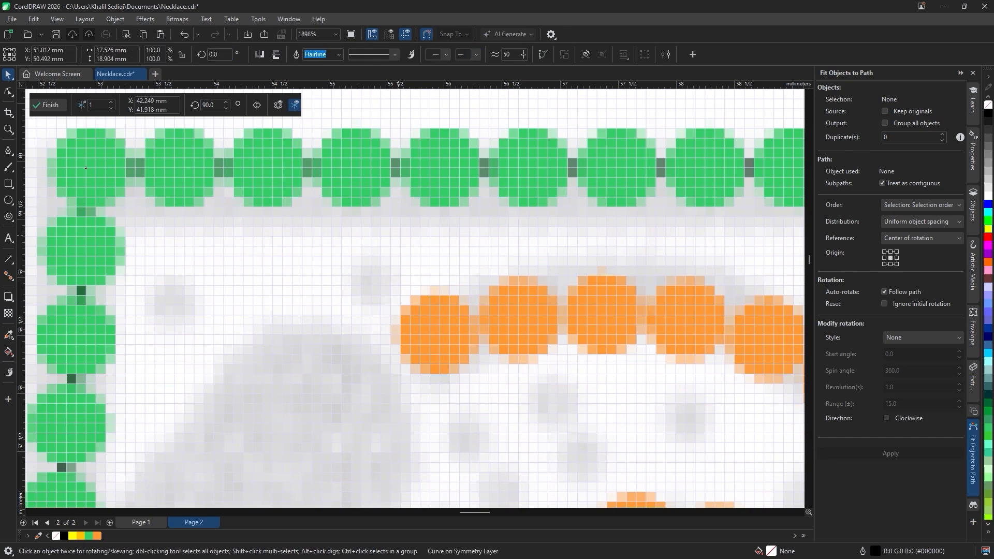
key("Escape")
- Duplicate the scroll's innermost orange circle, reduce the copy to 0.374 mm, and place two small circles on the reference dots under the upper arc
scroll(435, 358, "down", 5)
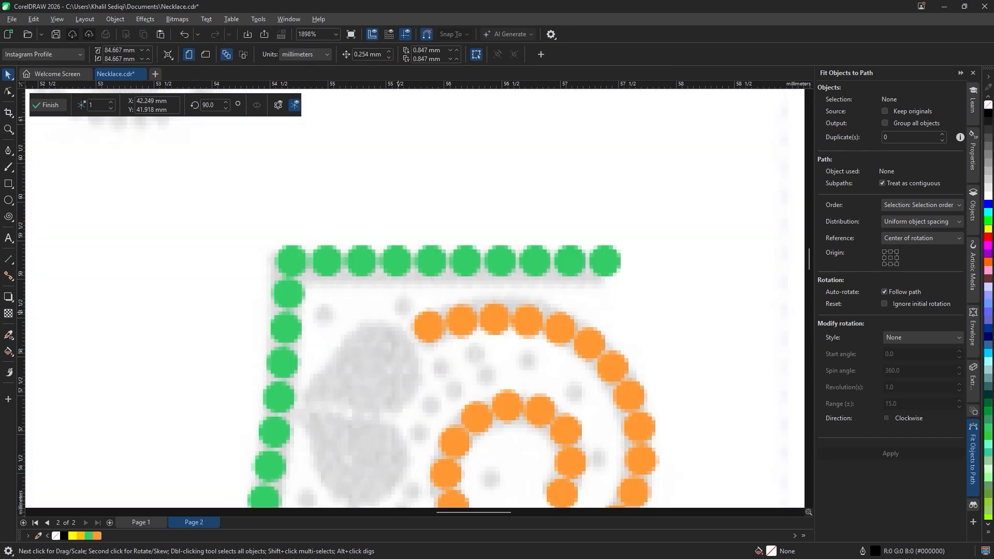
scroll(477, 386, "down", 1)
left_click_drag(480, 392, 489, 223)
scroll(488, 222, "up", 3)
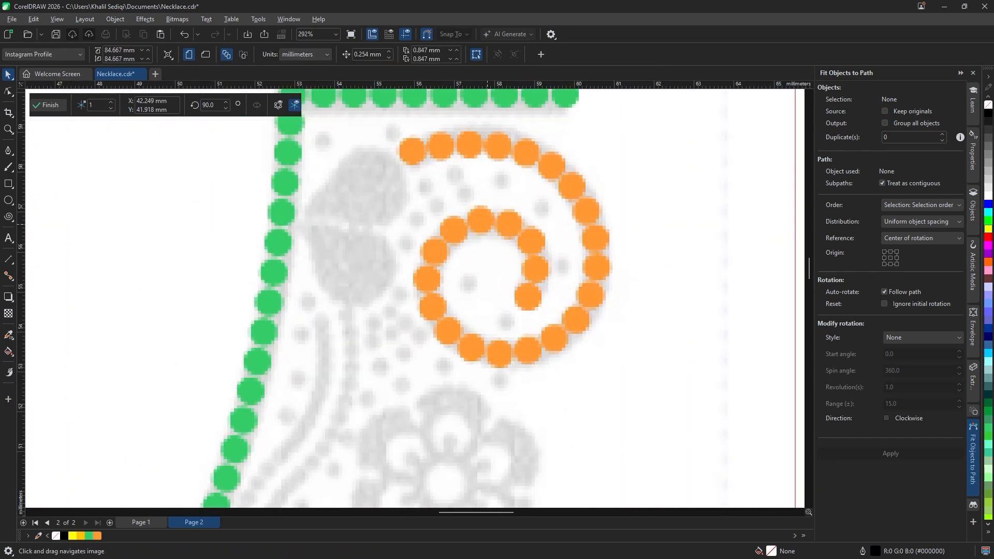
left_click(547, 334)
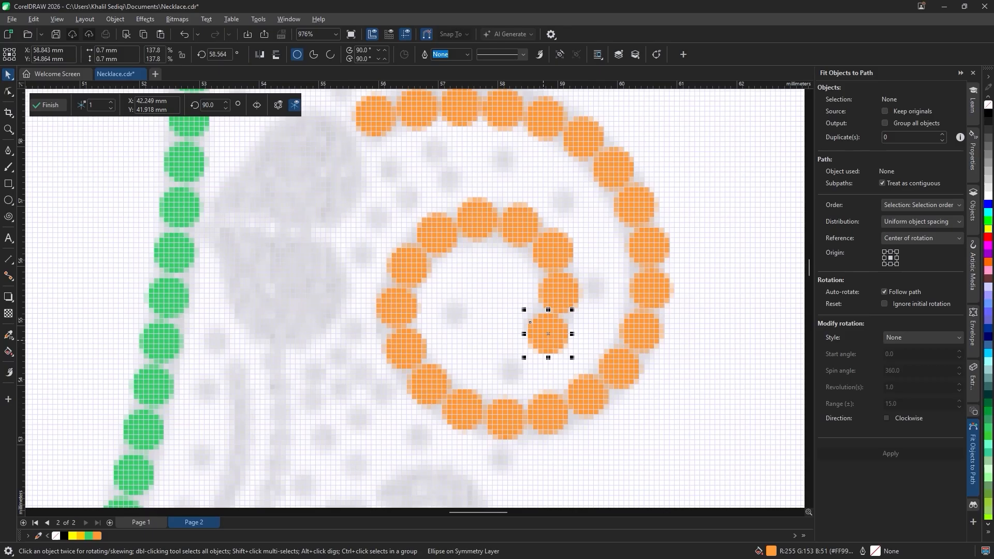
key("ctrl+d")
left_click_drag(609, 287, 439, 146)
key("ctrl+d")
left_click_drag(486, 106, 503, 160)
- Place four copies of the 0.374 mm orange circle on the reference dots between and inside the scroll's turns
key("ctrl+d")
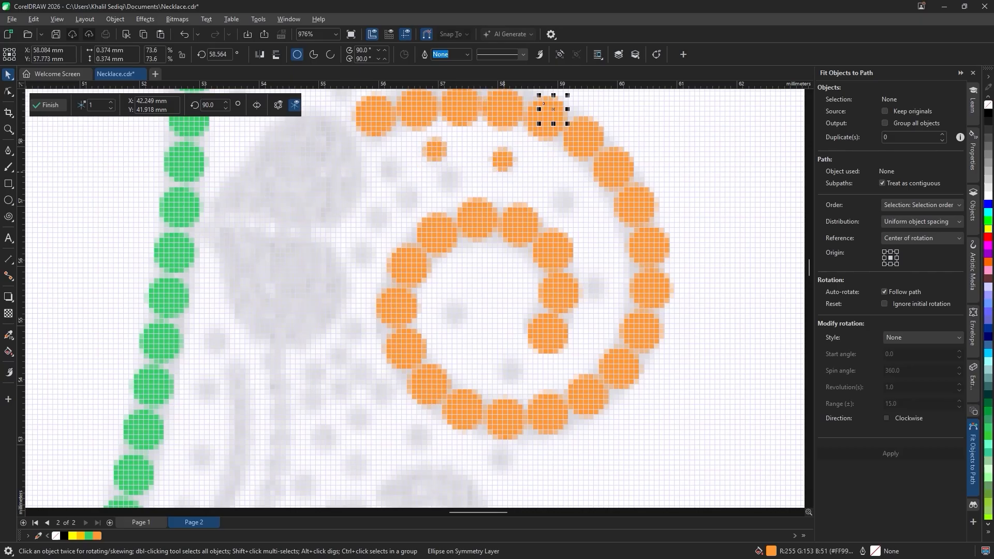
left_click_drag(553, 109, 566, 202)
key("ctrl+d")
left_click_drag(616, 150, 595, 287)
key("ctrl+d")
left_click_drag(646, 236, 513, 372)
key("ctrl+d")
left_click_drag(563, 321, 456, 312)
- Place five more small orange circles on the reference dots between the scroll and the grey petals, and save the document
key("ctrl+d")
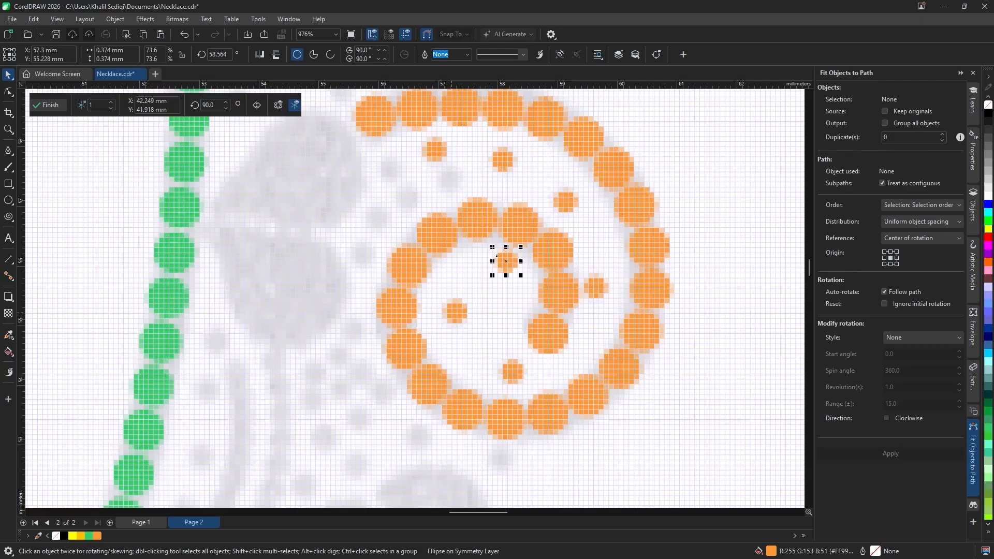
left_click_drag(506, 262, 448, 179)
key("ctrl+d")
left_click_drag(489, 122, 382, 164)
key("ctrl+d")
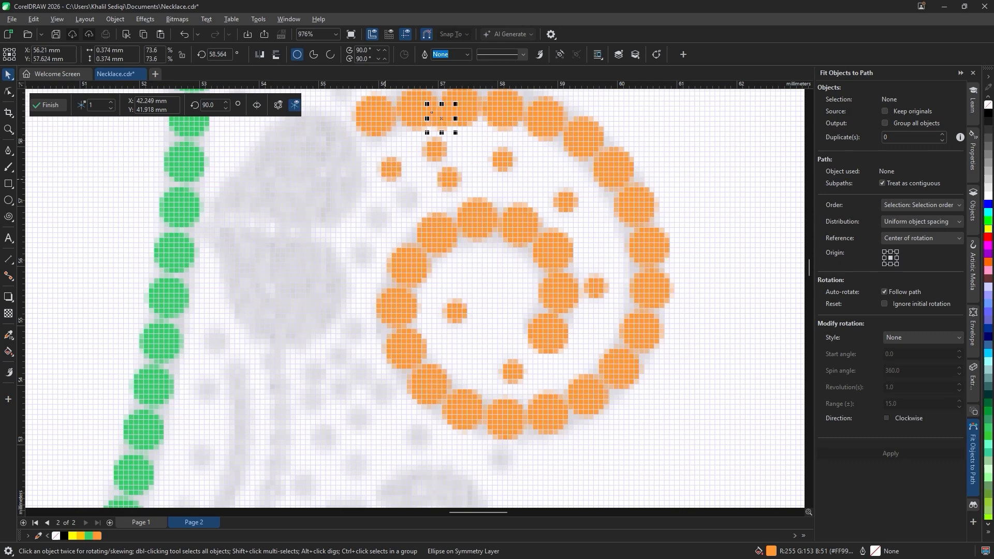
left_click_drag(440, 117, 409, 197)
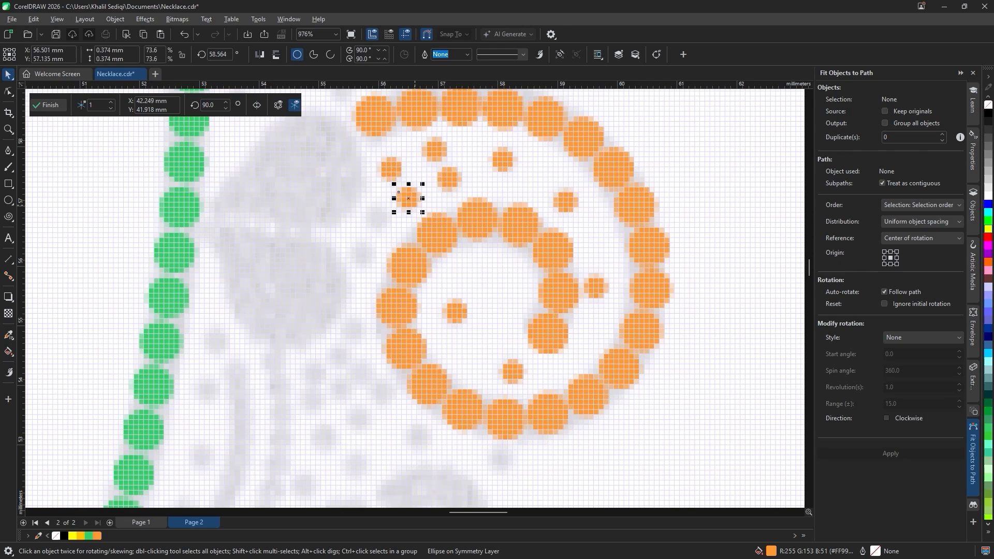
key("ctrl+d")
left_click_drag(458, 147, 375, 217)
key("ctrl+d")
left_click_drag(417, 161, 494, 300)
key("ctrl+s")
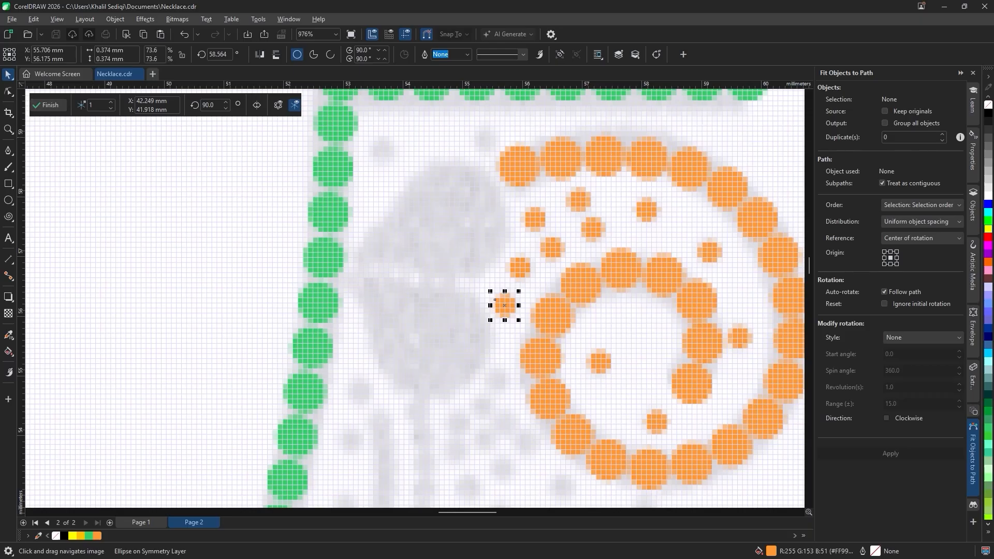
- Trace the upper grey petal with the Pen tool as a closed teardrop about 2.5 mm wide and 1.6 mm high
left_click(8, 151)
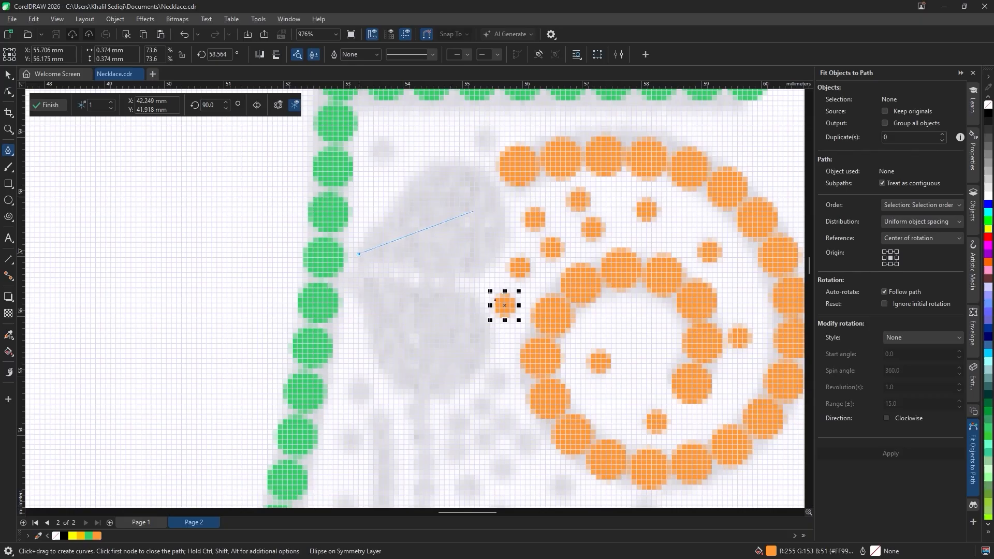
left_click_drag(498, 202, 557, 299)
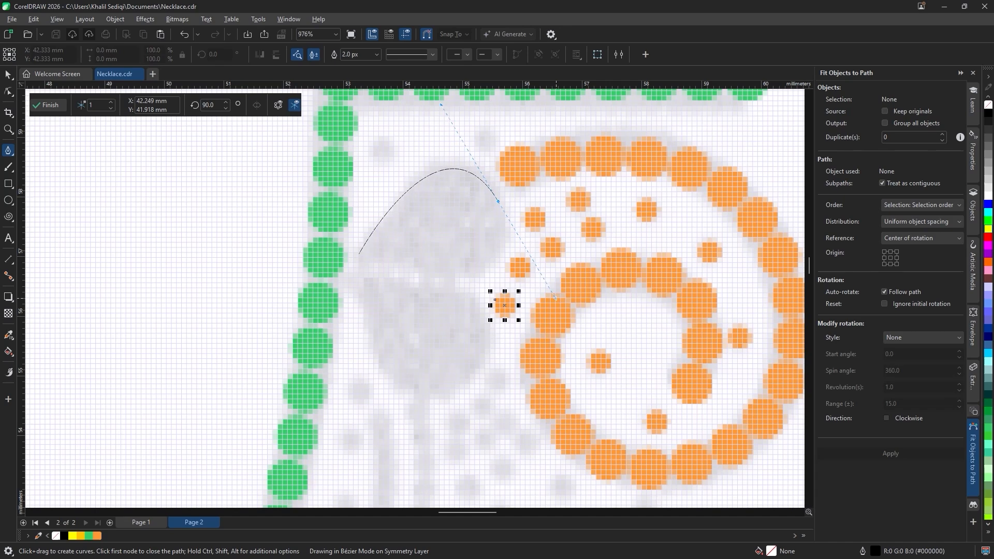
left_click(358, 254)
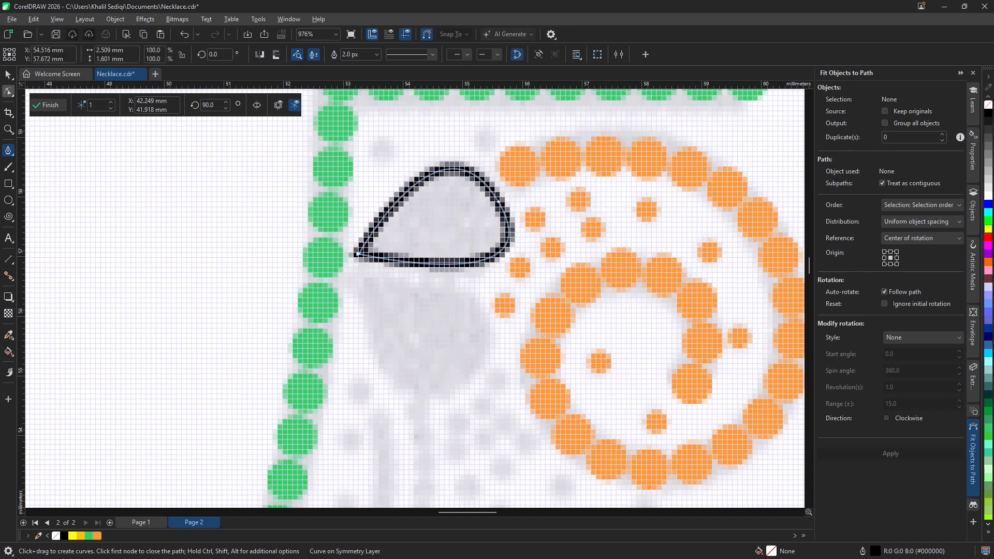
- Adjust the teardrop's rounded end with the Shape tool so its outline follows the reference petal
key("F10")
mouse_move(556, 299)
left_mouse_down()
mouse_move(535, 309)
mouse_move(545, 307)
left_mouse_up()
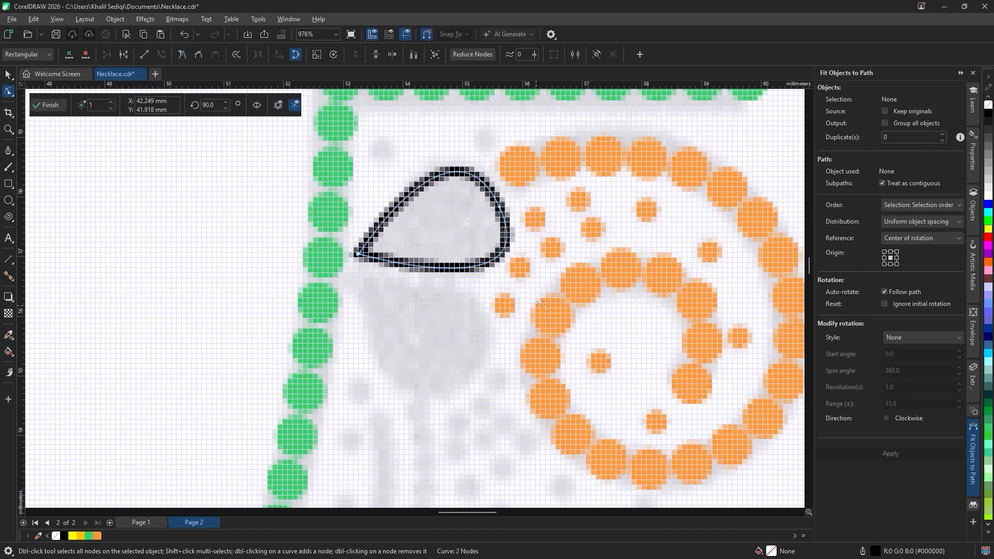
left_click_drag(545, 307, 535, 307)
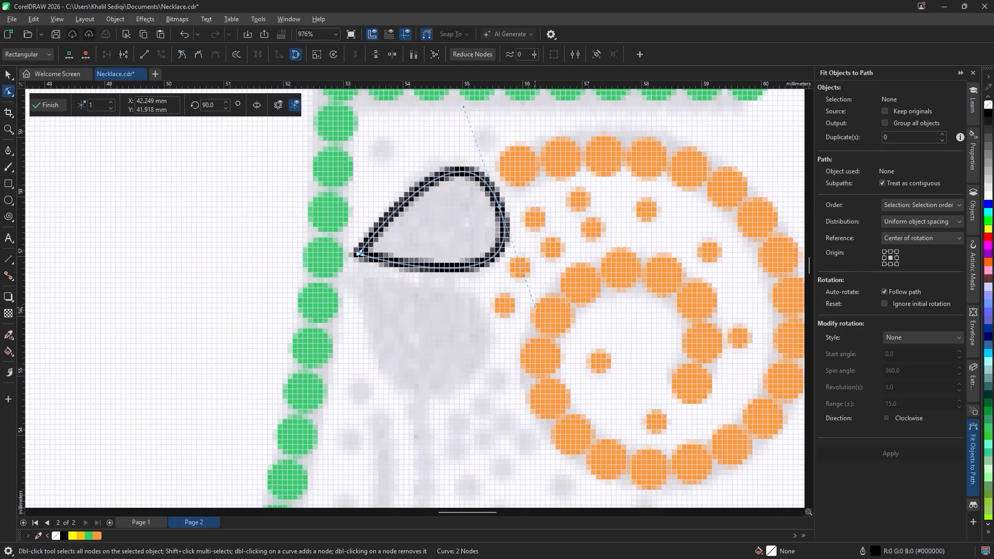
key("space")
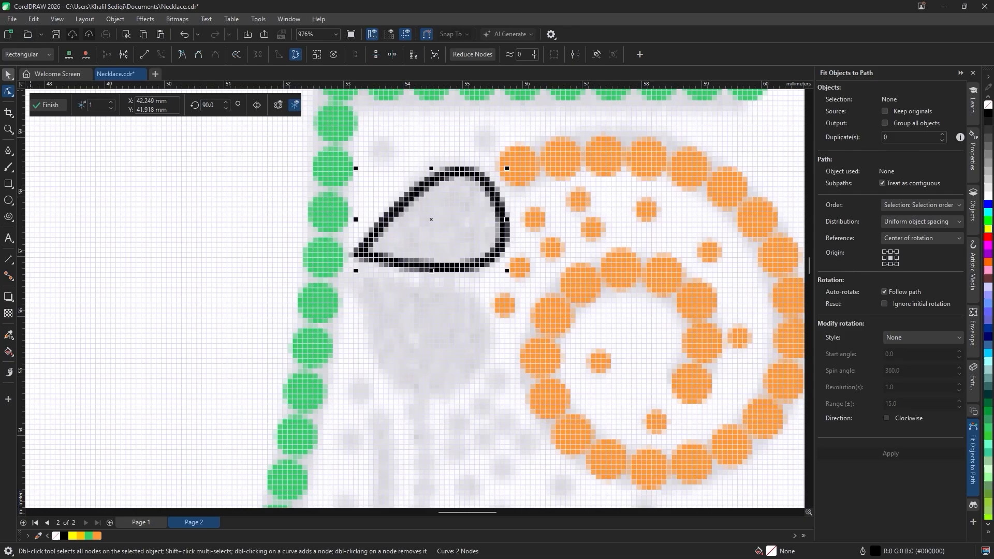
- Place copies of the small orange circle on the two reference dots above the teardrop and one inside its pointed tip
left_click(525, 214)
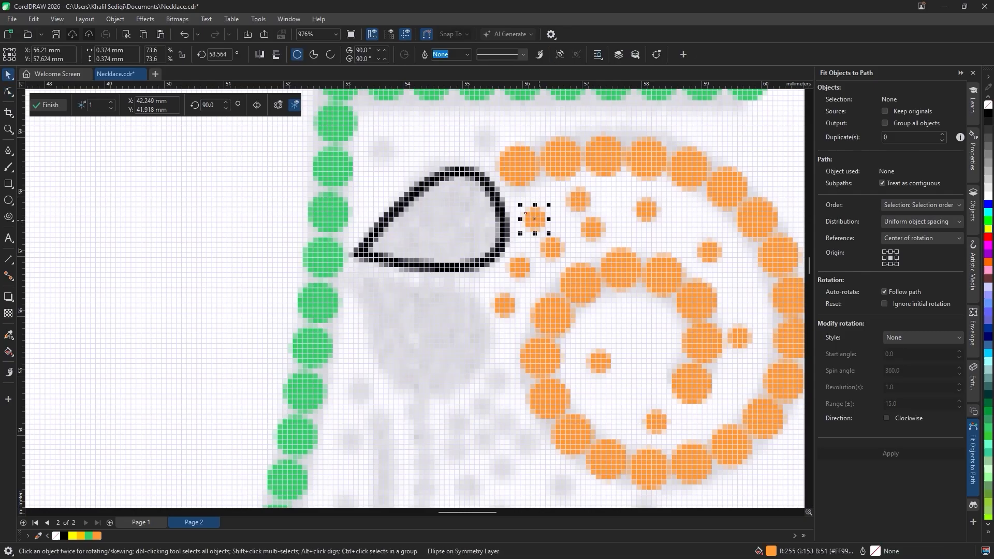
key("ctrl+d")
left_click_drag(582, 172, 388, 169)
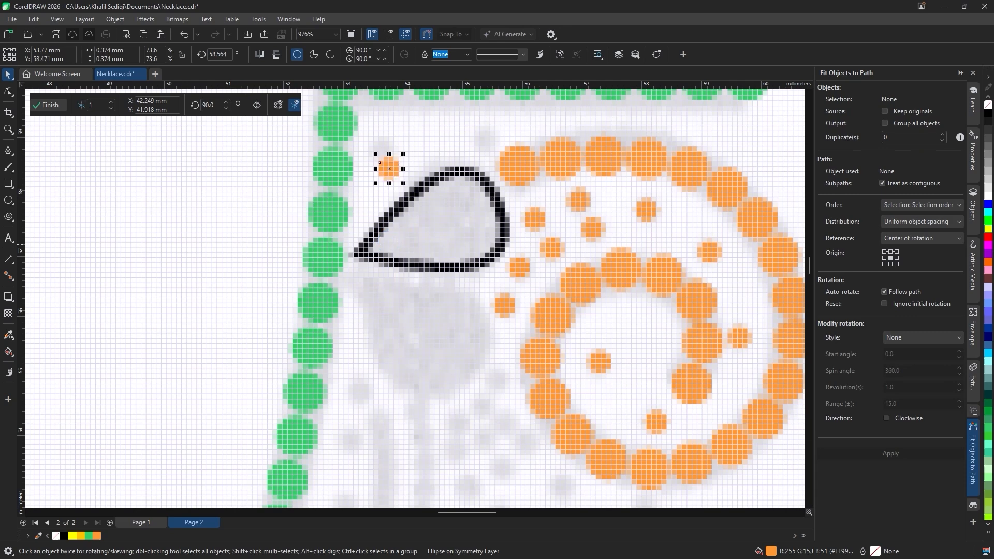
key("ctrl+d")
left_click_drag(435, 117, 390, 239)
left_click_drag(388, 169, 383, 159)
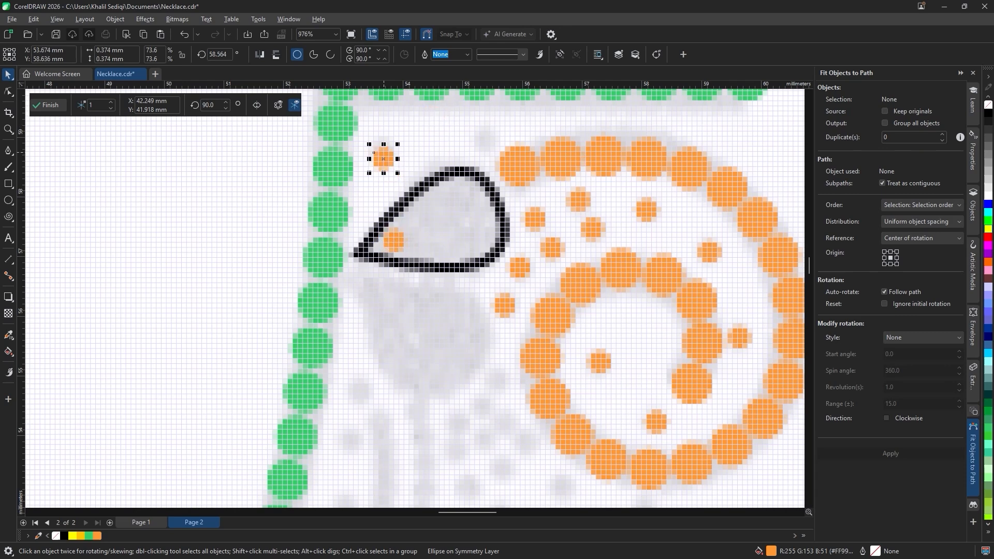
key("ctrl+d")
left_click_drag(434, 108, 481, 138)
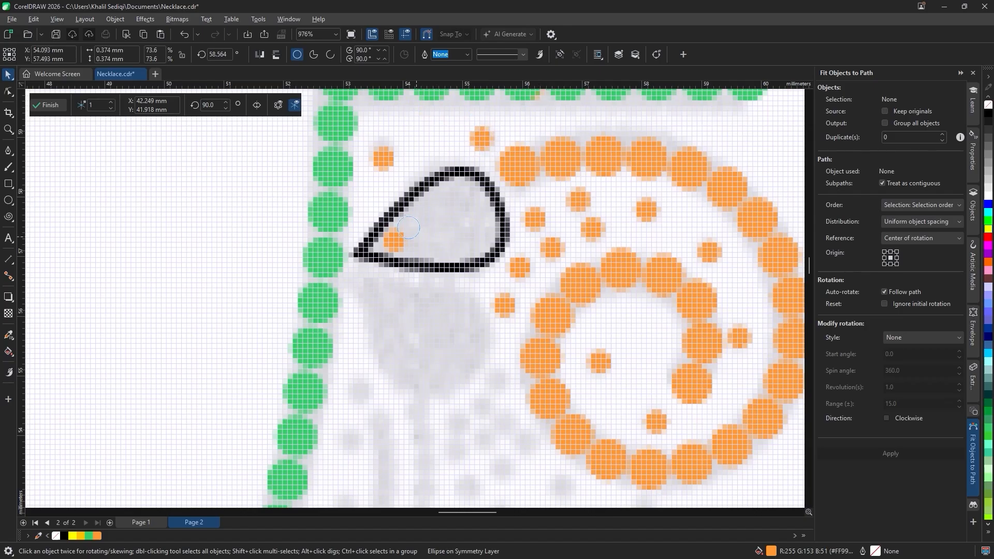
- Line the inside of the teardrop's upper edge with four more copies of the small orange circle
left_click_drag(412, 223, 412, 223)
key("ctrl+d")
key("ctrl+z")
key("ctrl+d")
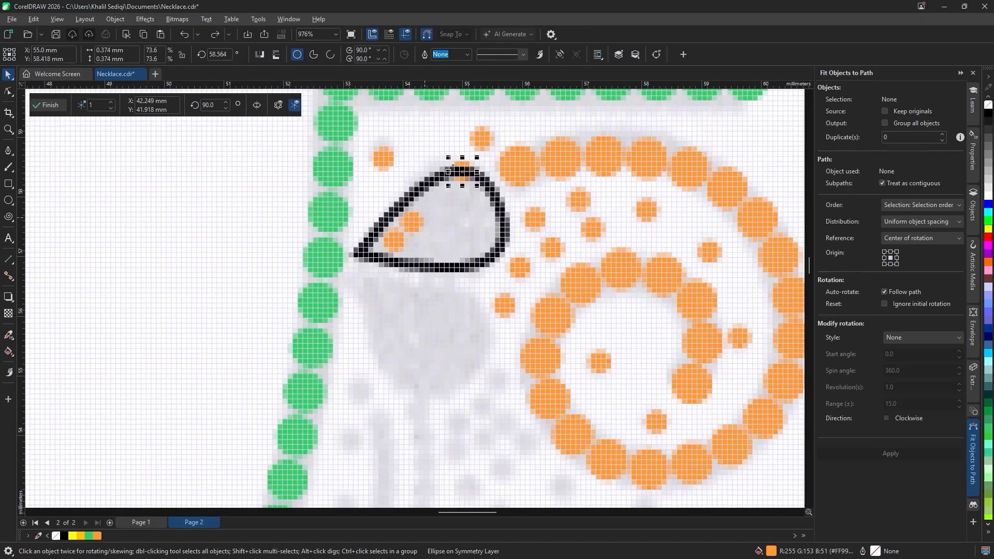
left_click_drag(463, 171, 433, 206)
key("ctrl+d")
left_click_drag(482, 154, 453, 192)
key("ctrl+d")
left_click_drag(494, 136, 474, 203)
- Continue the small orange circles inside the teardrop around its rounded end and back along its lower edge
key("ctrl+d")
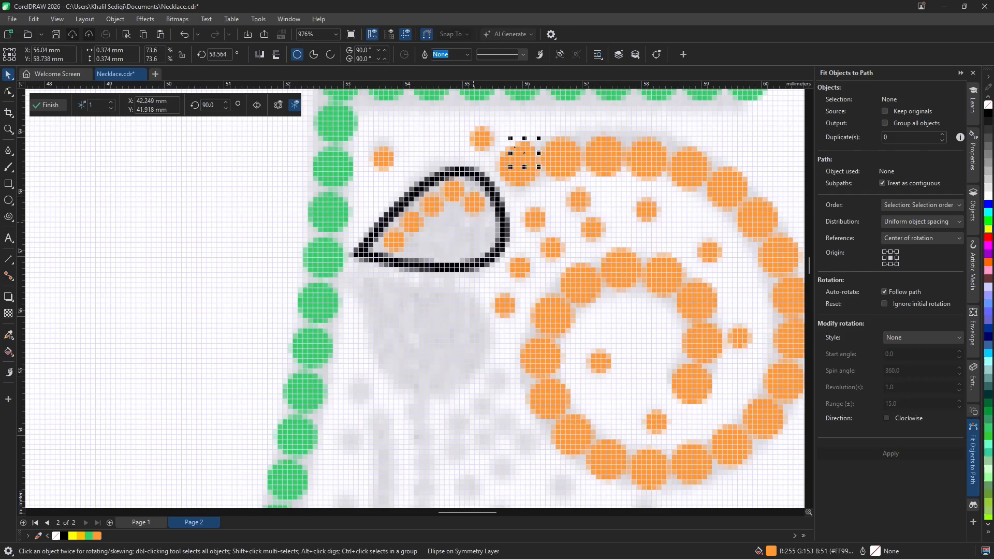
left_click_drag(514, 148, 483, 225)
key("ctrl+d")
left_click_drag(523, 169, 461, 240)
key("ctrl+d")
left_click_drag(520, 196, 413, 241)
key("ctrl+d")
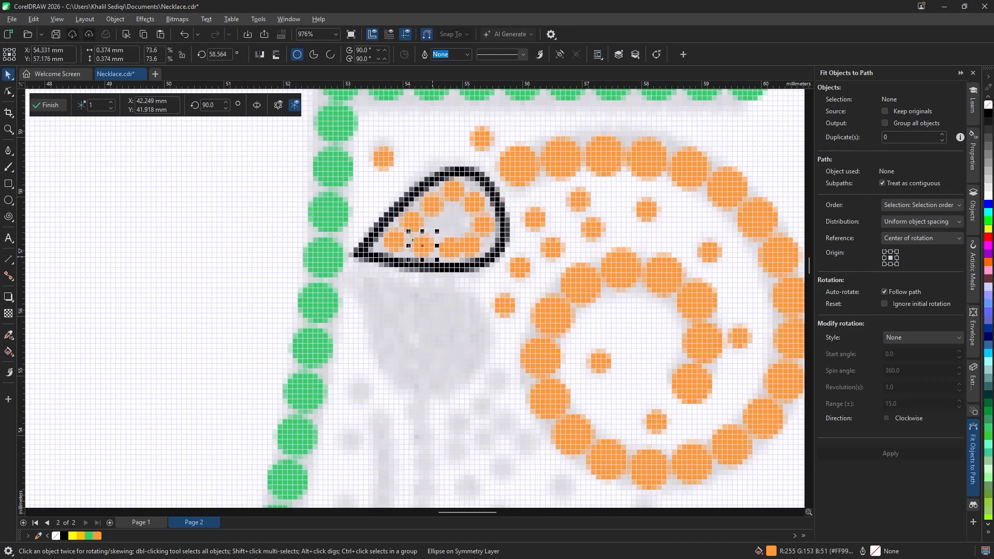
- Fill the middle of the teardrop with two more small orange circles and clear the selection
key("ctrl+d")
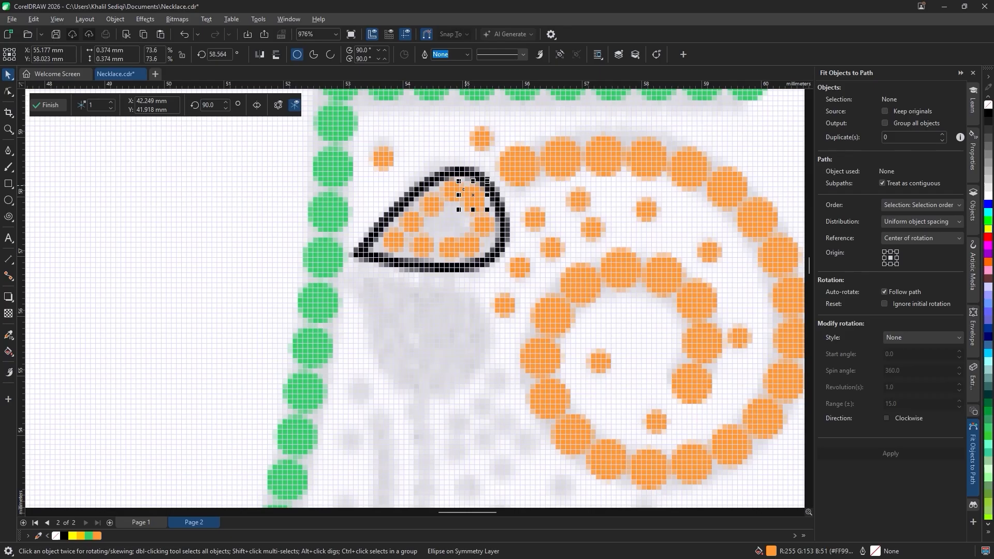
left_click_drag(466, 195, 438, 230)
key("ctrl+d")
left_click_drag(489, 177, 460, 224)
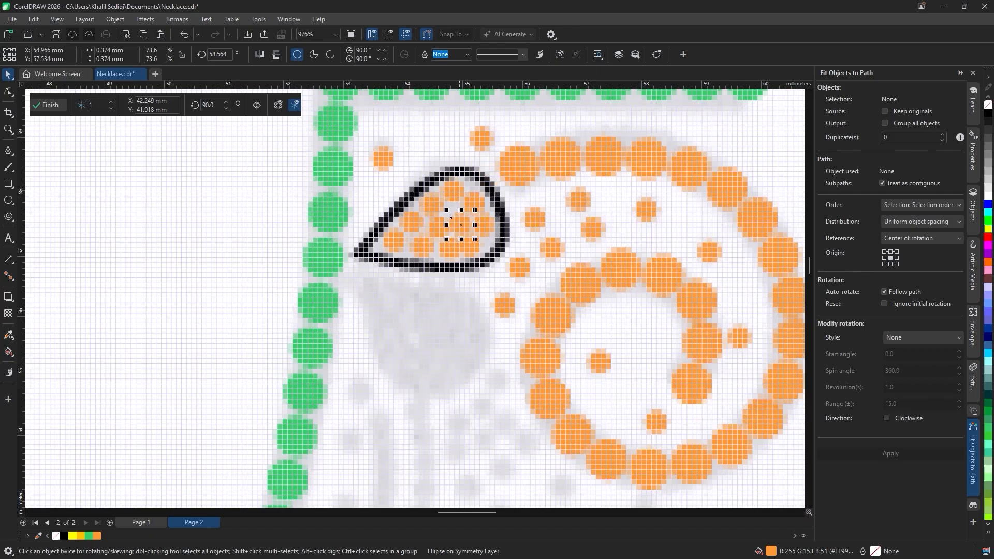
left_click(492, 187)
left_click(453, 190)
key("Escape")
- Select the teardrop and its 11 inner circles with the Freehand Pick tool and group them
scroll(470, 251, "down", 2)
scroll(509, 250, "down", 3)
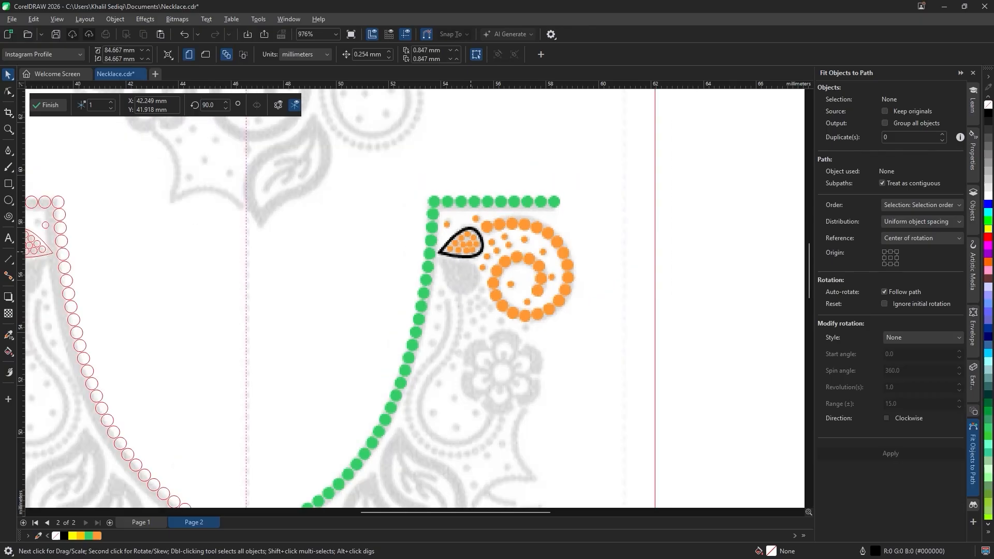
scroll(509, 250, "left", 3)
left_click_drag(762, 211, 522, 236)
scroll(485, 208, "up", 4)
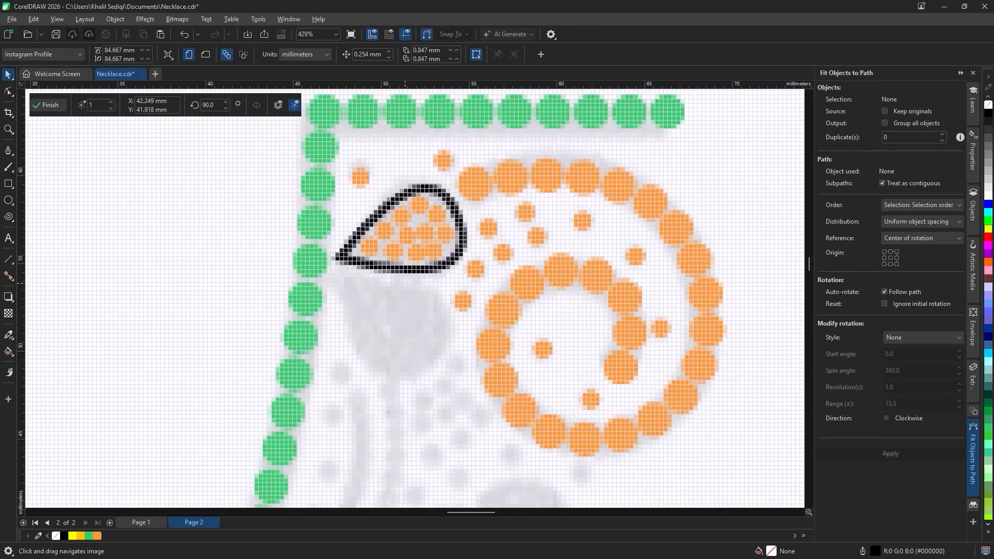
left_click(11, 95)
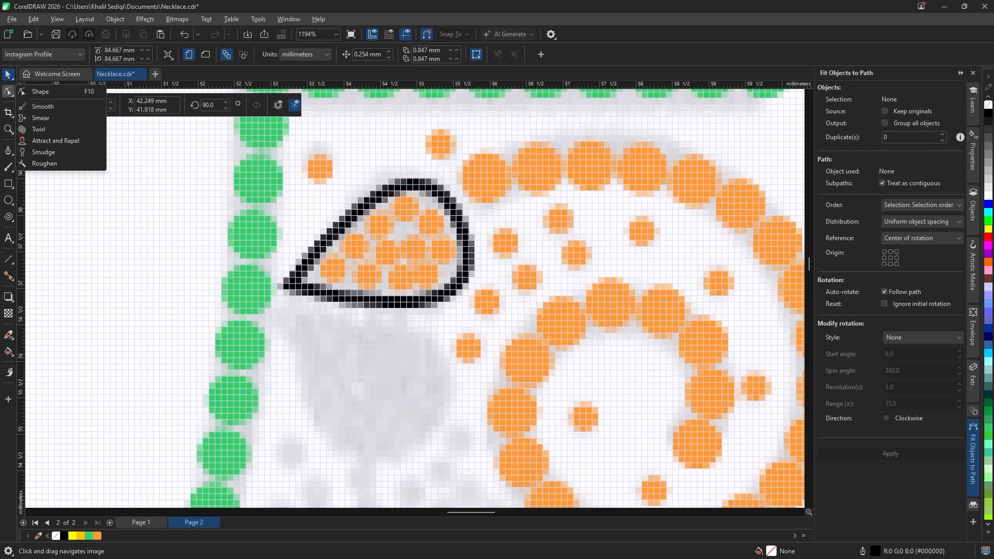
left_click(11, 78)
left_click(37, 75)
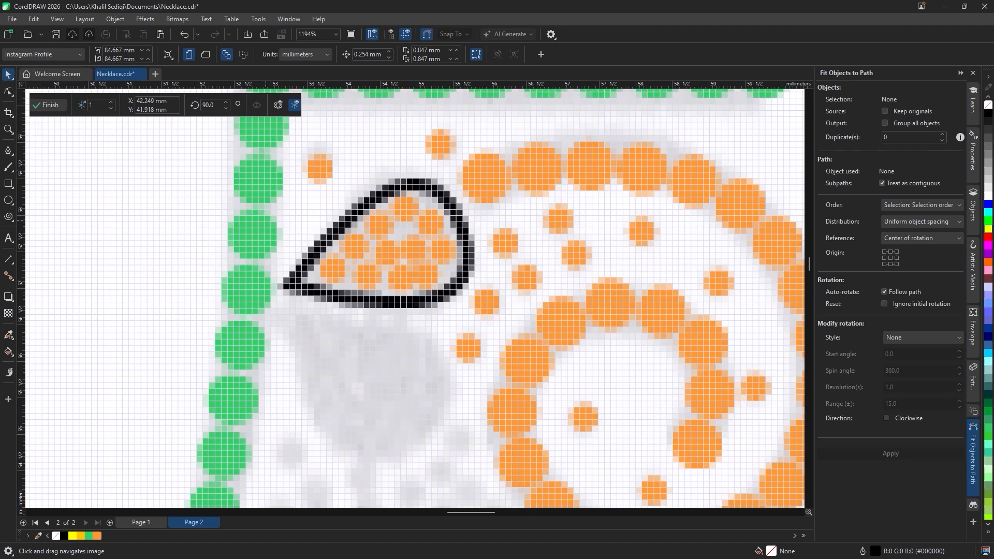
mouse_move(281, 305)
left_mouse_down()
mouse_move(394, 325)
mouse_move(456, 311)
mouse_move(482, 259)
mouse_move(469, 203)
mouse_move(442, 171)
mouse_move(394, 165)
mouse_move(282, 288)
mouse_move(280, 303)
left_mouse_up()
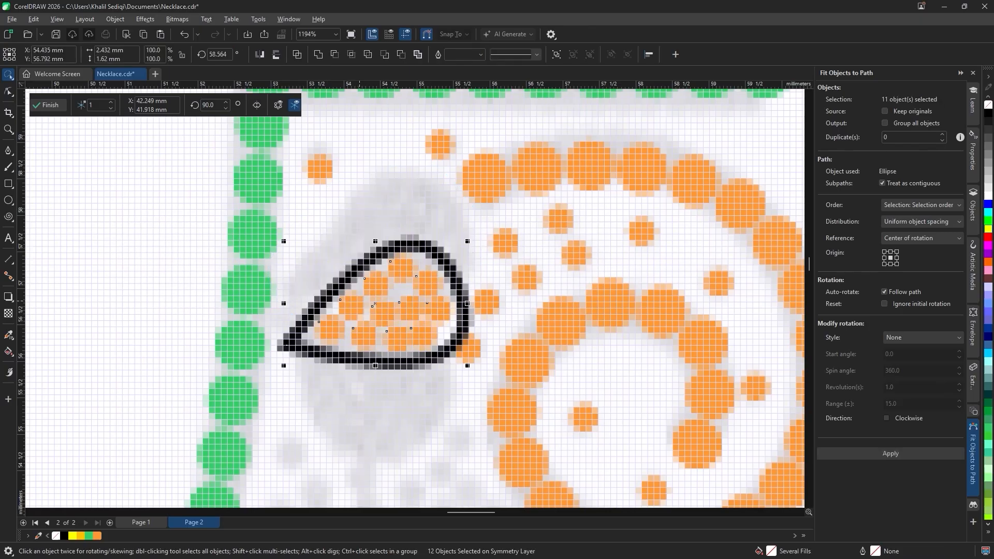
right_click(388, 256)
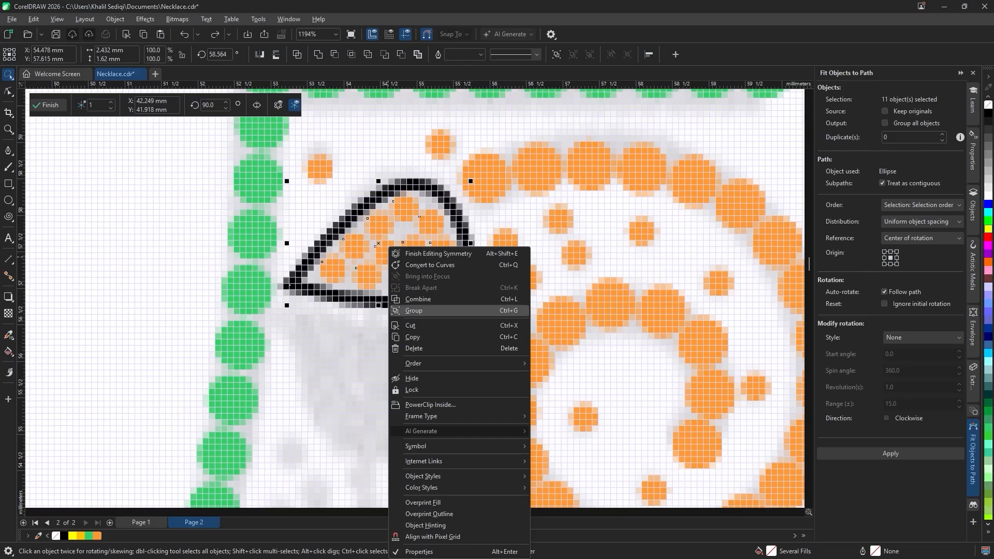
left_click(419, 311)
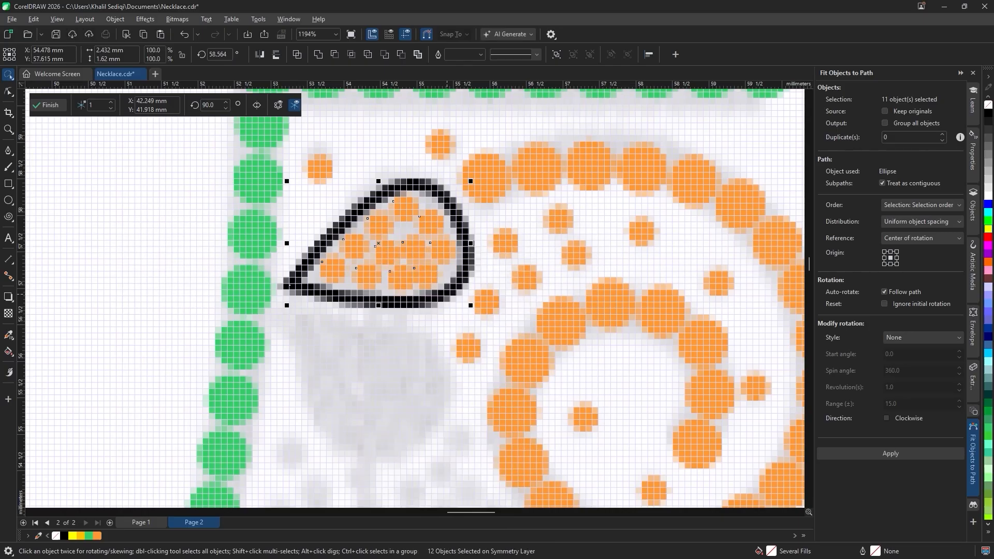
- Duplicate the petal group, rotate the copy to 306.975°, and place it over the lower grey petal
key("ctrl+d")
left_click_drag(506, 136, 467, 265)
scroll(468, 263, "down", 1)
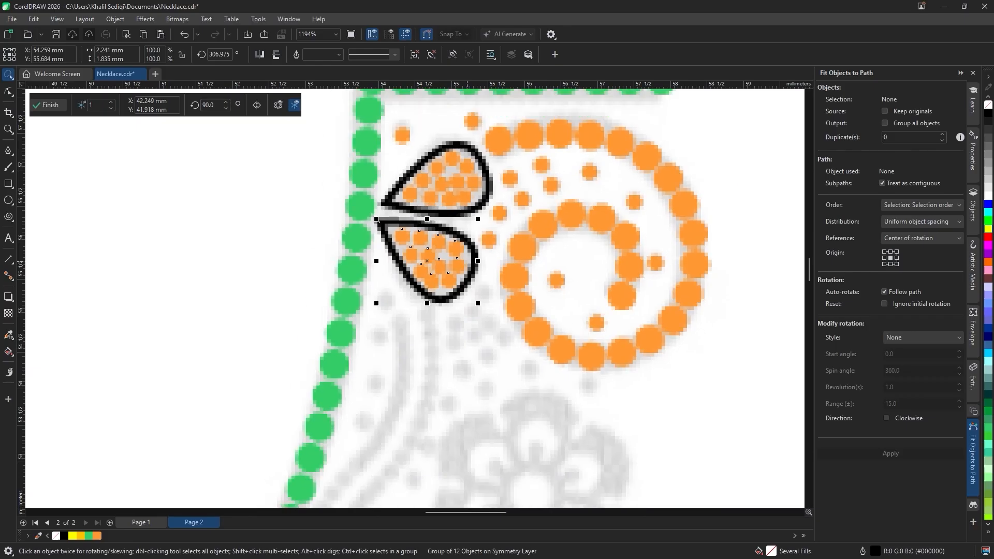
- Trace the grey paisley's outer dotted outline with an open Pen curve about 5.4 × 8.8 mm, ending at the flower's base
left_click_drag(576, 367, 599, 316)
left_click(638, 166)
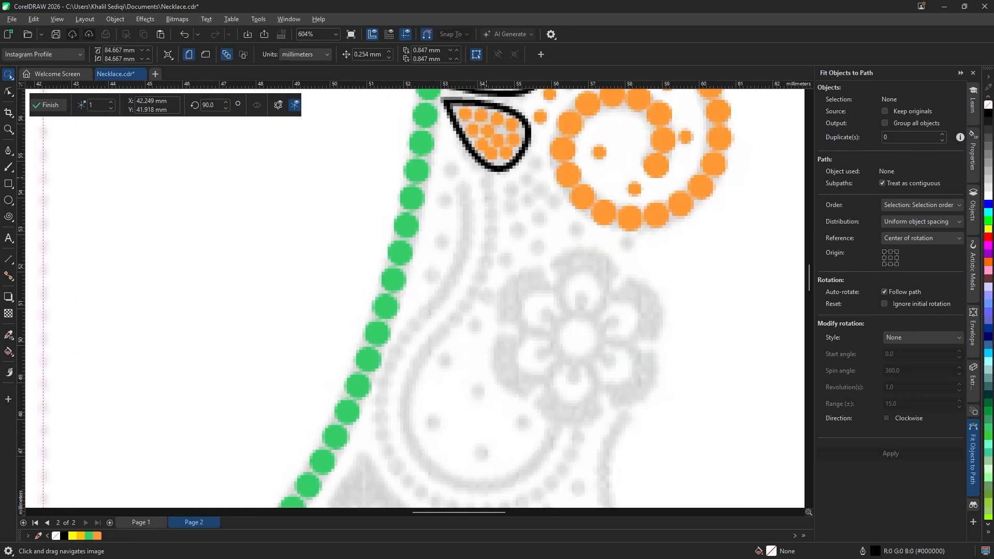
left_click_drag(552, 394, 523, 328)
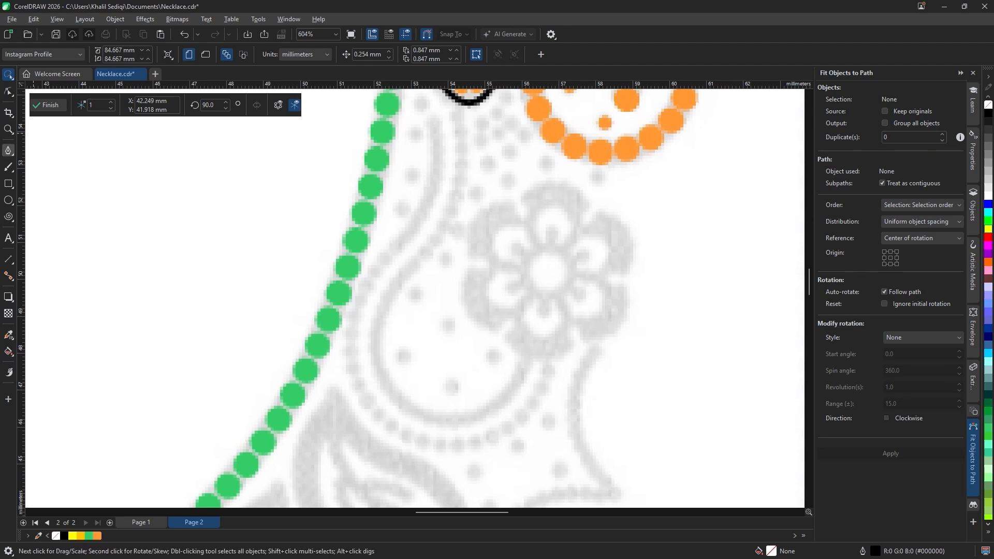
left_click(9, 150)
left_click(434, 117)
left_click_drag(391, 251, 333, 304)
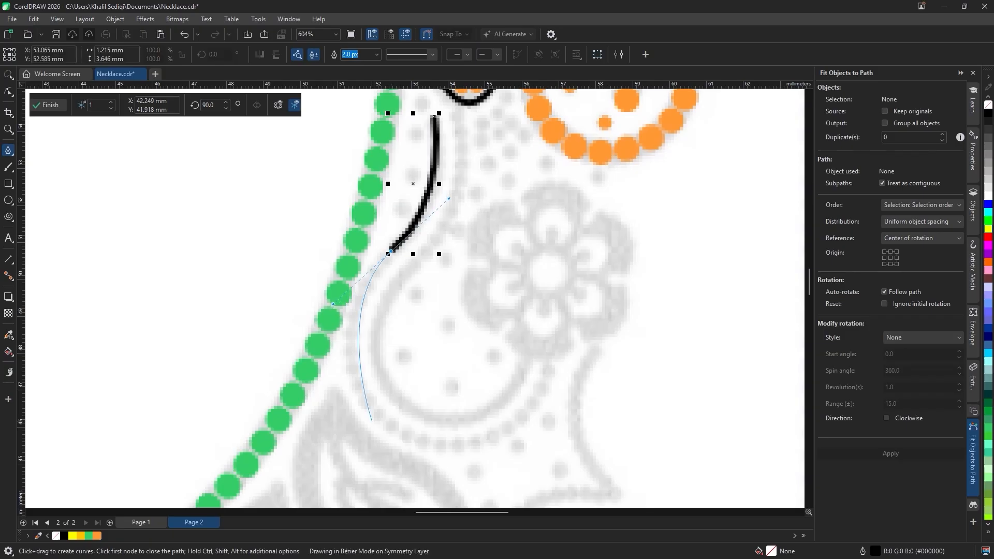
left_click_drag(395, 425, 450, 452)
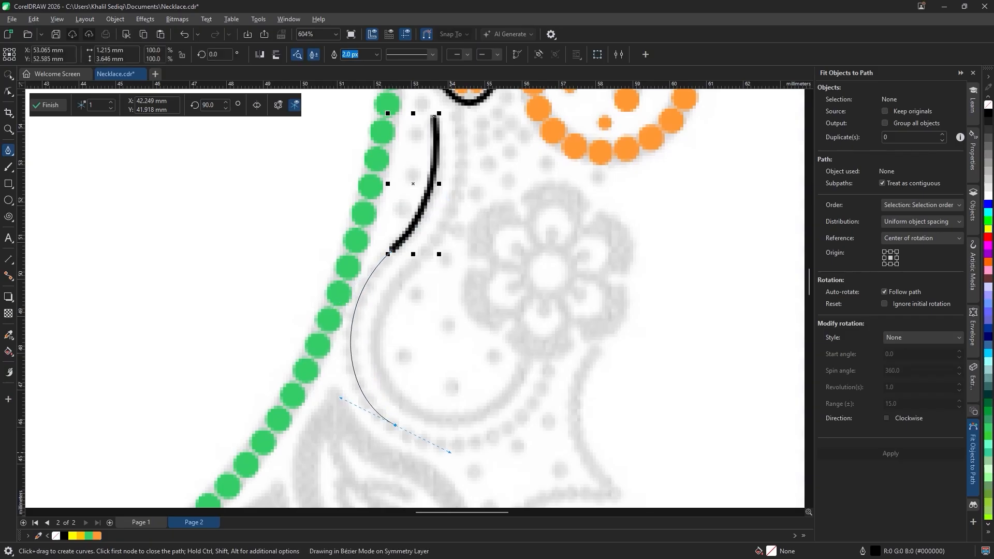
left_click_drag(523, 415, 548, 387)
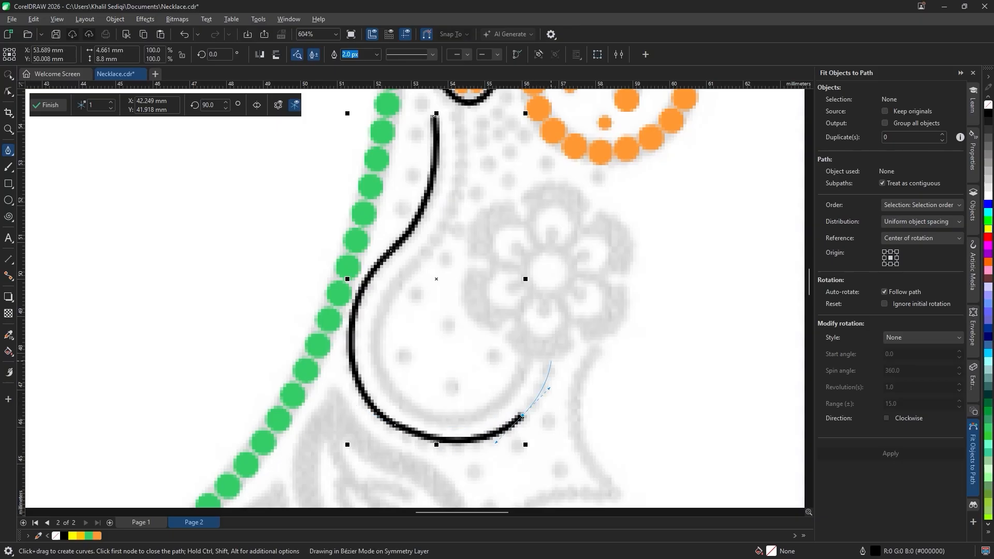
left_click(550, 355)
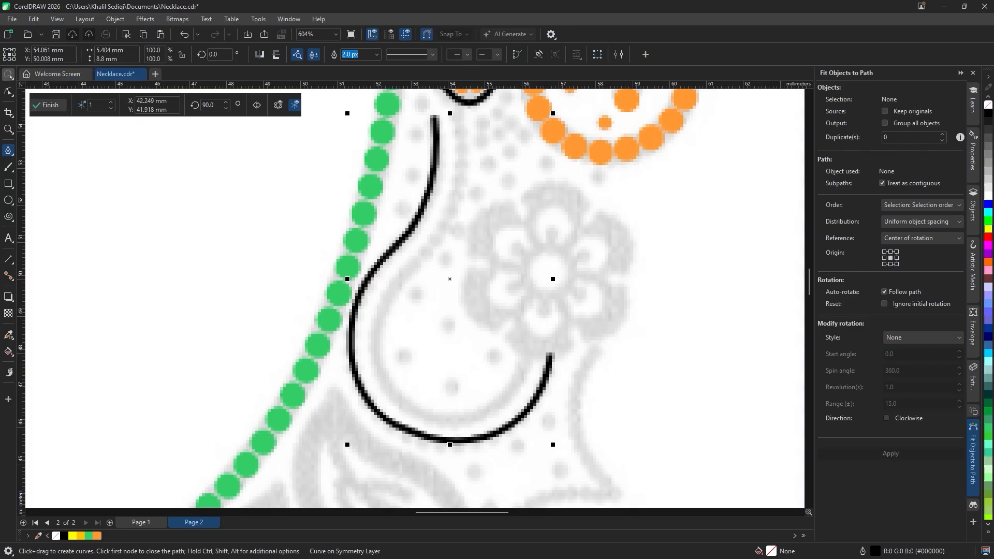
- Set the outline width of the outer paisley curve to Hairline
left_click(8, 75)
left_click(331, 54)
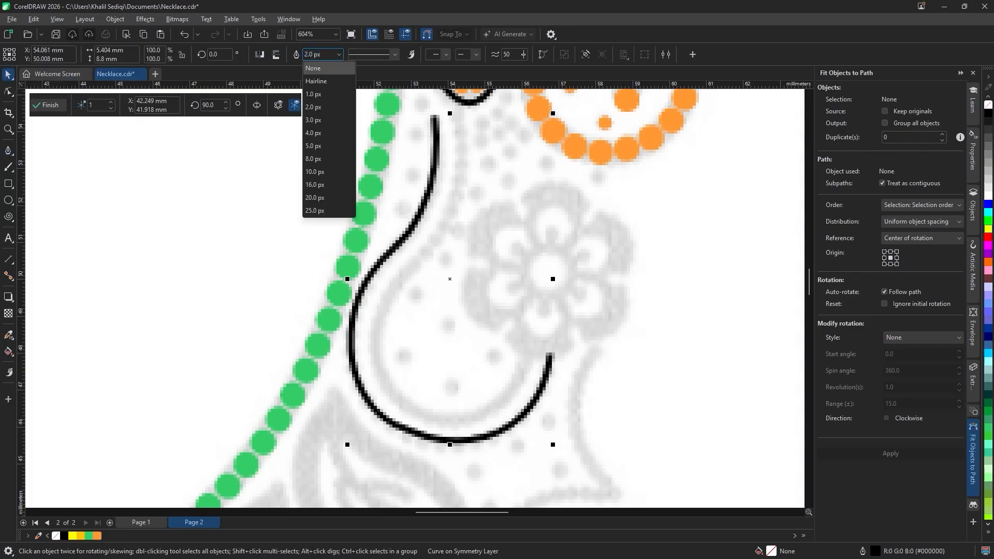
left_click(316, 81)
left_click_drag(630, 206, 497, 239)
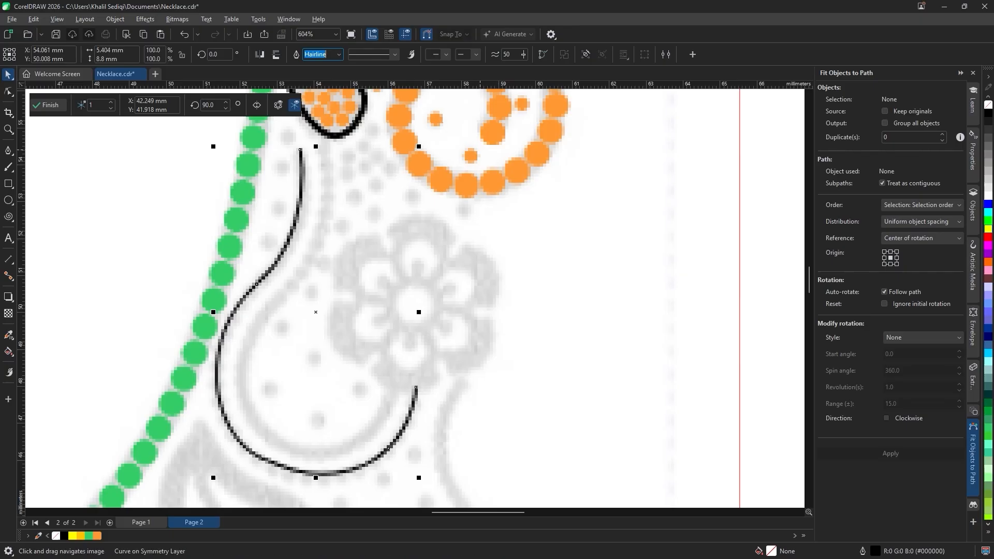
left_click_drag(218, 363, 188, 376)
key("ctrl+z")
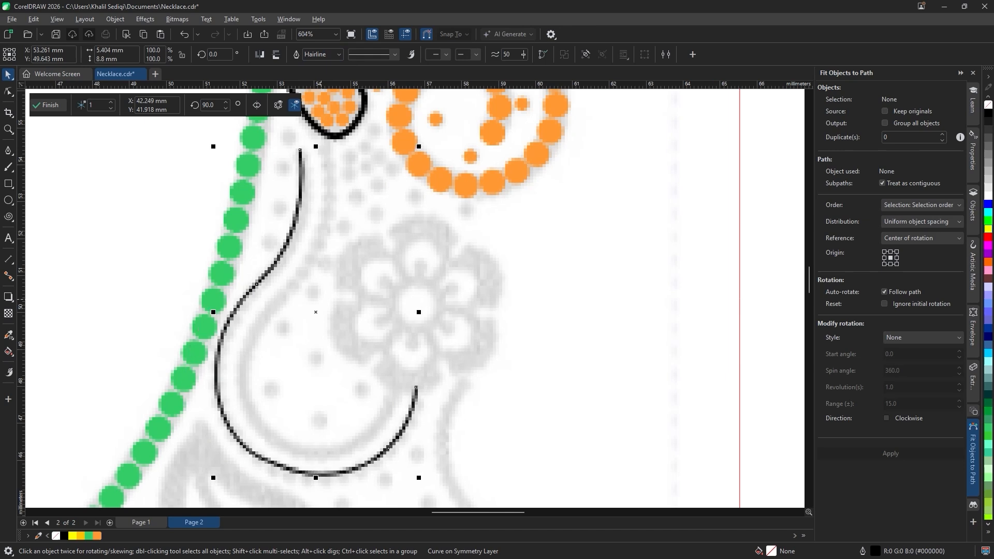
- Place a small orange circle about 0.43 mm wide in the blank area beside the vertical guideline, away from the ornament
left_click(464, 154)
left_click(496, 123)
left_click_drag(495, 122, 732, 187)
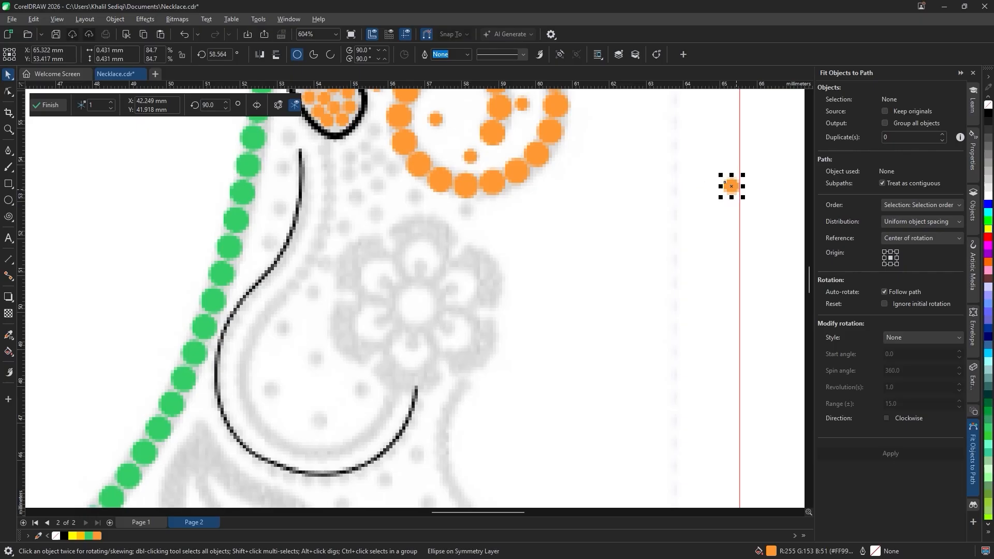
- Open the Step and Repeat settings for the separate orange circle and set the number of copies to 30
left_click(115, 19)
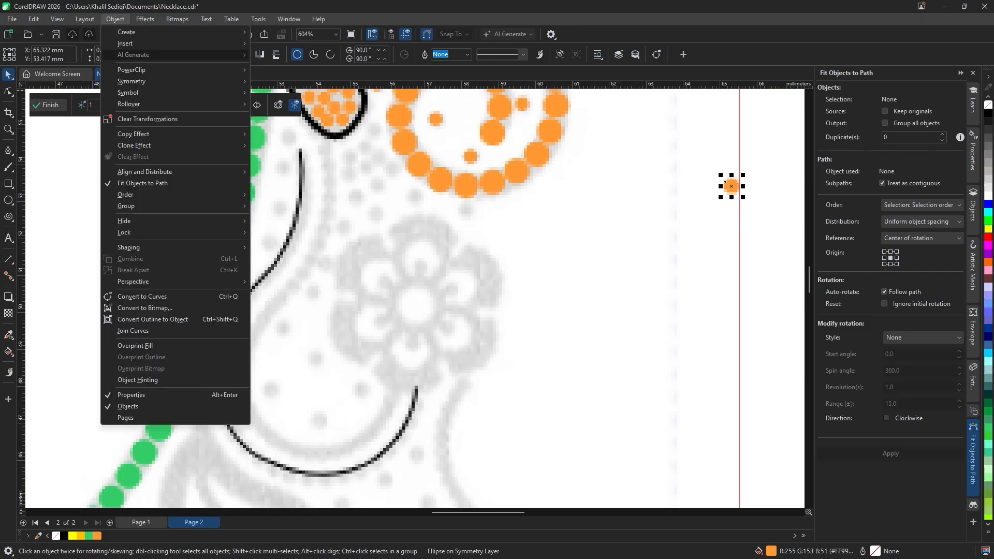
mouse_move(33, 19)
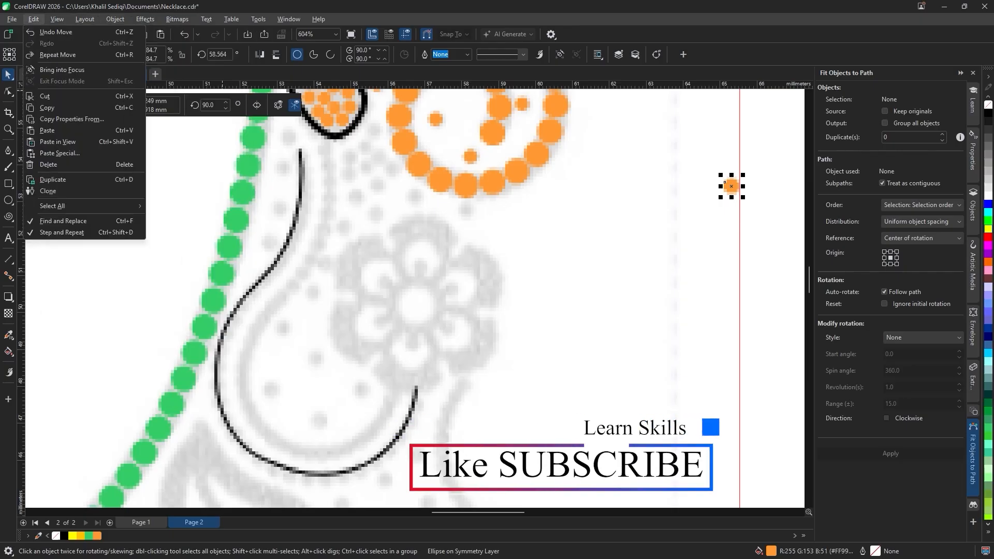
left_click(61, 232)
left_click(33, 19)
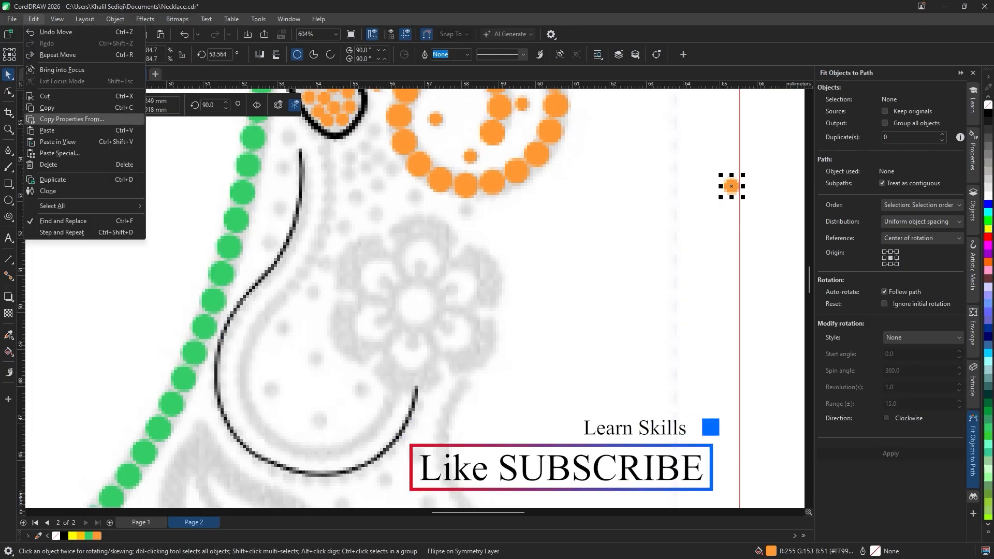
left_click(62, 232)
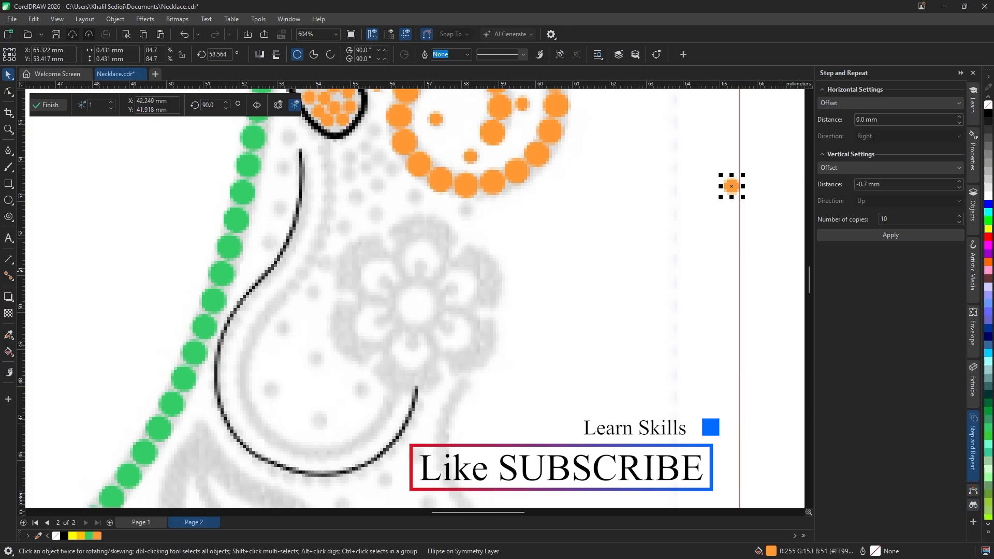
left_click_drag(893, 219, 829, 222)
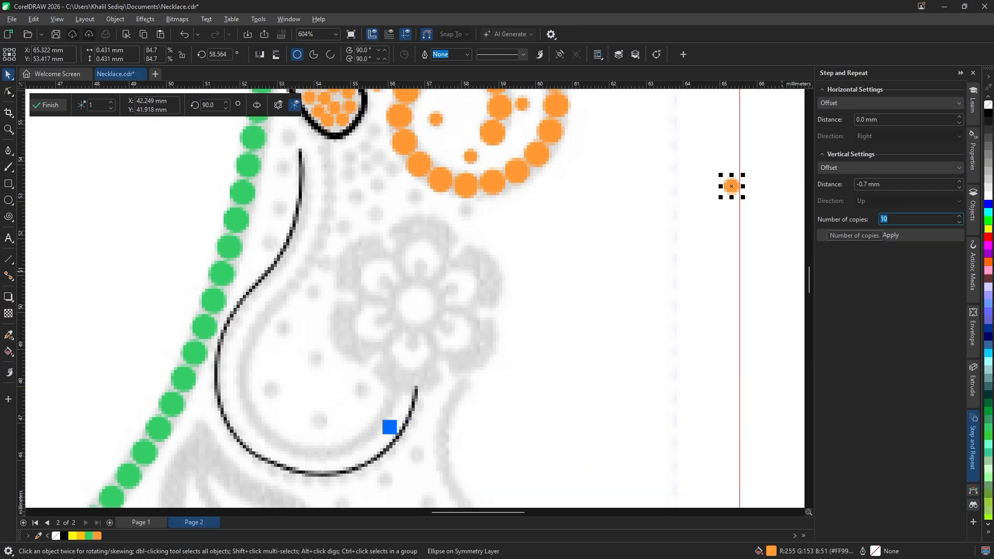
type("30")
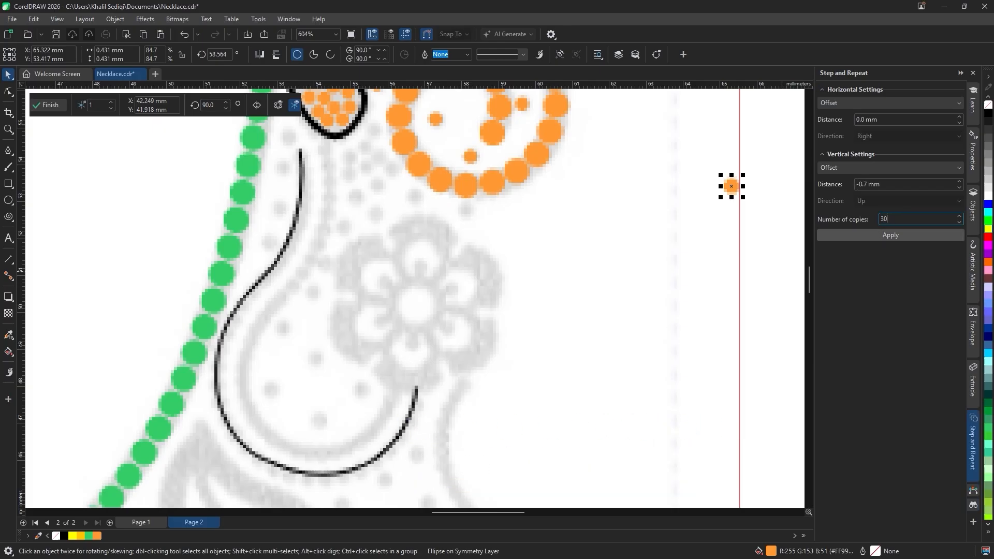
- Try repeating the circle at vertical offsets of -0.7 mm and 0.9 mm, undoing each result
left_click(860, 235)
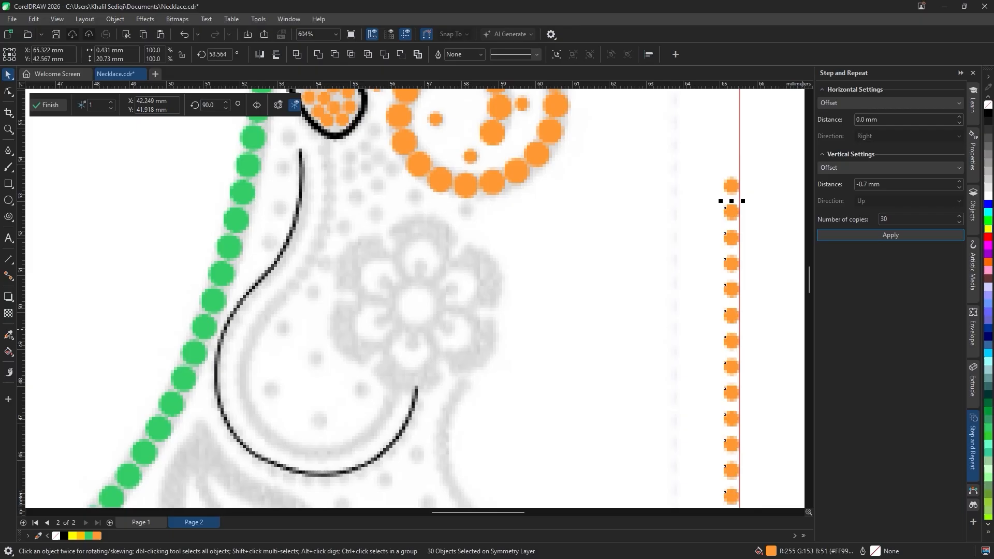
key("ctrl+z")
type("0")
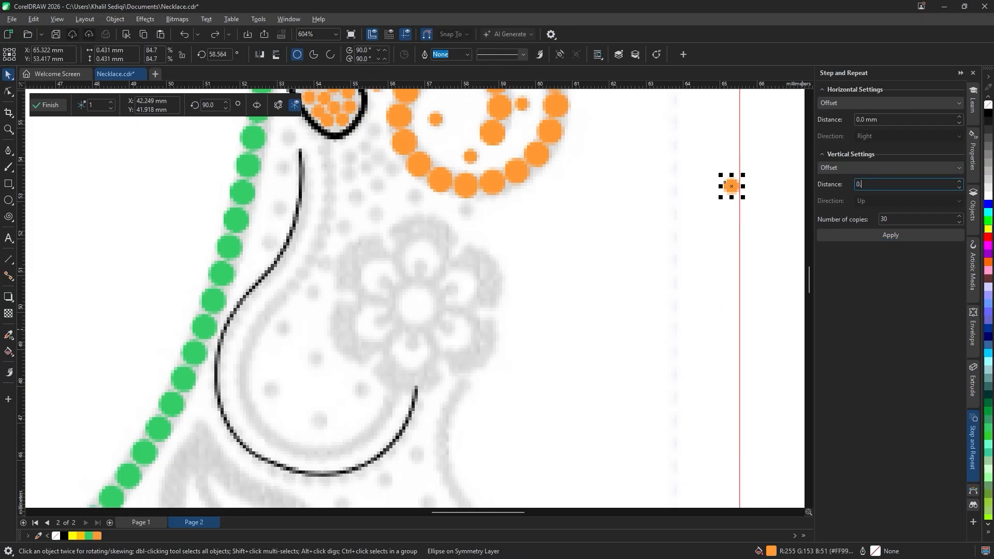
type(".9")
key("Return")
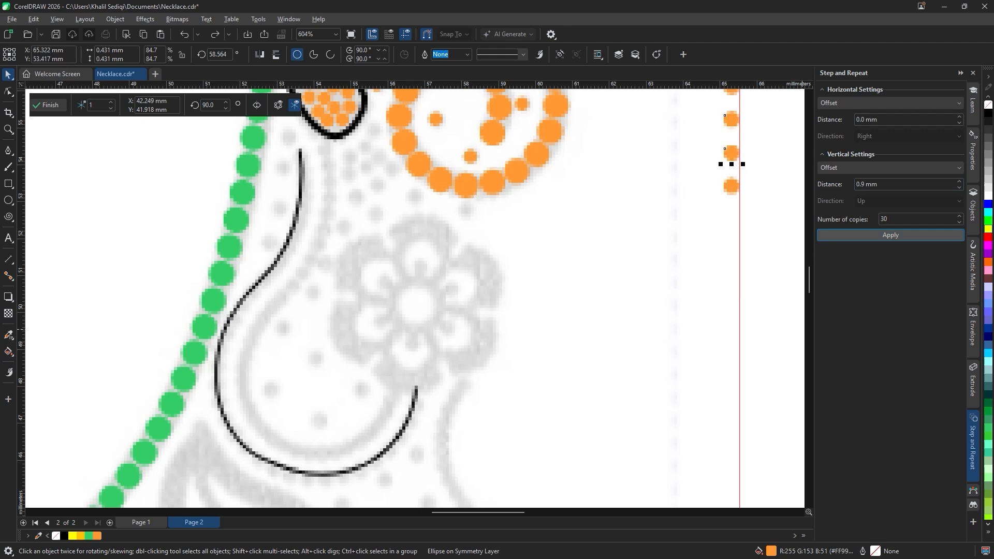
key("ctrl+z")
- Try repeating the circle at vertical offsets of -0.7 mm and -0.4 mm, undoing each result
left_click_drag(884, 184, 787, 191)
type("-")
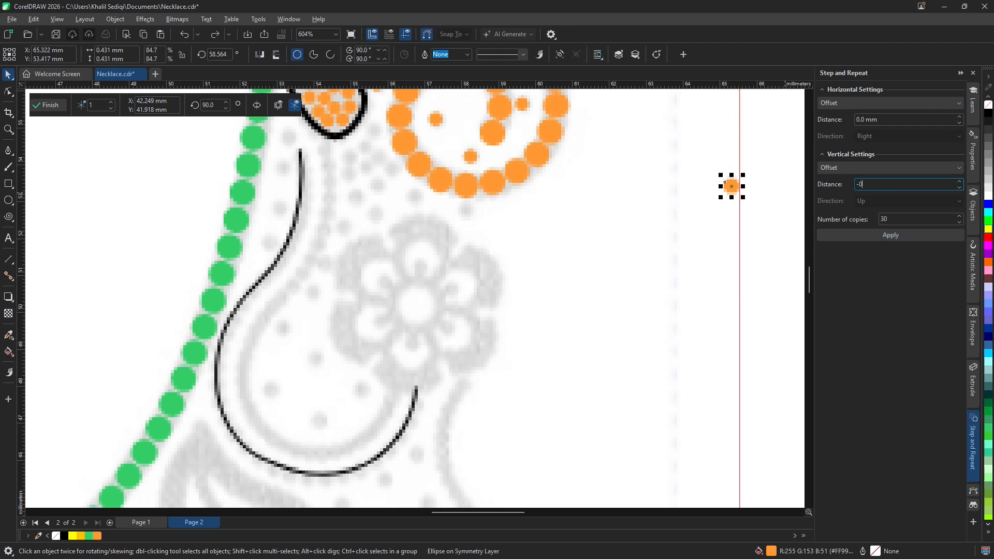
type("0.7")
key("Return")
key("ctrl+z")
left_click_drag(883, 185, 831, 190)
type("-0")
key("Return")
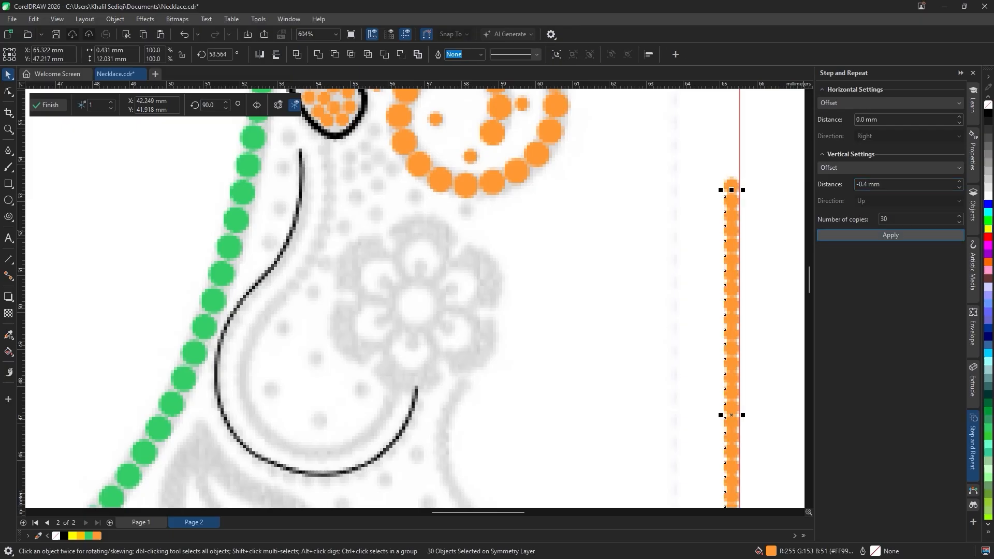
key("ctrl+z")
- Repeat the circle downward as 30 copies with a vertical offset of -0.5 mm
left_click_drag(883, 185, 815, 188)
type("-0.5")
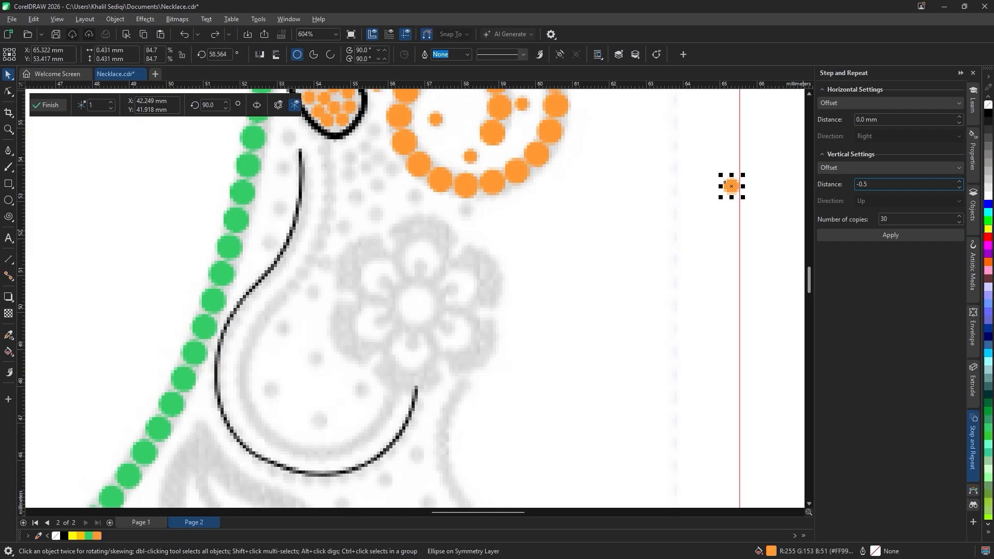
key("Return")
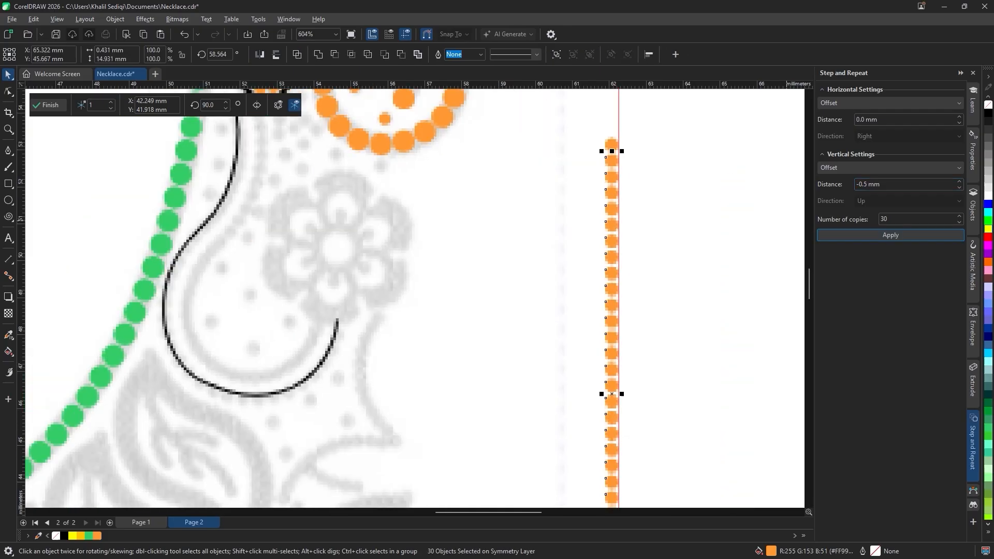
- Fit the 30 orange circle copies to the outer paisley curve with uniform object spacing, and clear the selection
scroll(611, 272, "down", 2)
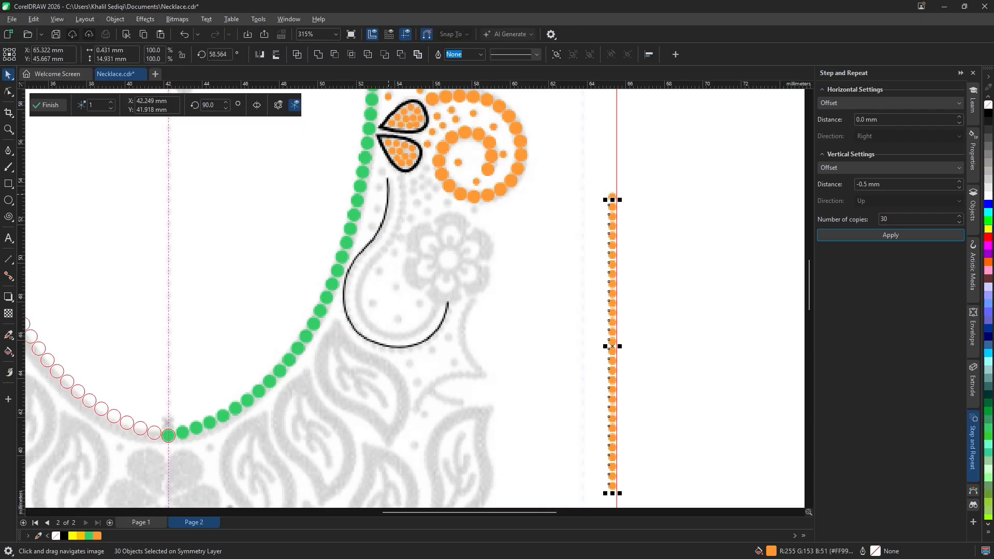
left_click(389, 195, "shift")
left_click(115, 19)
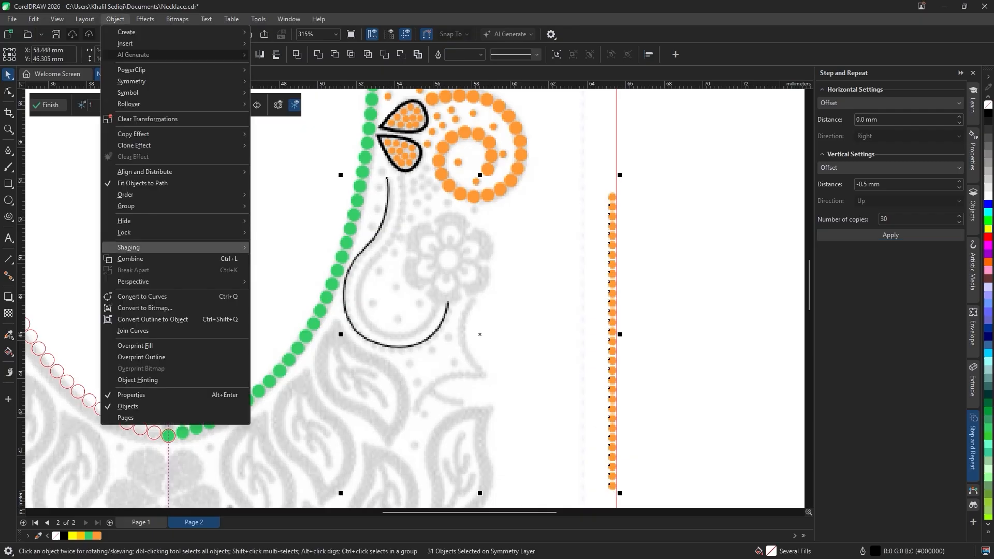
left_click(142, 183)
left_click(115, 20)
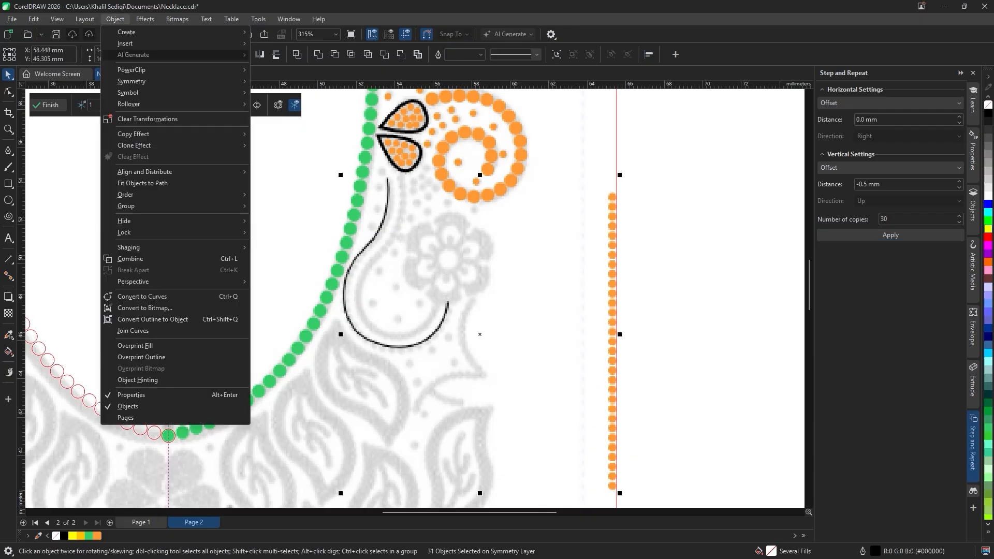
left_click(142, 183)
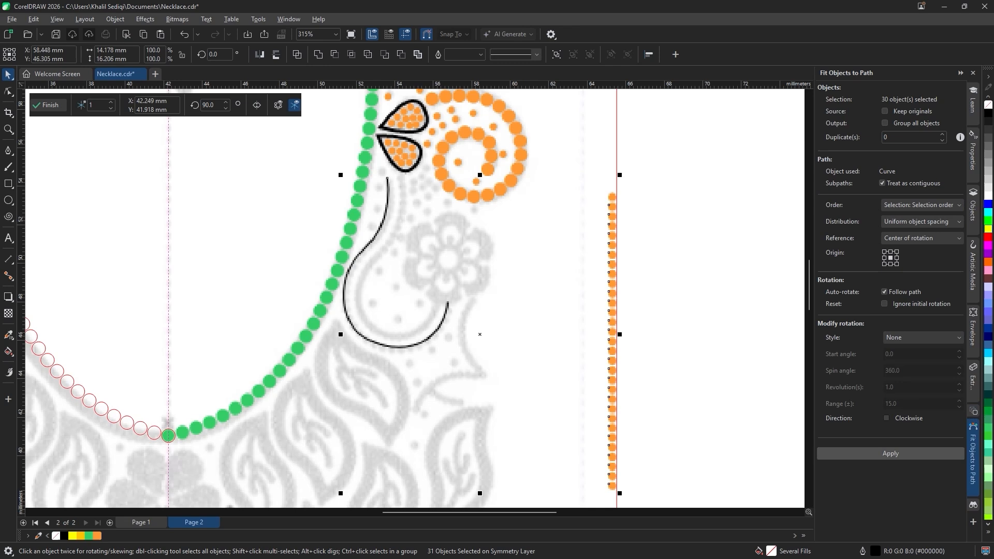
left_click(891, 453)
key("Escape")
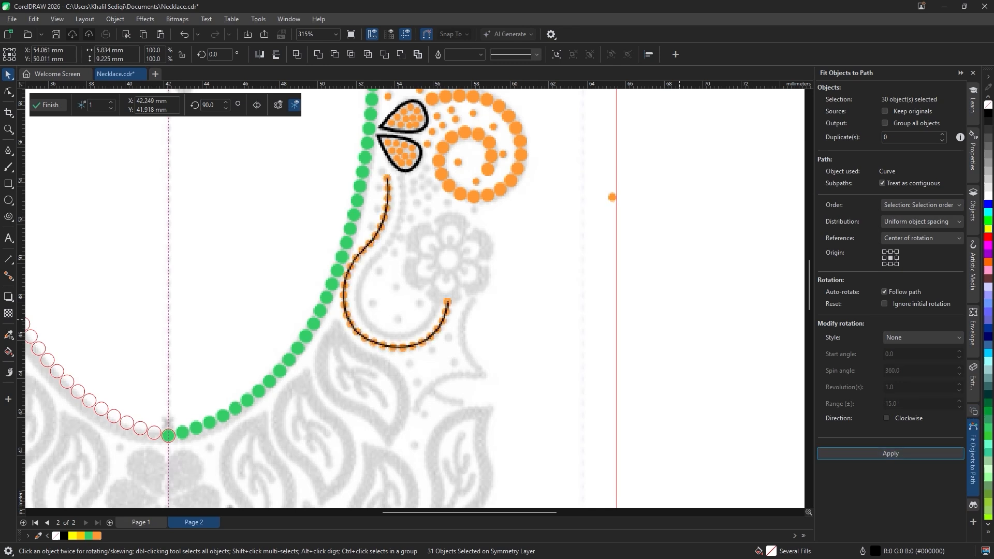
- Delete the black guide curve underneath the orange paisley beads
left_click(448, 302)
key("Tab")
key("Delete")
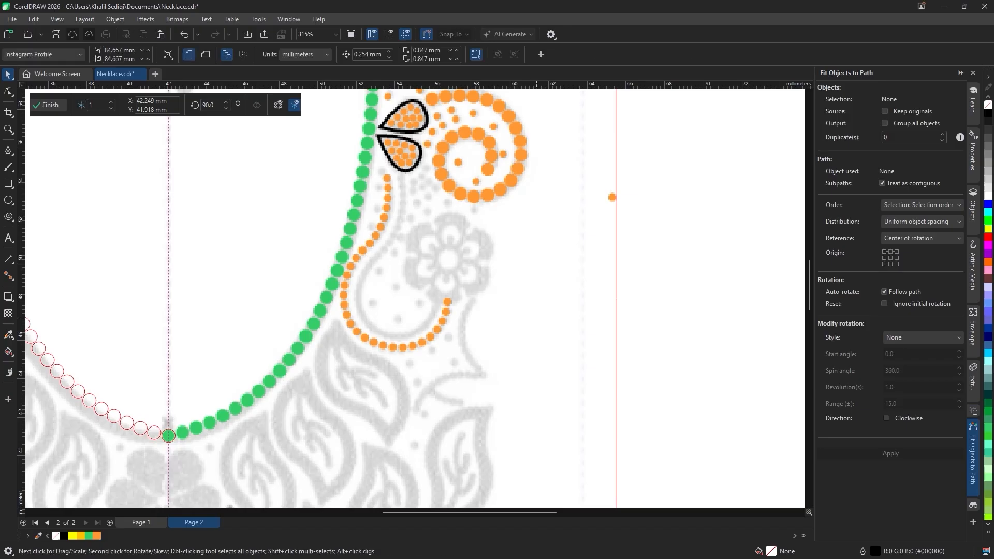
- Trace the paisley's inner grey outline with an open Pen curve about 4.2 × 8.5 mm and nudge its lower node sideways
left_click_drag(538, 316, 587, 342)
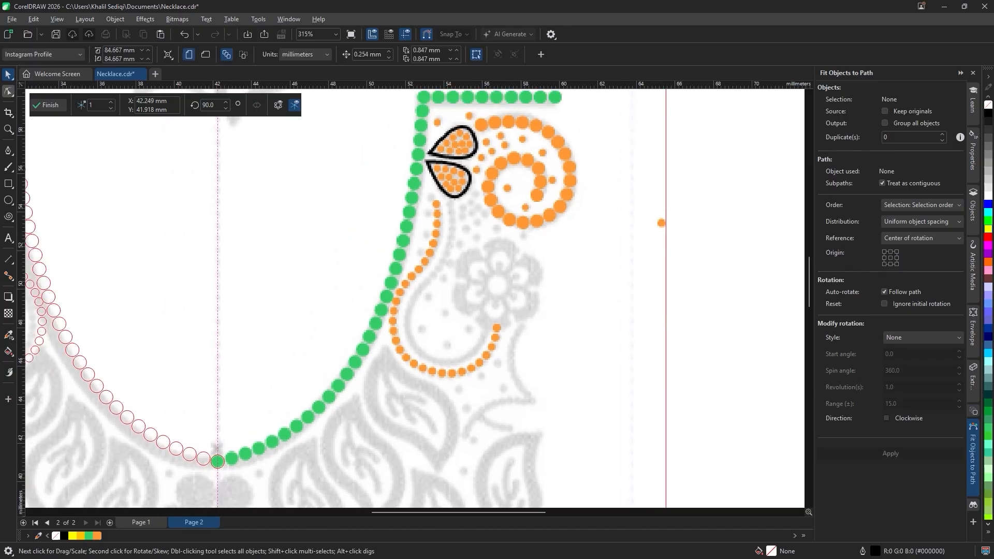
scroll(428, 241, "up", 2)
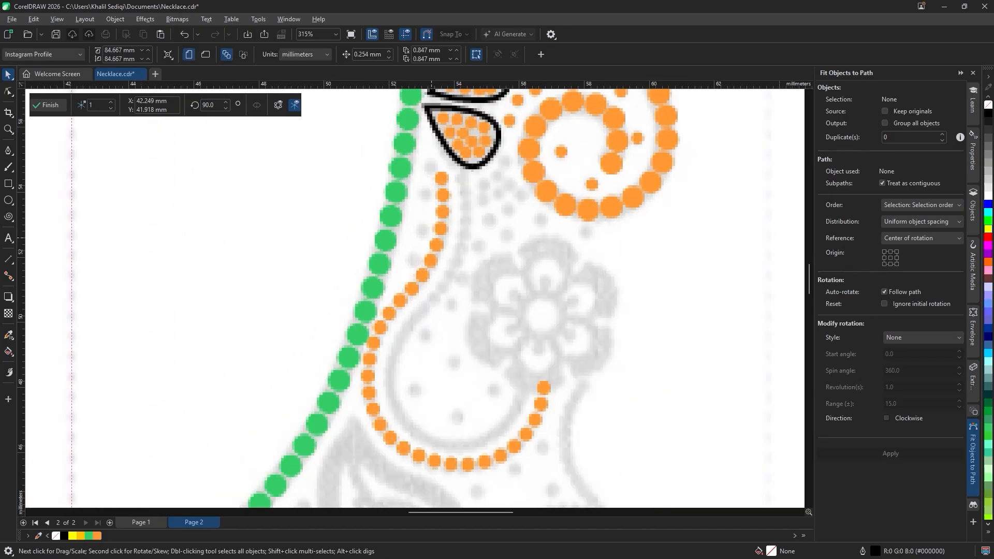
left_click(8, 150)
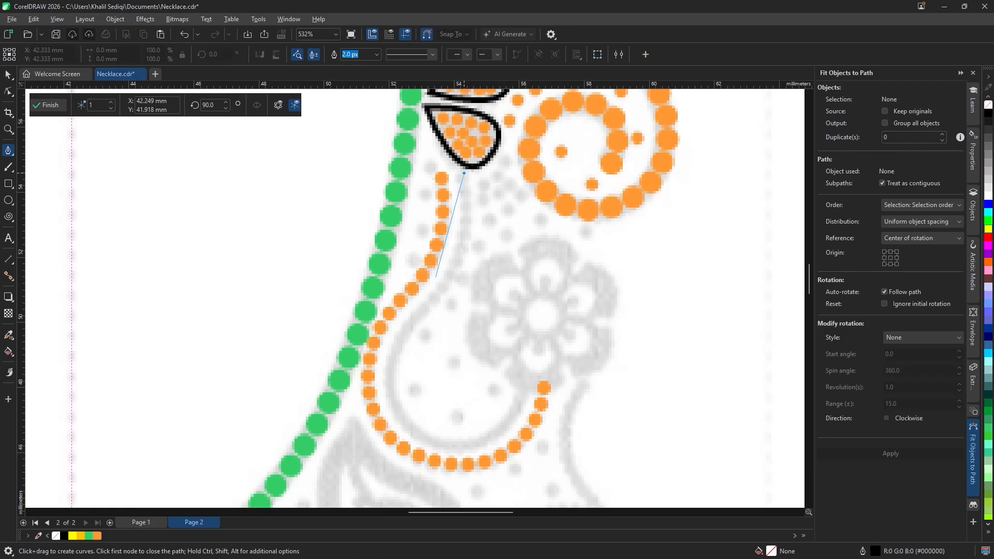
left_click_drag(419, 315, 353, 374)
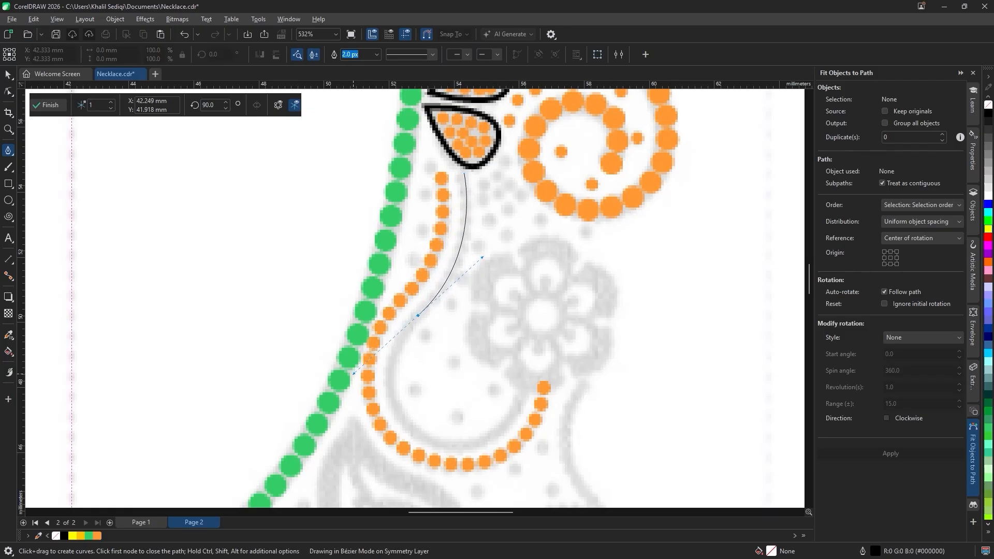
left_click_drag(468, 445, 526, 424)
left_click(526, 383)
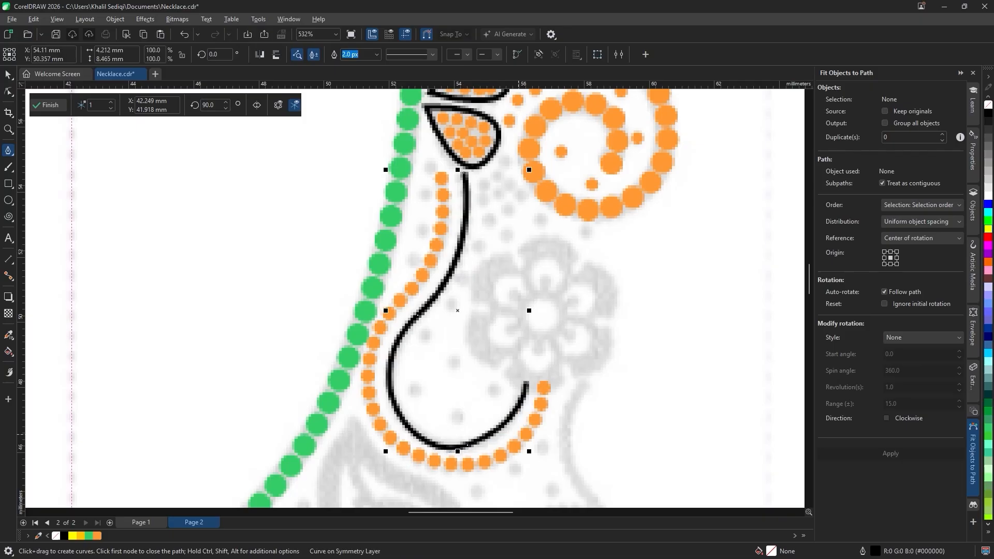
left_click(9, 92)
left_click_drag(467, 445, 472, 444)
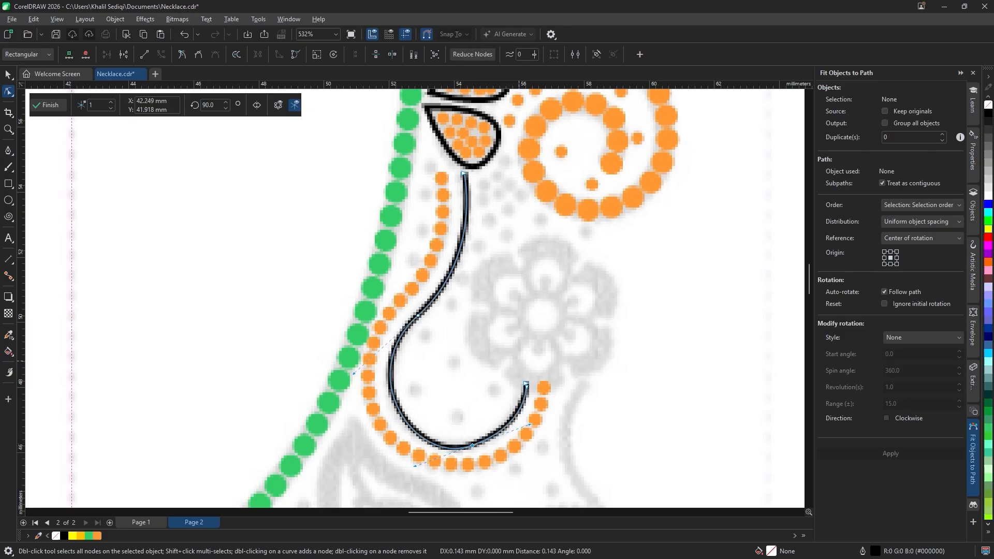
- Select the inner paisley curve and give it a thinner outline
left_click(9, 75)
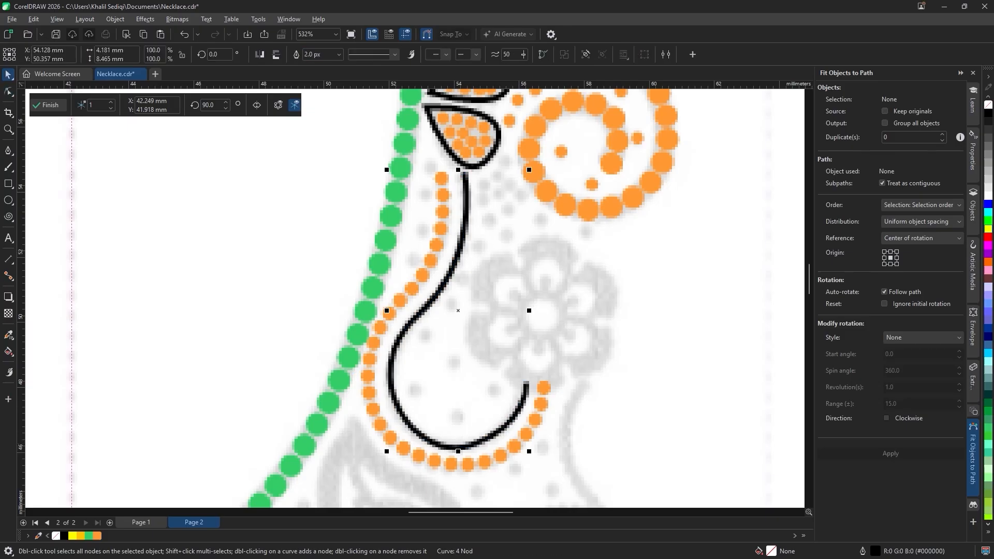
left_click(340, 54)
left_click(322, 81)
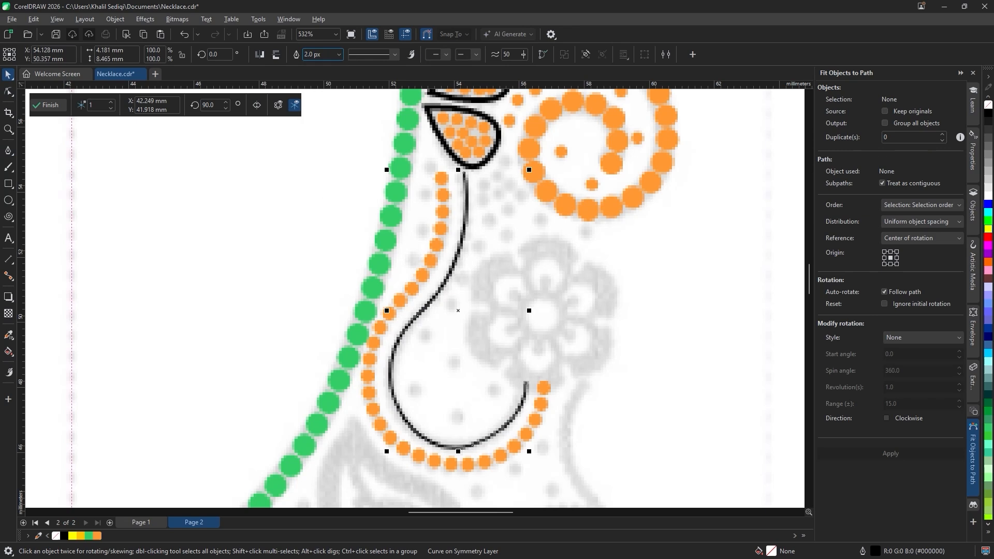
- Select the spare orange circle beside the vertical guideline and bring up the Step and Repeat settings
scroll(414, 295, "right", 5)
left_click(550, 130)
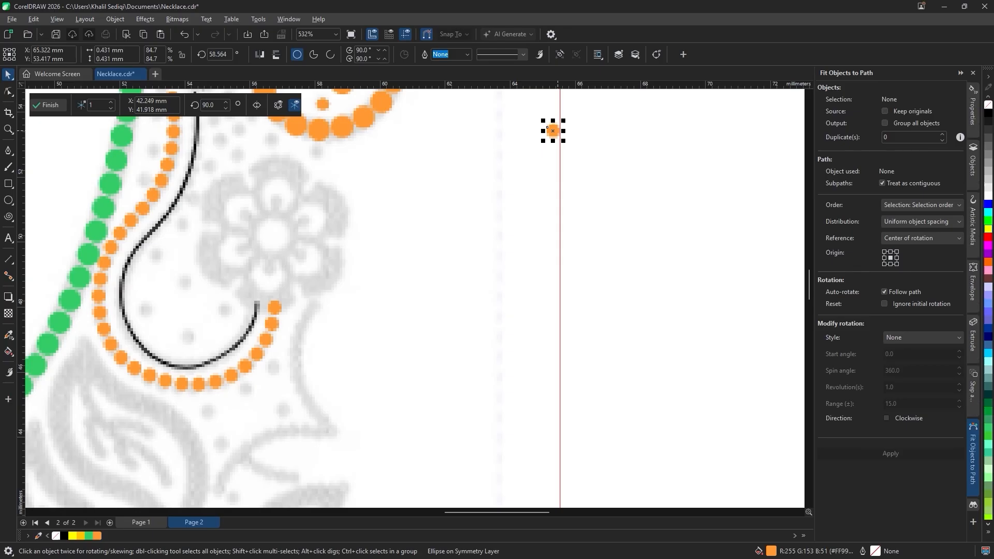
left_click(973, 111)
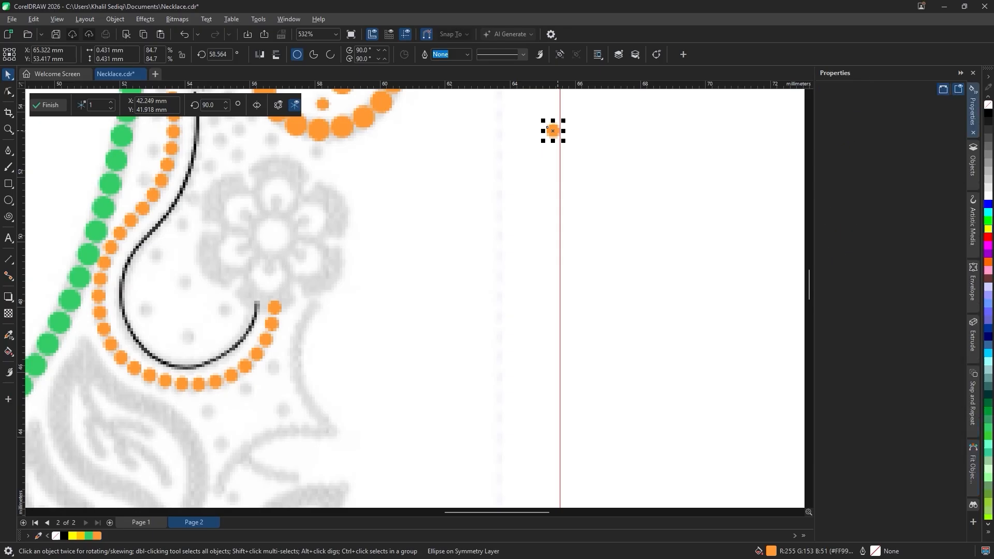
left_click(973, 133)
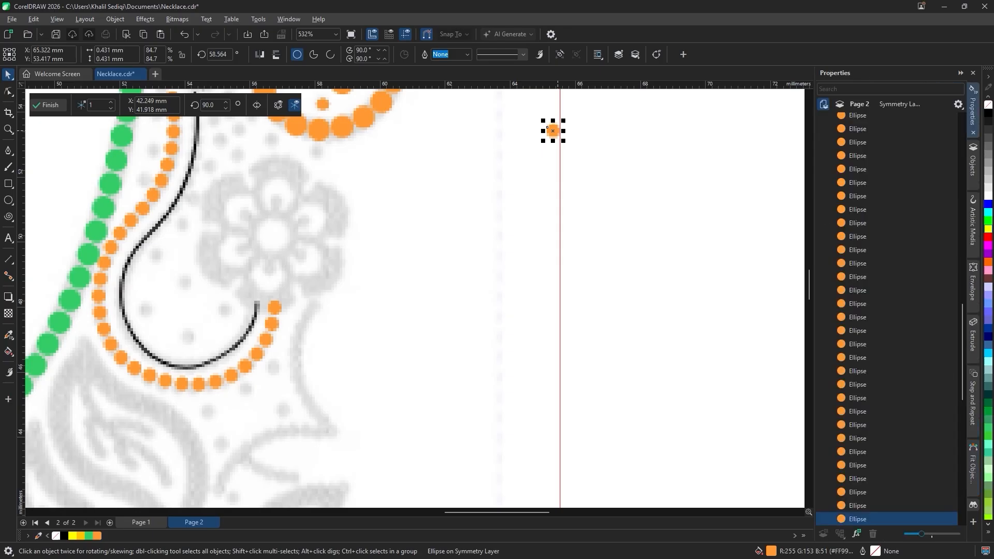
left_click(973, 124)
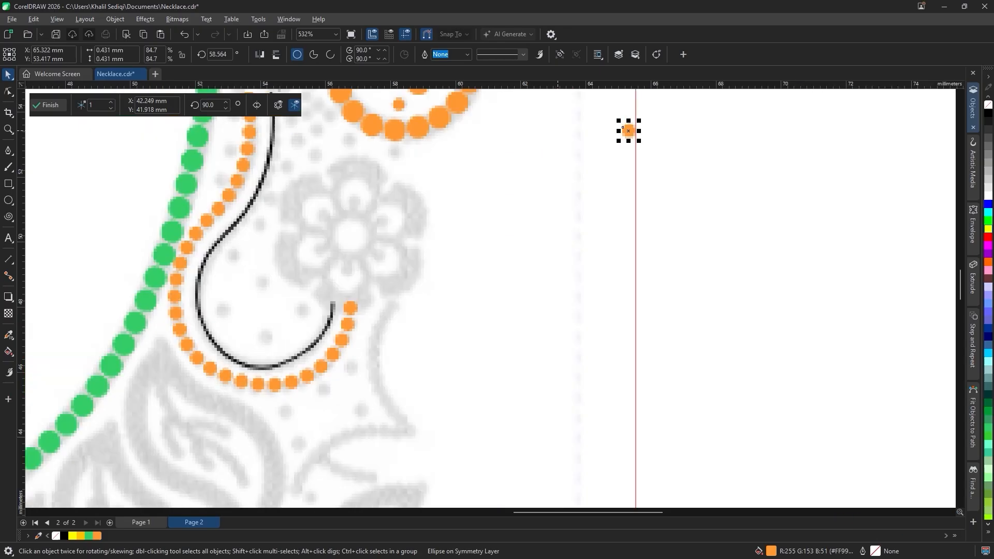
left_click(974, 108)
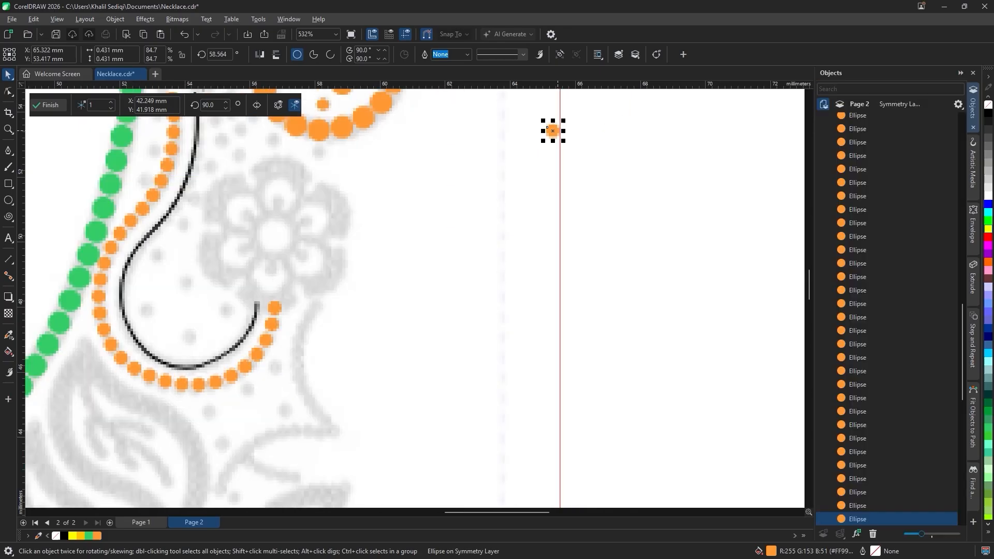
left_click(973, 165)
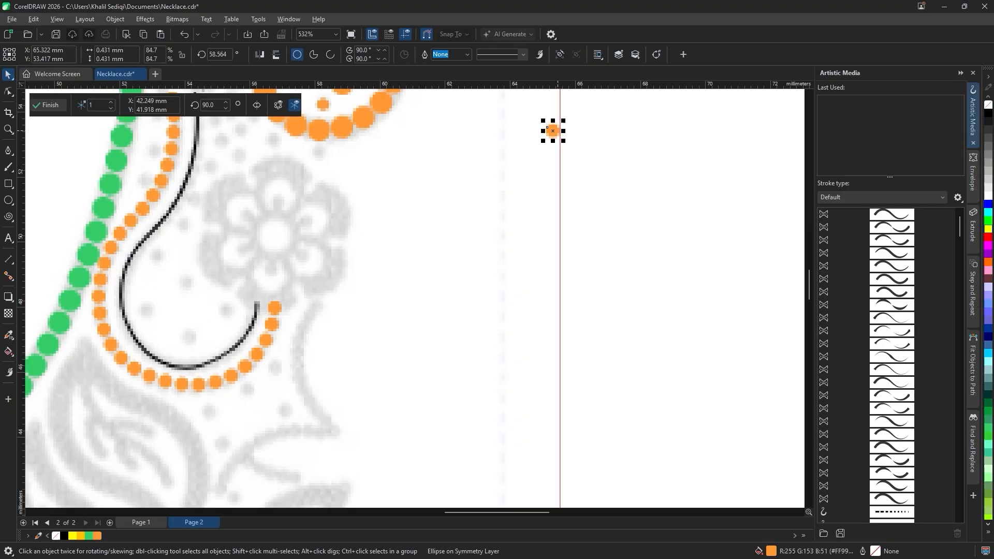
key("ctrl+F7")
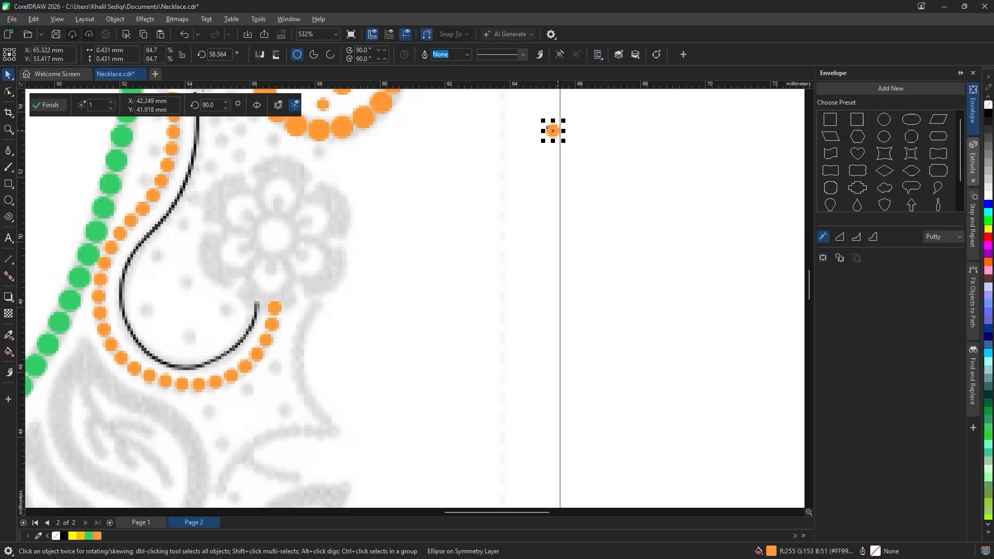
left_click(973, 128)
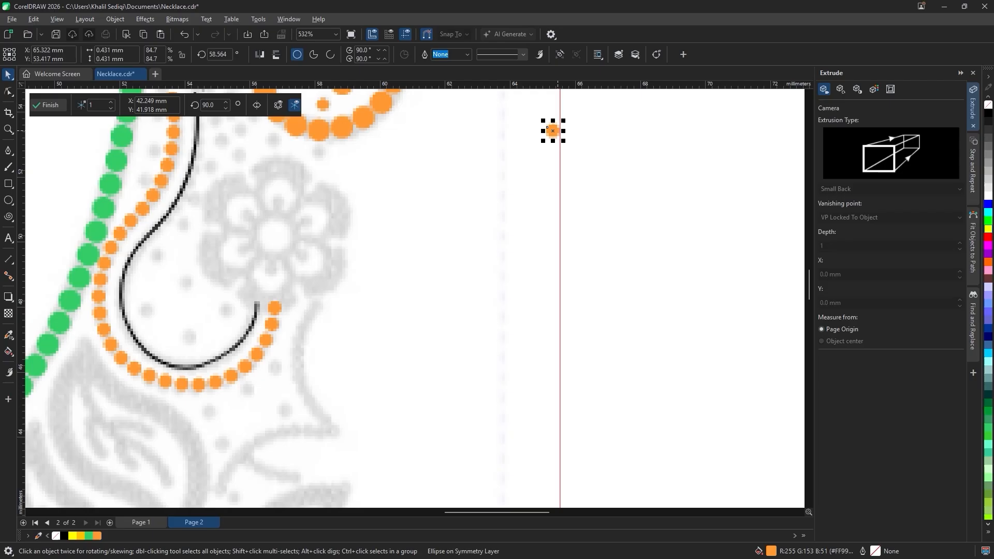
left_click(973, 125)
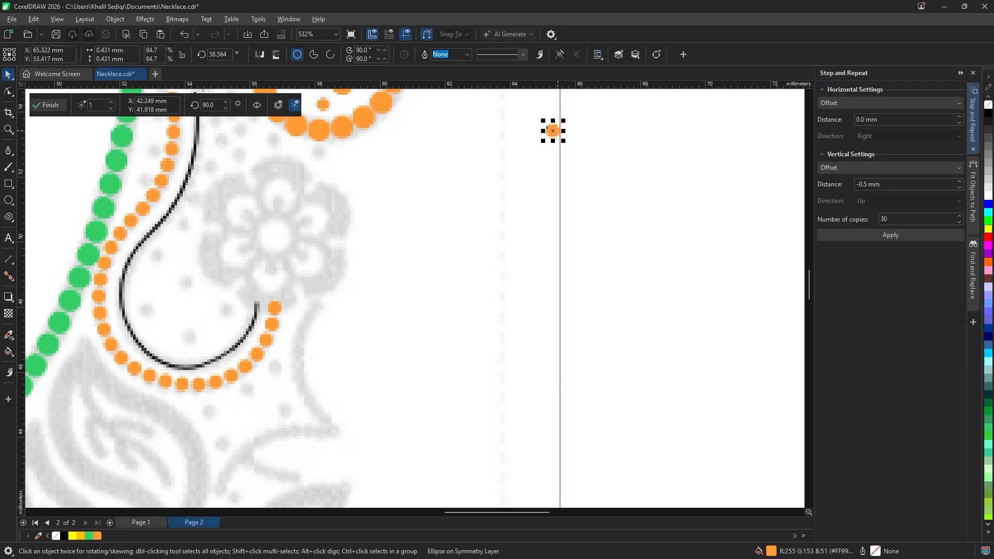
left_click(974, 130)
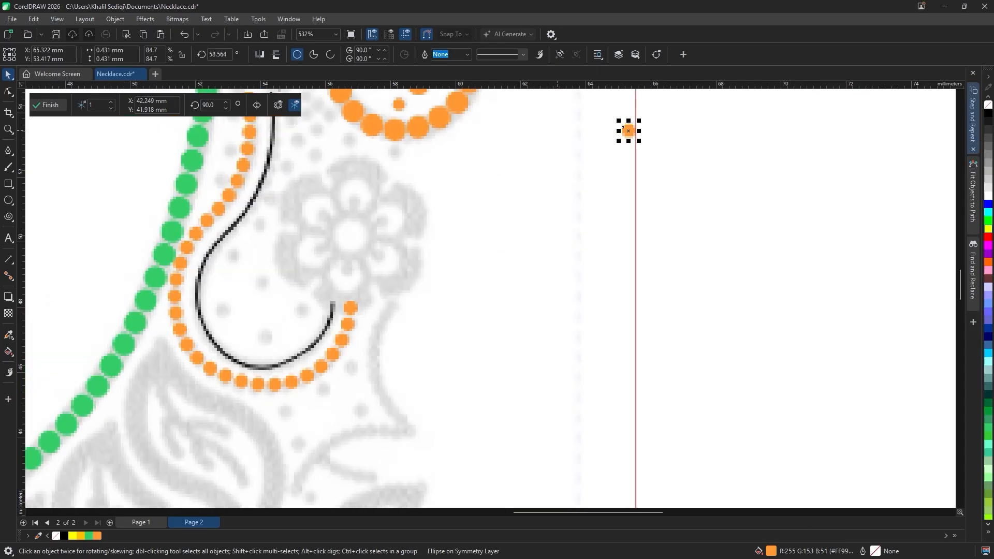
left_click(974, 130)
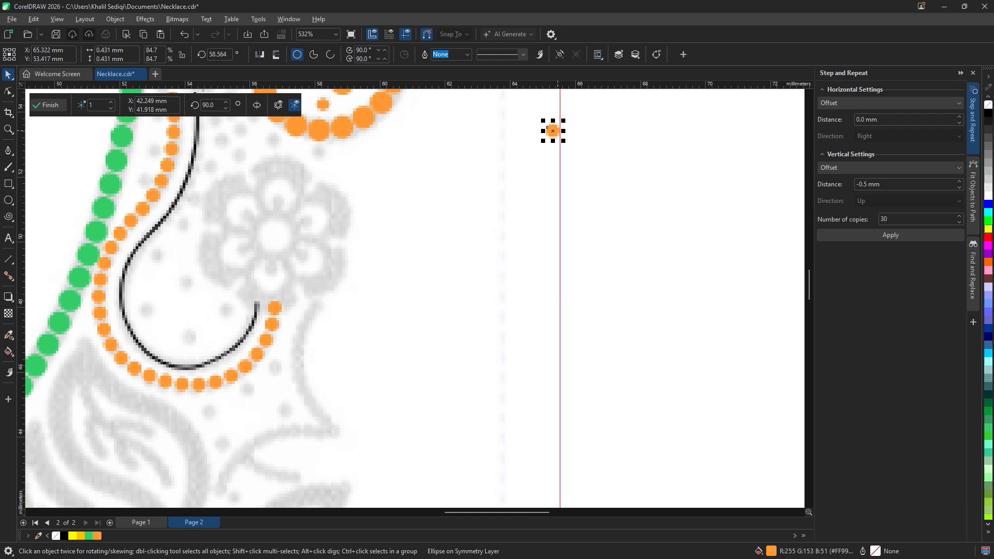
- Undo a trial repeat of 30 circle copies and shrink the orange circle to about 0.33 mm
left_click(890, 235)
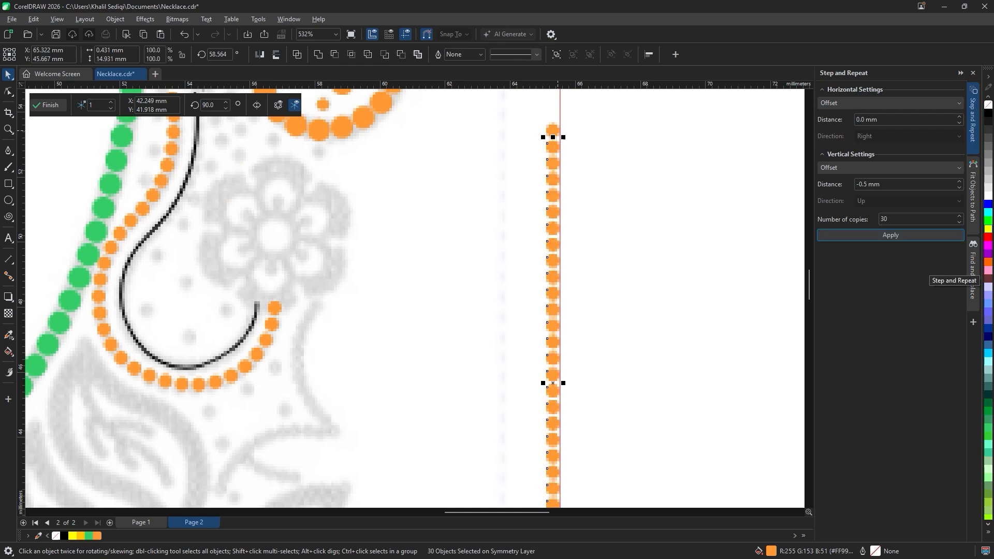
key("ctrl+z")
scroll(548, 129, "up", 3)
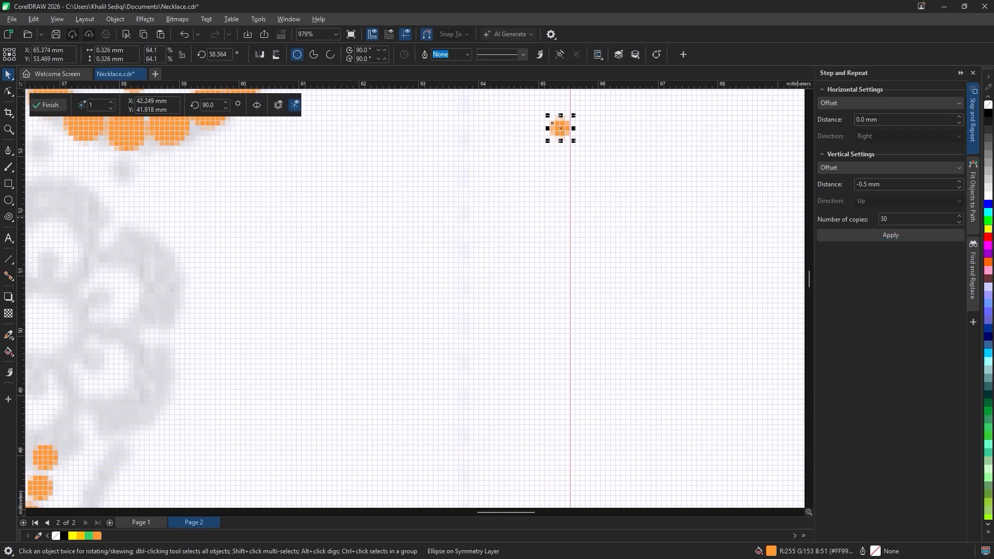
- Try repeating the small orange circle downward as 30 copies with vertical offsets of -0.5 mm and -0.3 mm
left_click(890, 235)
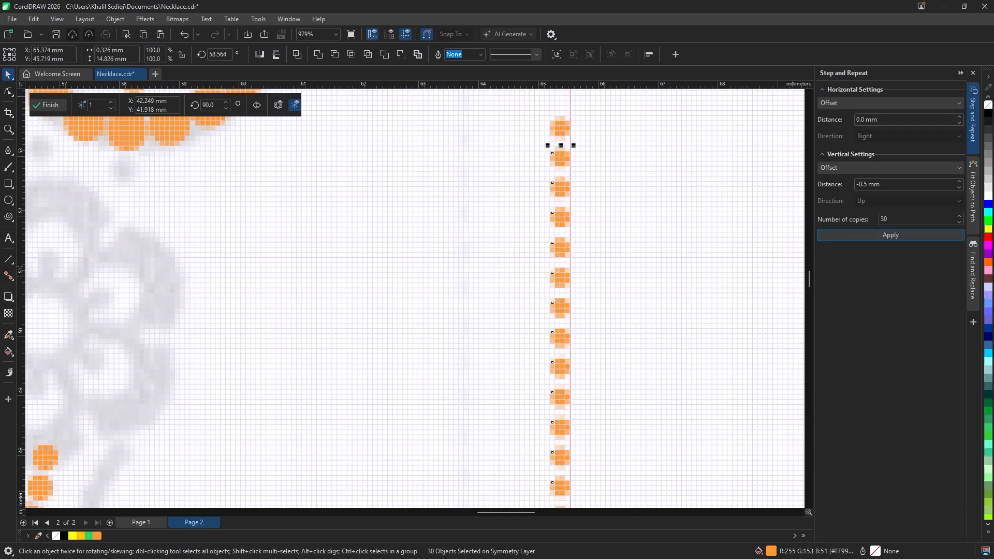
key("ctrl+z")
type("-0.3")
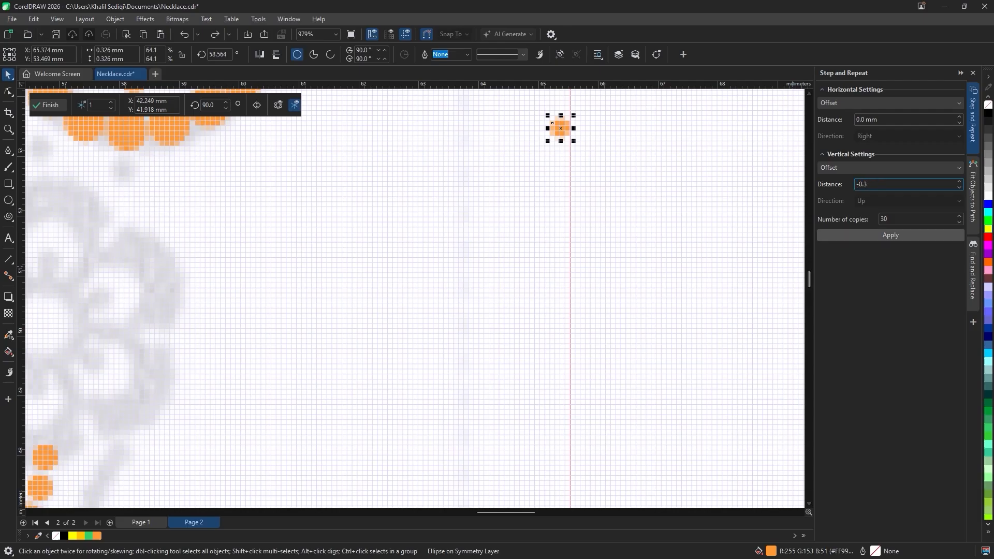
left_click(890, 235)
key("ctrl+z")
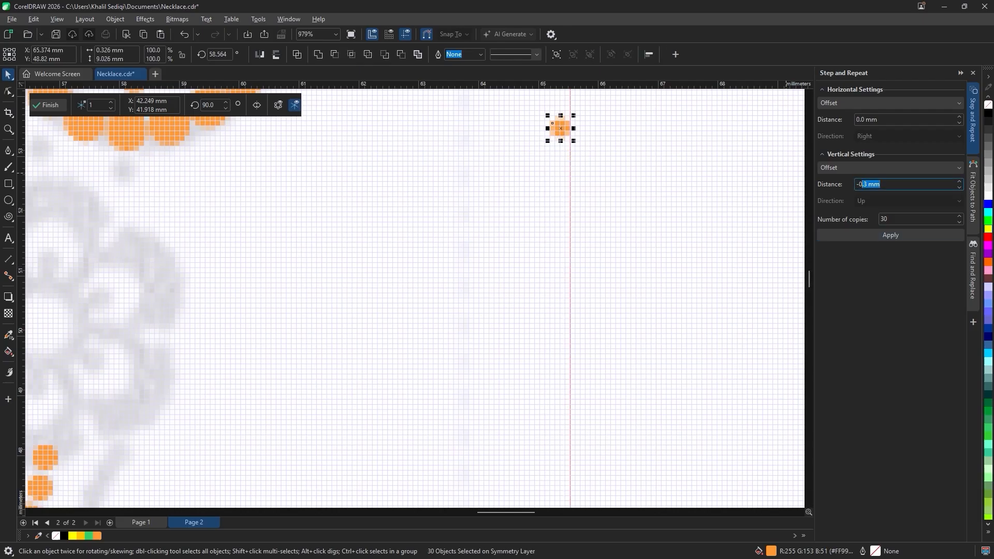
- Repeat the small orange circle downward as 30 copies with a vertical offset of -0.4 mm
type("-0.4")
key("Return")
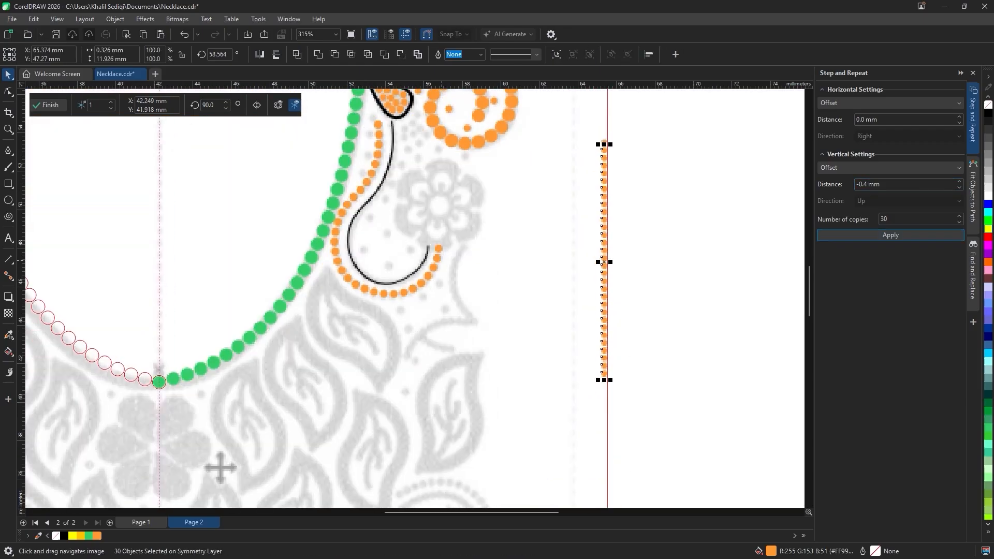
- Fit the 30 small orange circles to the inner paisley curve with uniform object spacing, and clear the selection
left_click(388, 284, "shift")
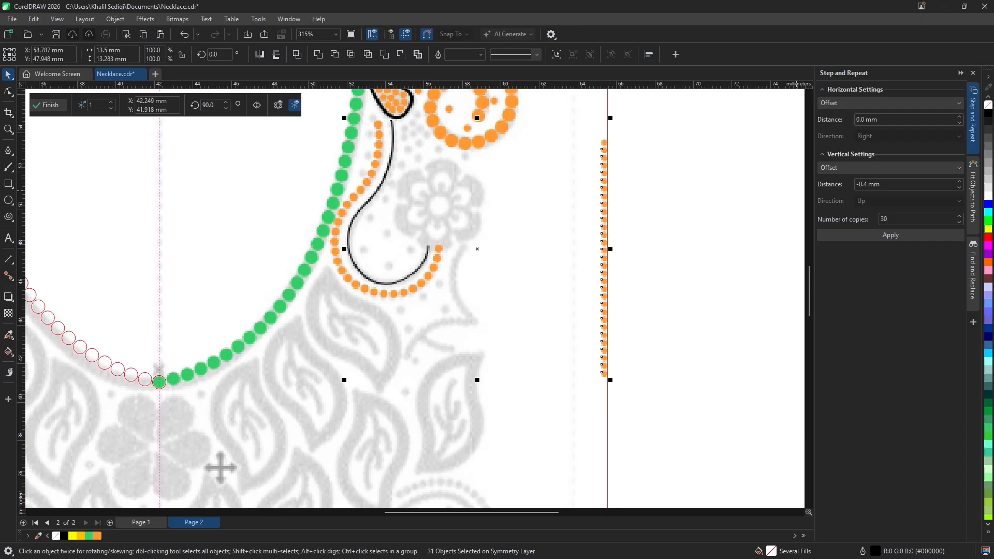
left_click(973, 195)
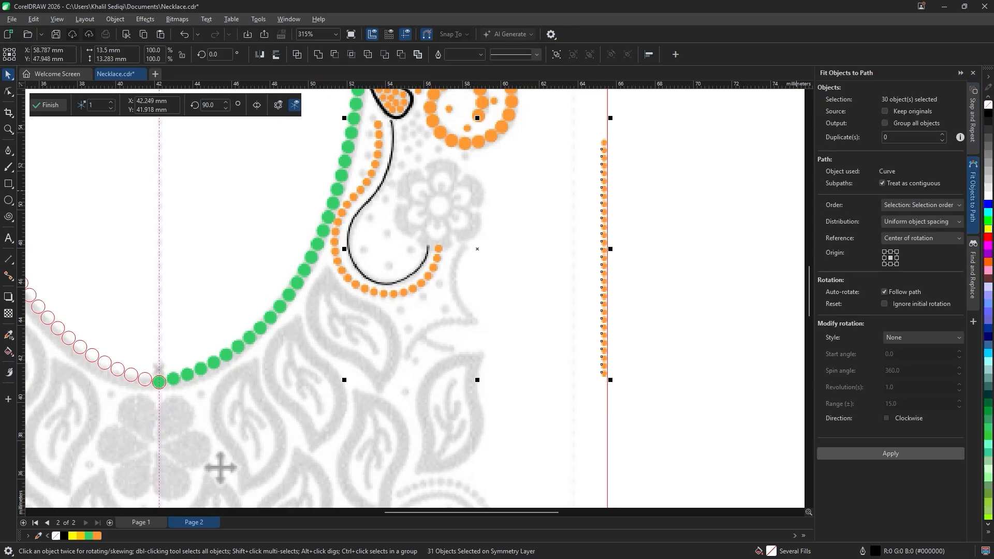
left_click(891, 453)
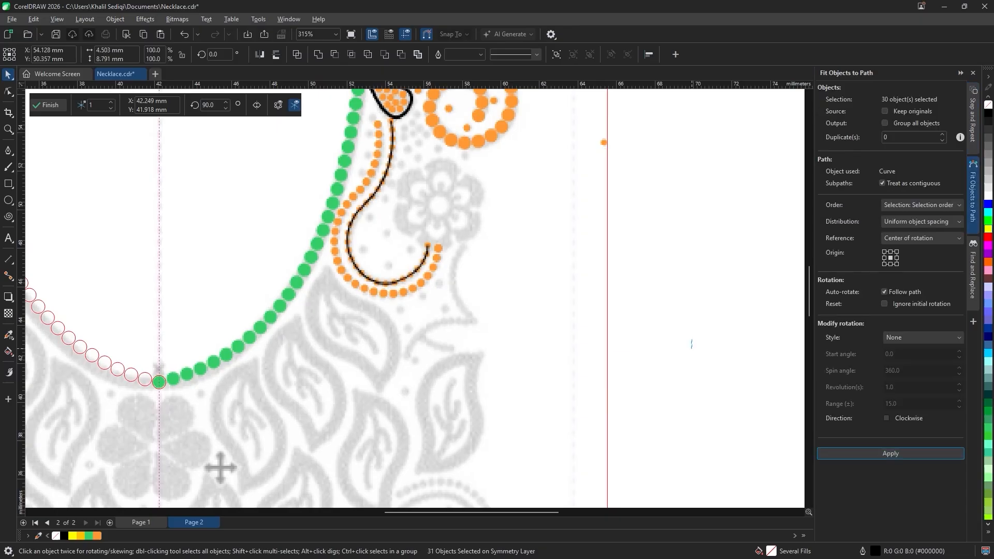
scroll(393, 180, "up", 5)
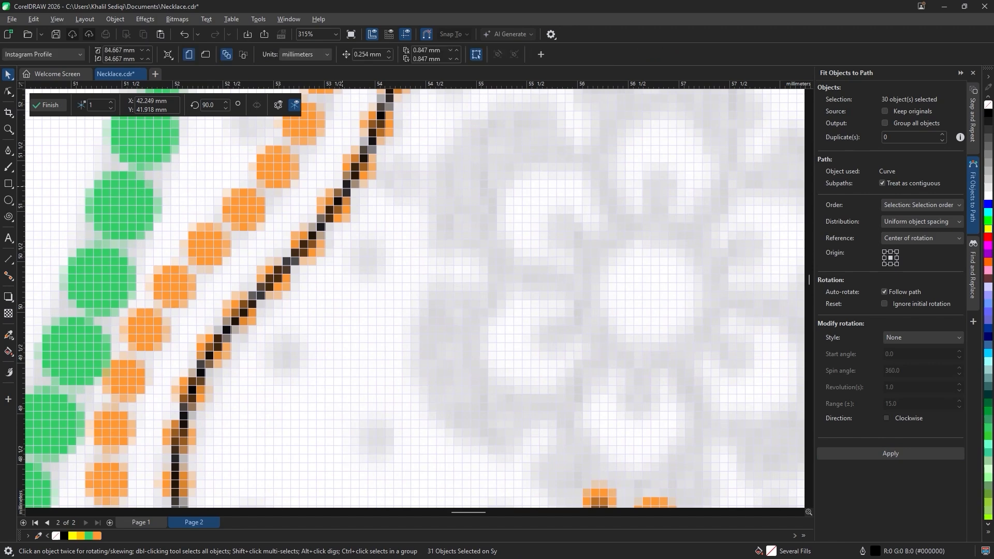
key("Escape")
- Delete the black guide curve underneath the inner row of orange paisley beads
left_click(349, 184)
key("Delete")
scroll(451, 291, "down", 2)
- Draw an ellipse about 1.06 × 1.19 mm over the white opening of the grey flower's top petal
left_click_drag(582, 402, 640, 358)
scroll(311, 492, "down", 4)
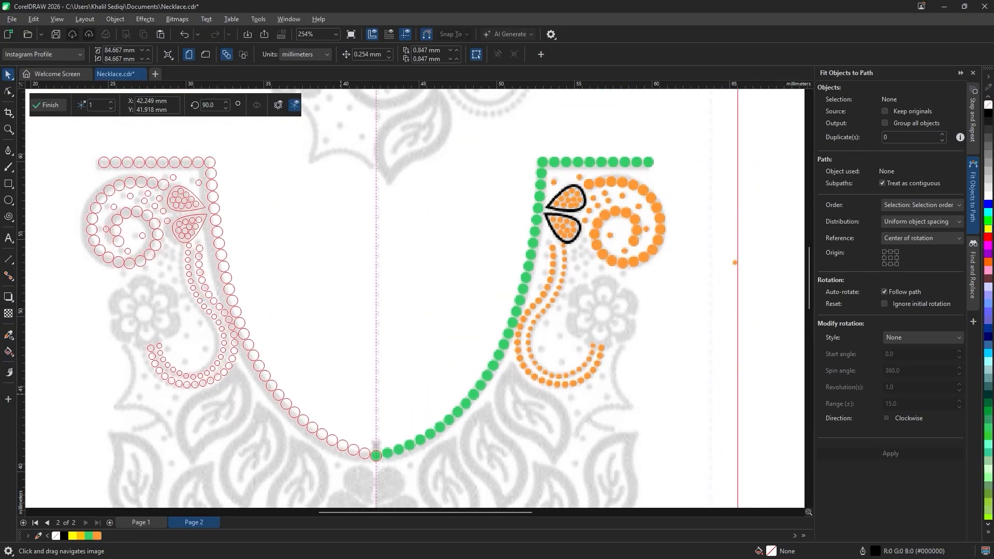
scroll(615, 298, "up", 3)
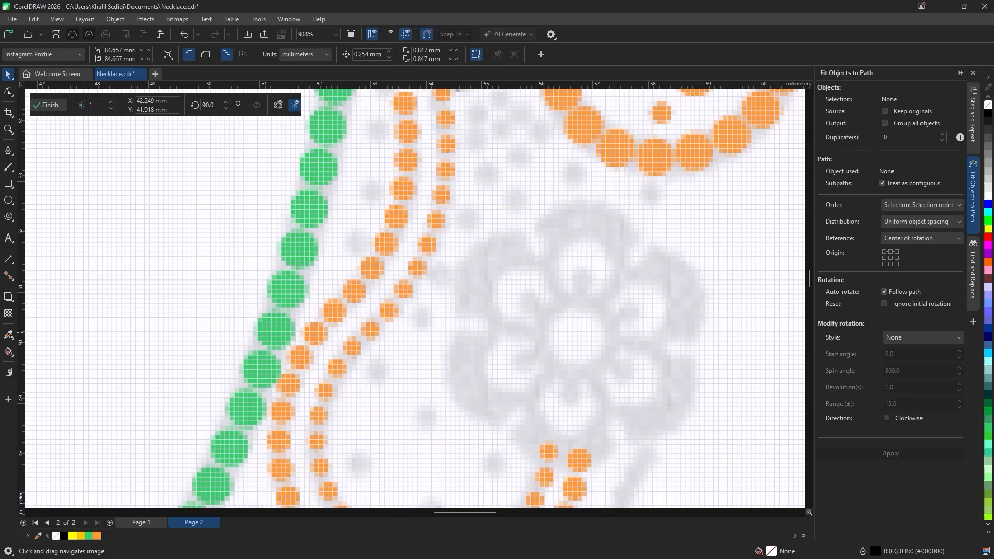
left_click_drag(622, 333, 599, 278)
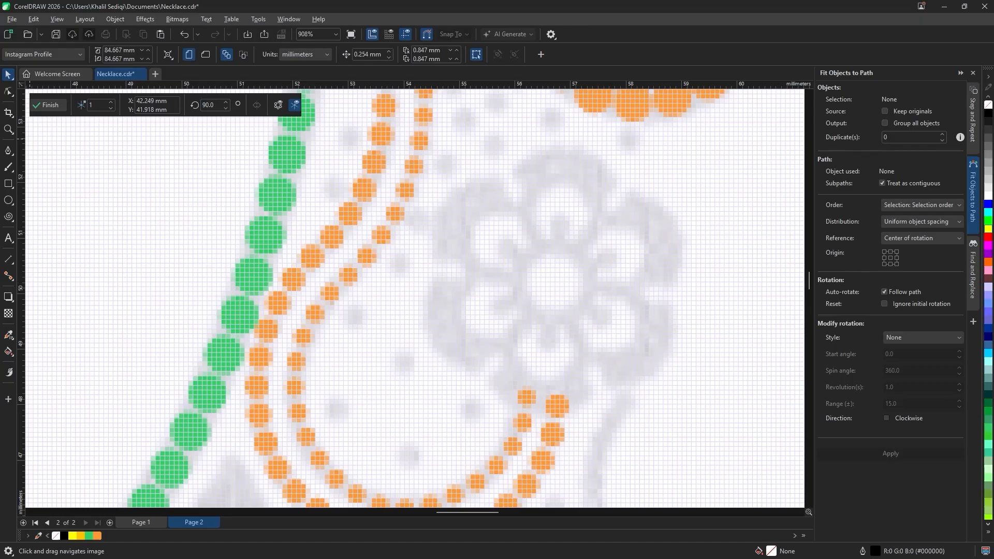
left_click(8, 150)
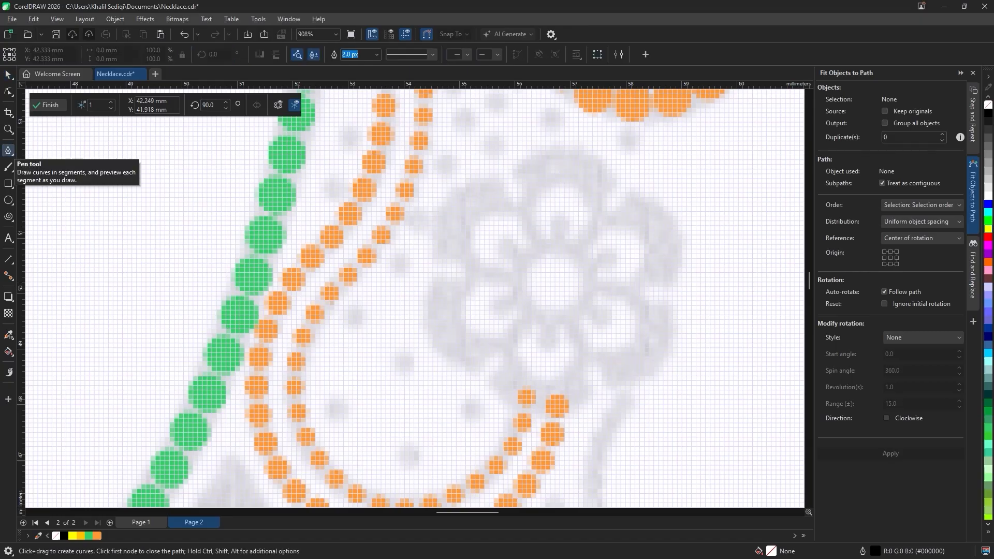
left_click(8, 200)
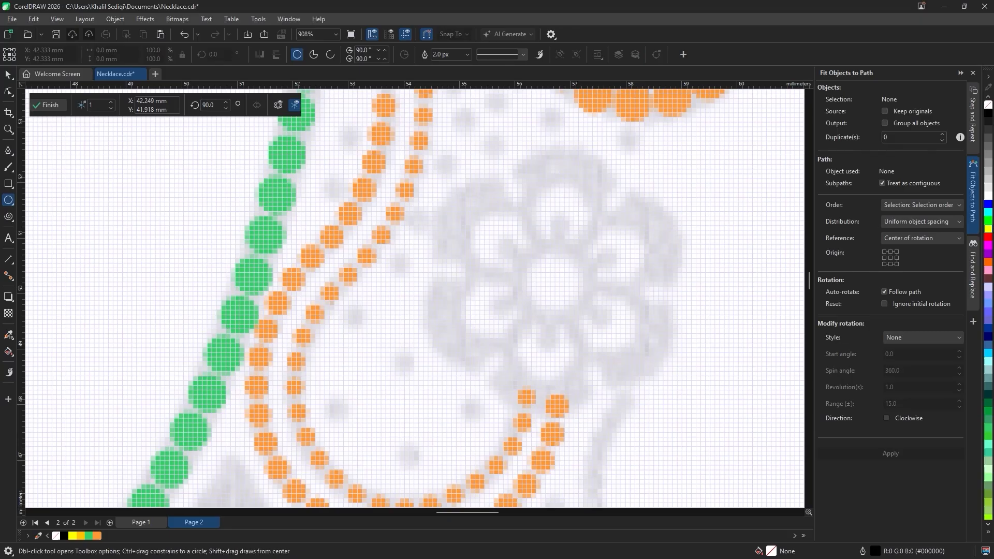
left_click_drag(532, 173, 597, 247)
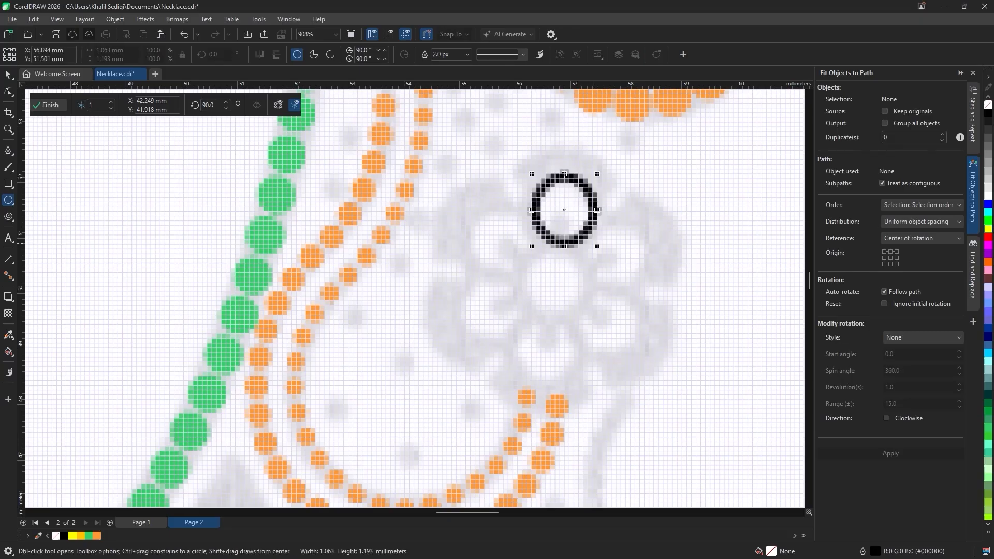
- Stretch the petal ellipse to about 1.22 mm high and nudge it into line with the petal opening
key("space")
scroll(571, 179, "up", 2)
left_click_drag(559, 172, 559, 172)
left_click_drag(571, 285, 568, 283)
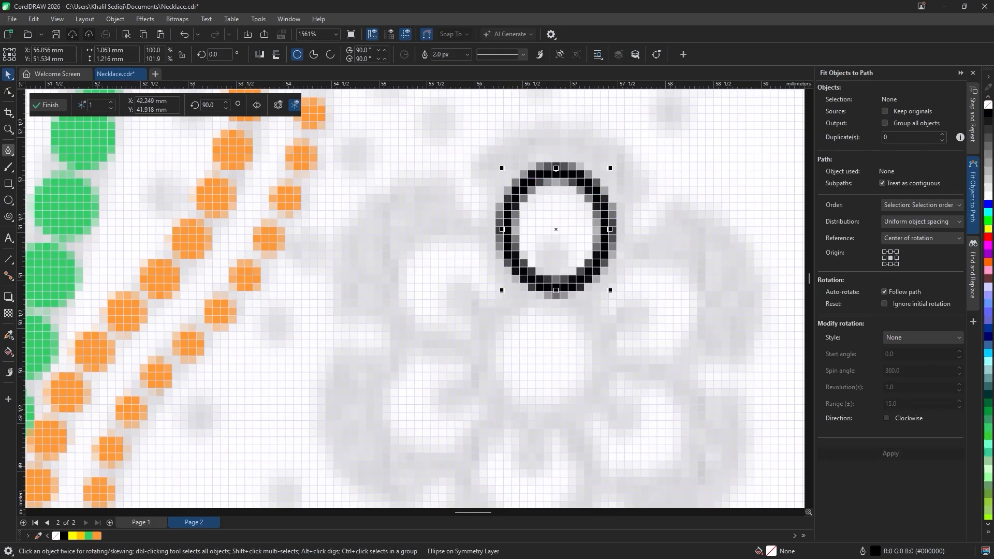
- Draw an ellipse about 0.36 × 0.40 mm inside the petal ellipse's lower end, filled orange #FF6600 without an outline
left_click(8, 199)
left_click_drag(537, 241, 573, 281)
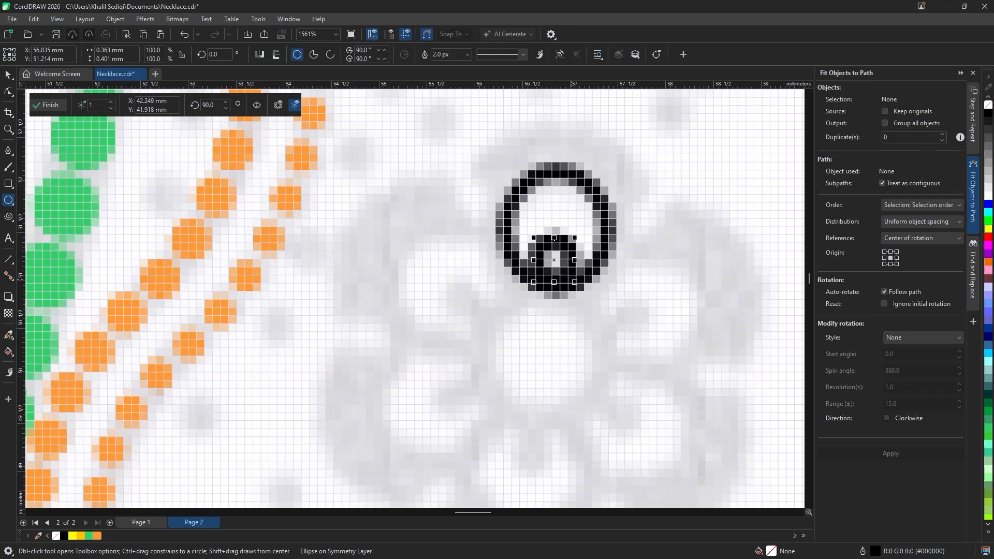
left_click(988, 261)
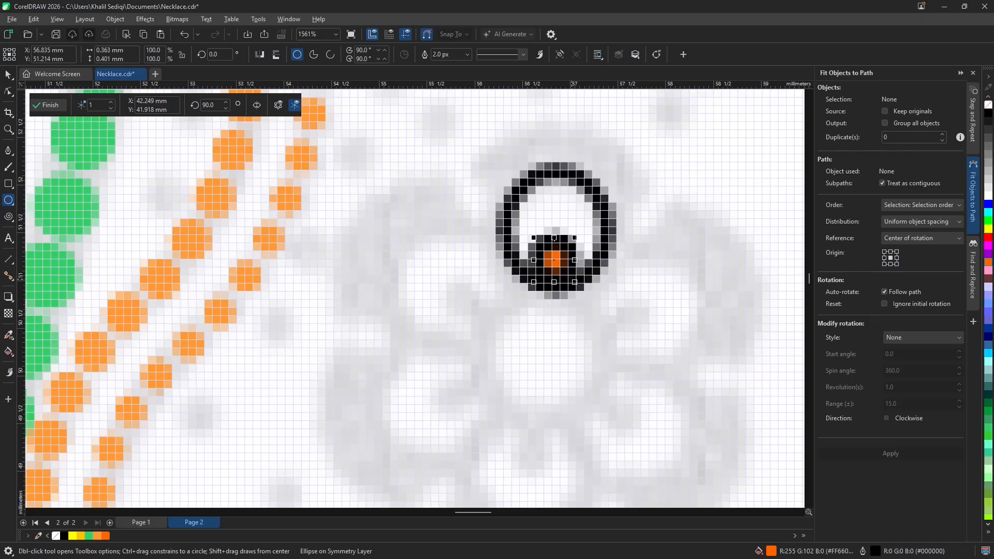
right_click(988, 105)
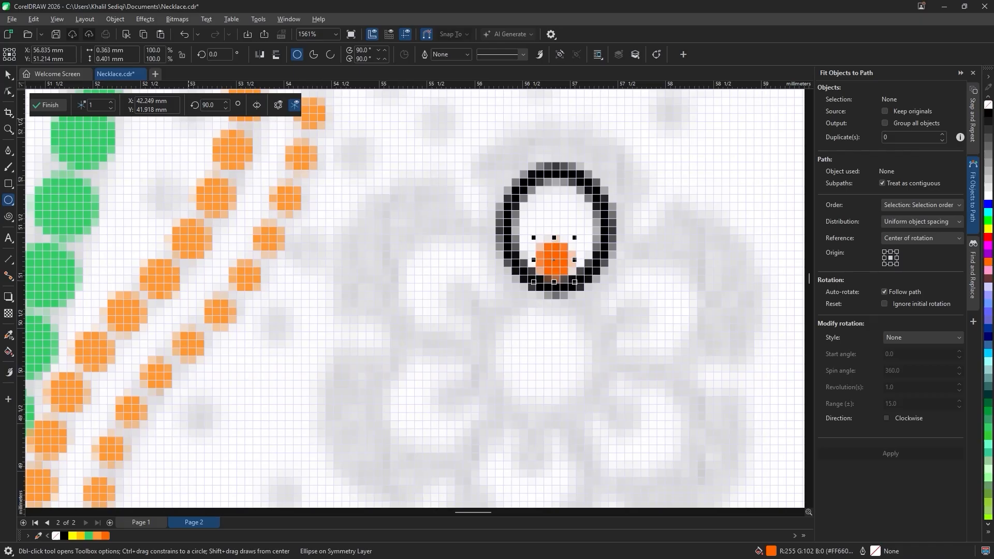
key("space")
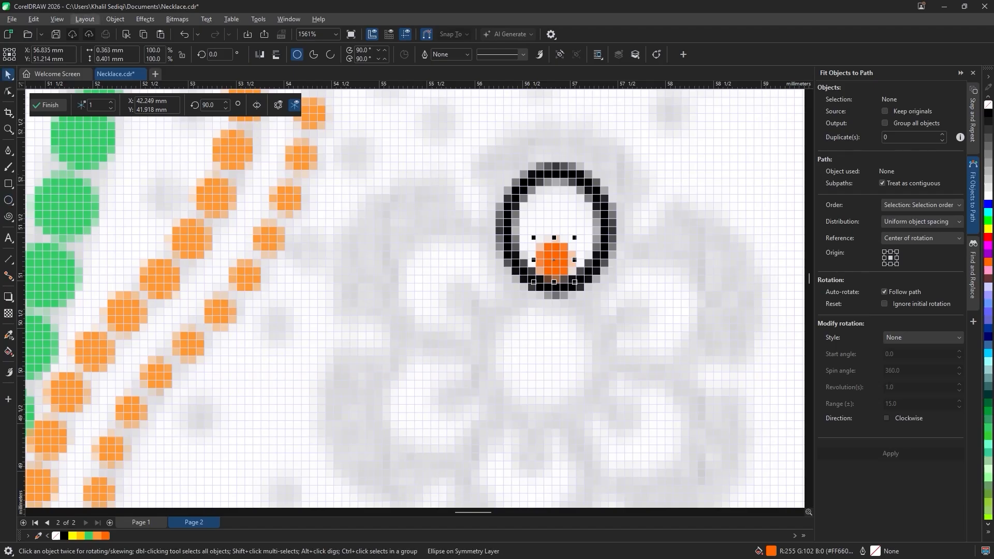
- Switch the display to Enhanced view and set the petal ellipse's outline width to 1 px
left_click(57, 19)
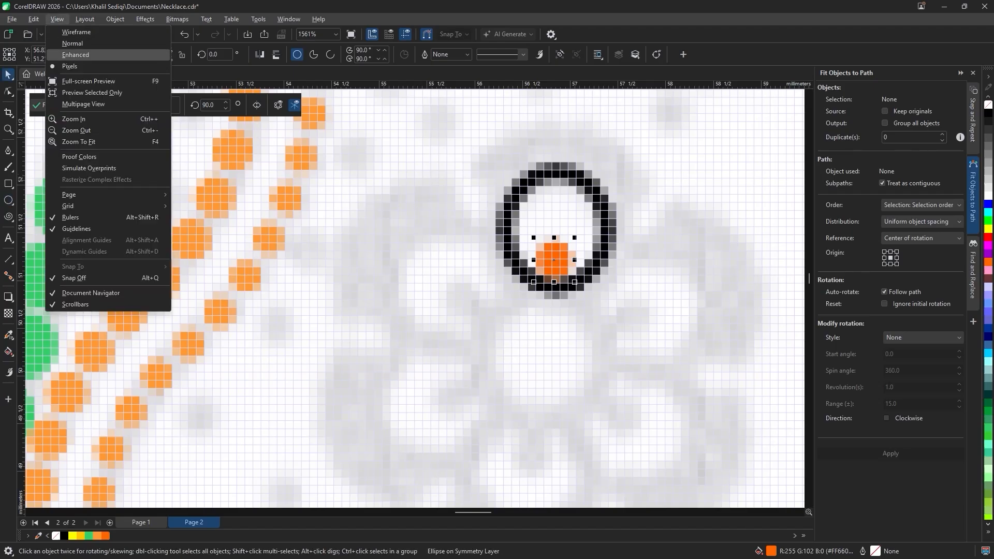
left_click(77, 54)
left_click(601, 200)
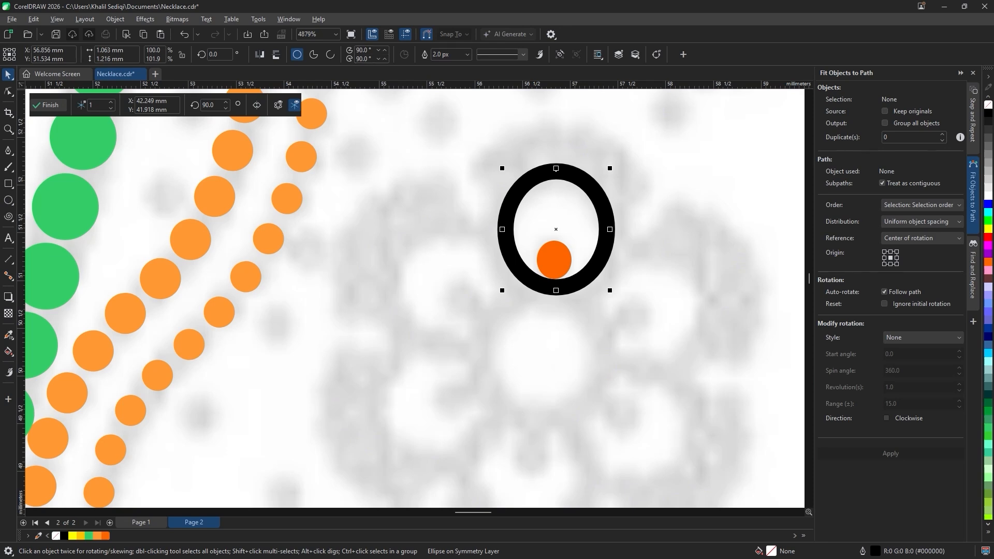
left_click(467, 54)
left_click(444, 82)
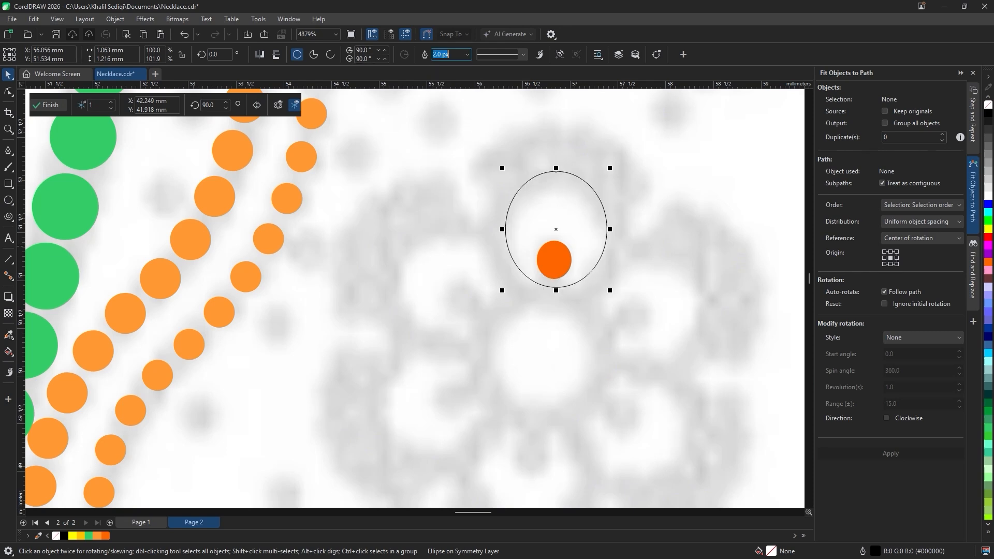
left_click(467, 54)
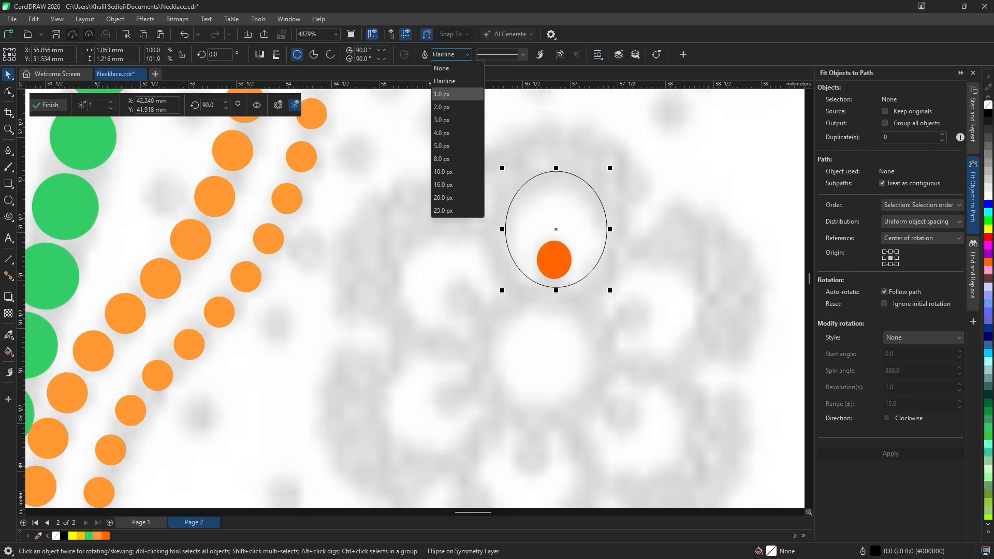
left_click(445, 94)
left_click(181, 122)
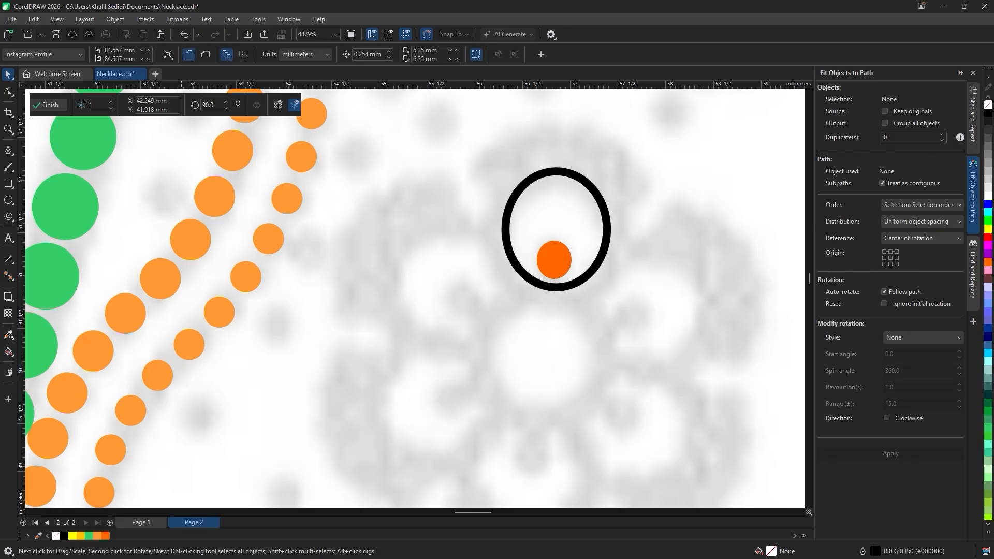
- Copy a 0.431 mm orange paisley bead and arrange four copies in an arc along the petal ellipse's upper edge
left_click(215, 197)
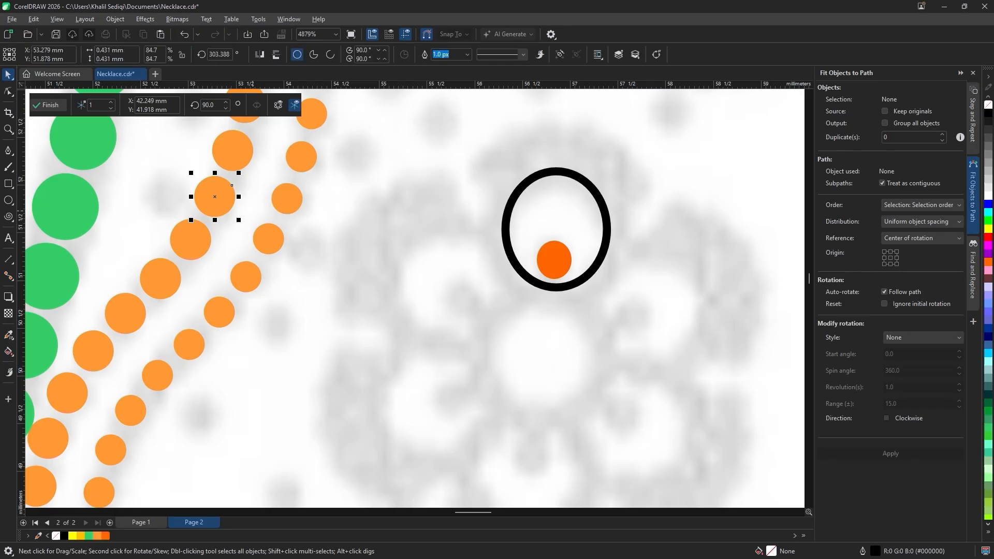
scroll(414, 298, "down", 4)
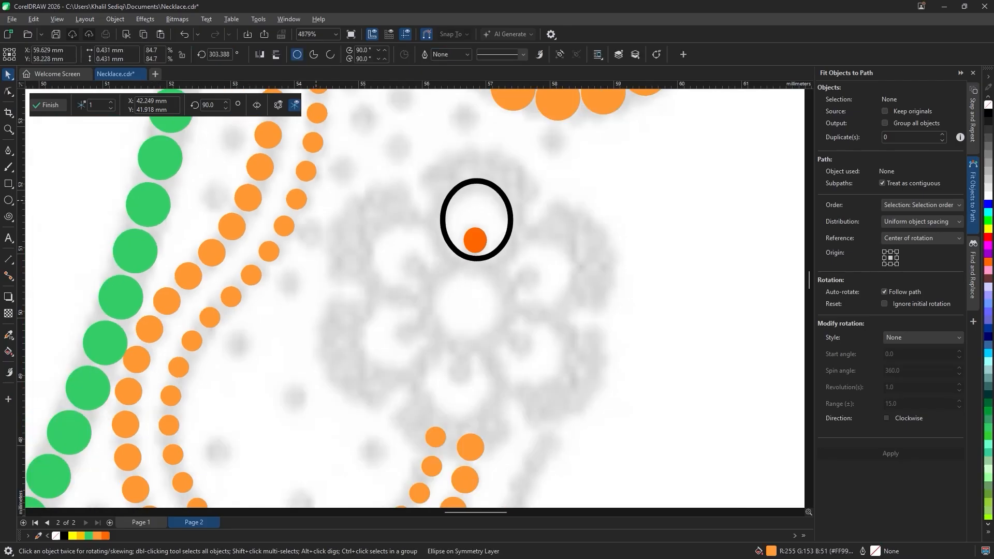
scroll(414, 298, "down", 2)
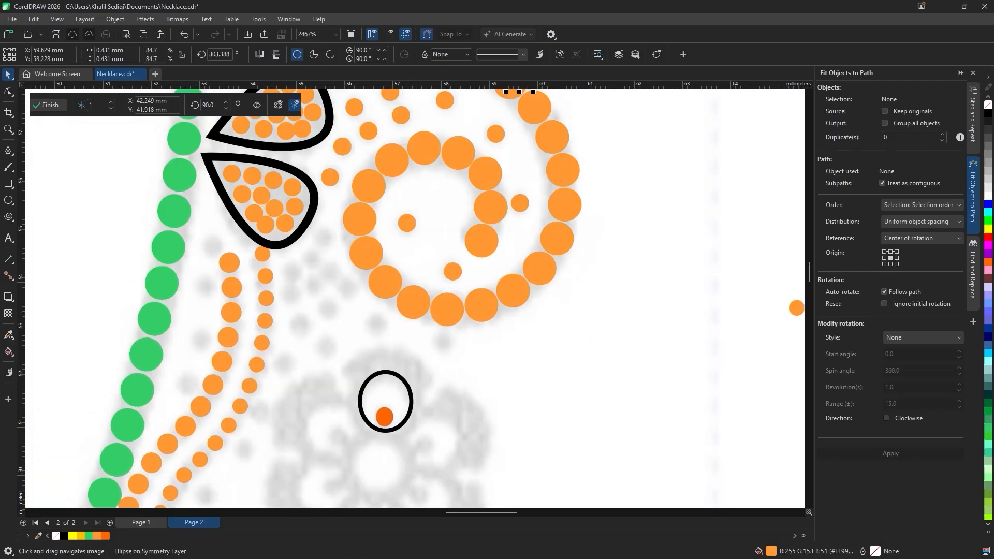
scroll(759, 299, "down", 1)
left_click_drag(546, 103, 407, 362)
scroll(409, 365, "up", 3)
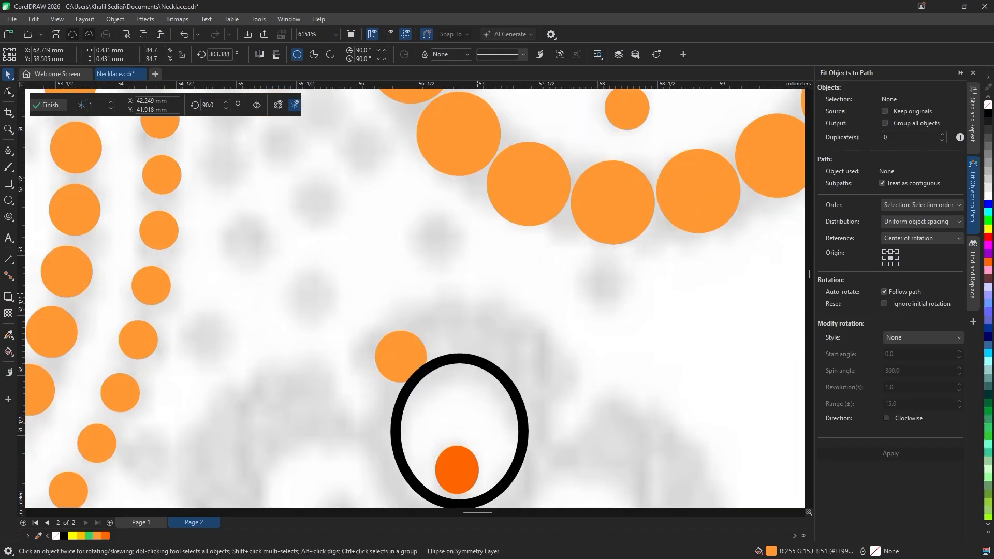
scroll(477, 294, "down", 4)
left_click_drag(662, 107, 475, 301)
left_click_drag(669, 104, 481, 306)
key("ctrl+v")
left_click_drag(681, 105, 491, 311)
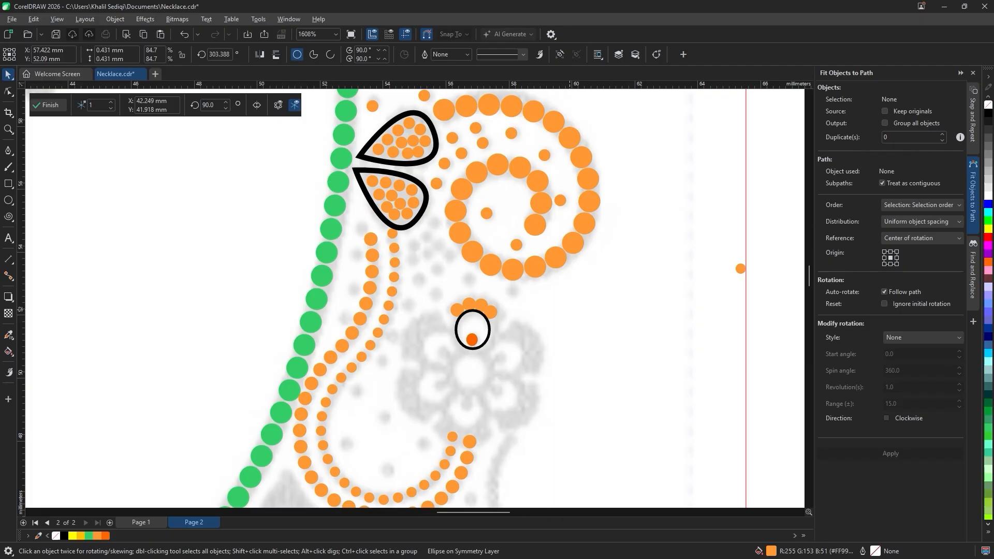
- Fill the petal ellipse with green #33CC66 and remove its outline
scroll(470, 345, "up", 2)
left_click(470, 346)
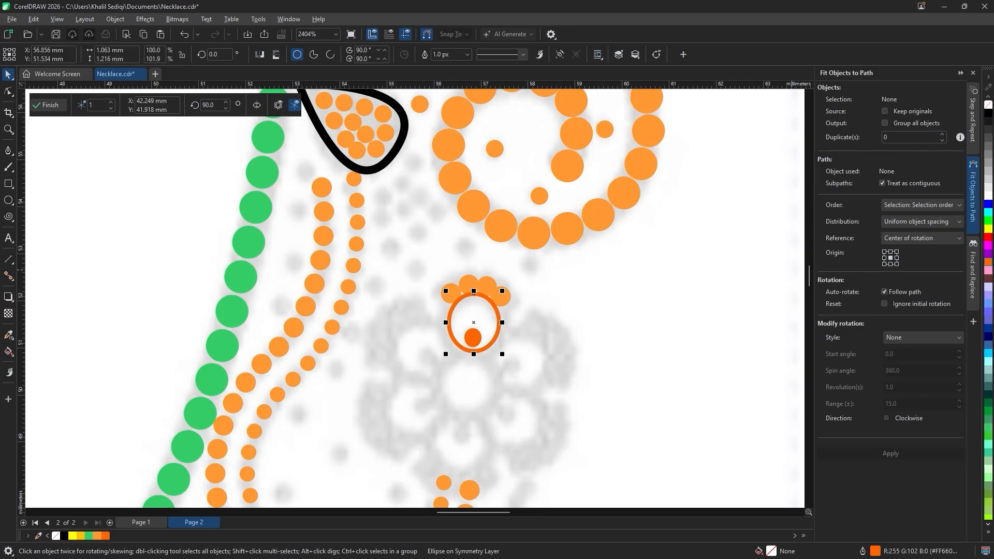
left_click(988, 428)
left_click(501, 297)
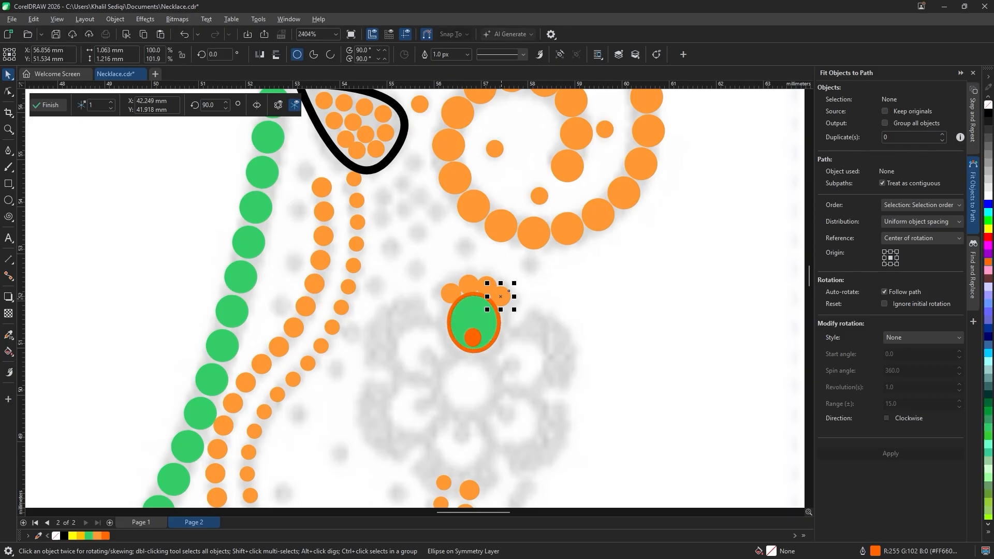
left_click(491, 324)
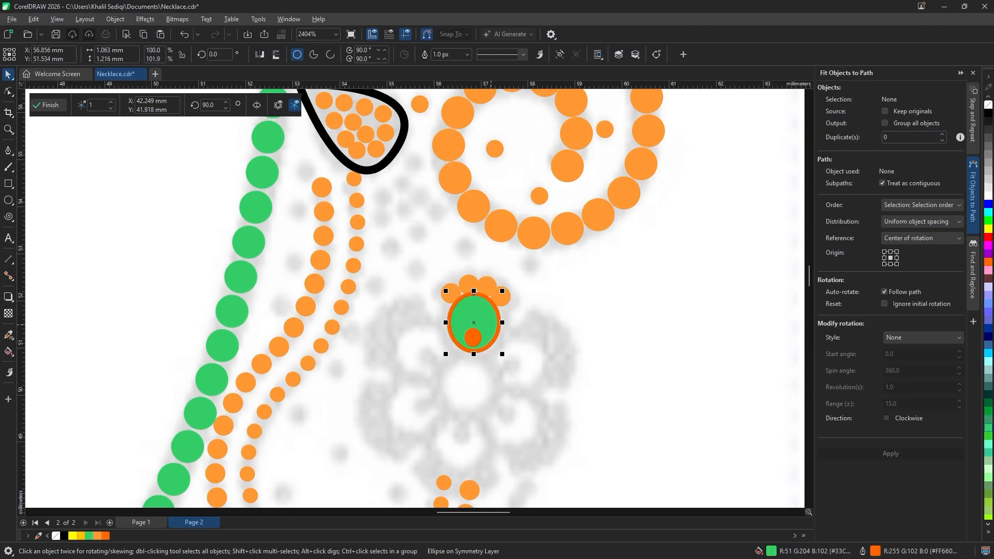
right_click(989, 104)
- Recolour the four beads above the petal dark green #339966 and shift them slightly down onto the petal
left_click(501, 297)
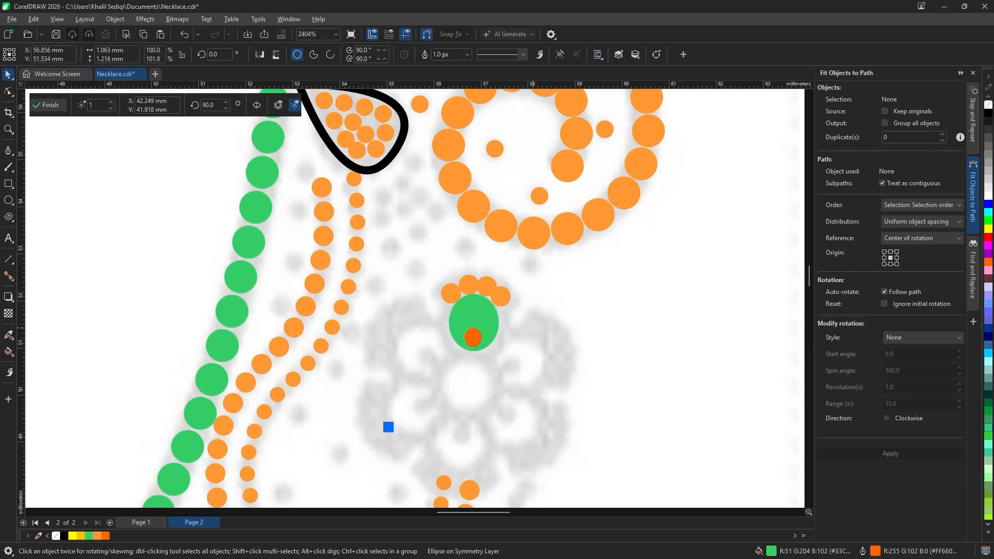
scroll(476, 286, "up", 2)
left_click(464, 285, "shift")
left_click(431, 299, "shift")
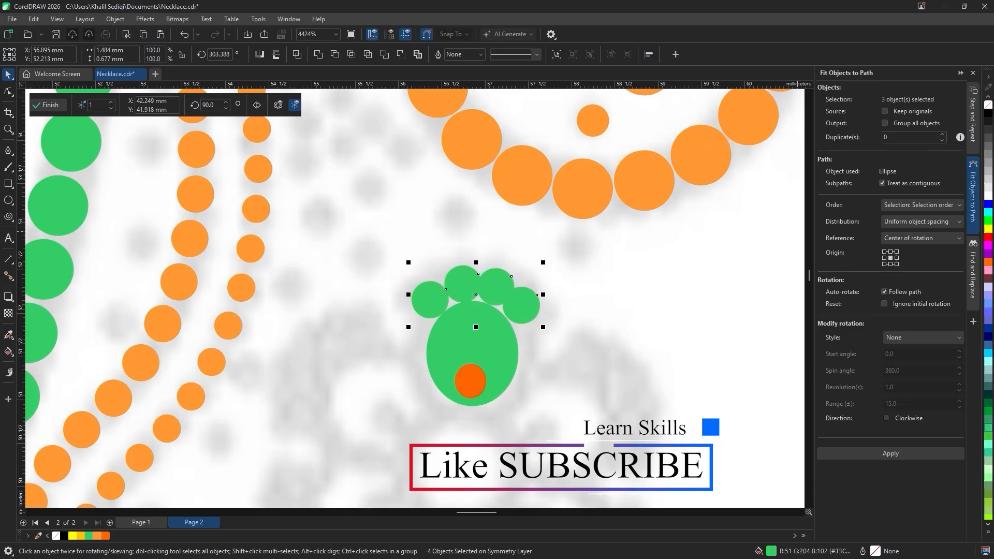
left_click(988, 436)
left_click_drag(526, 310, 523, 318)
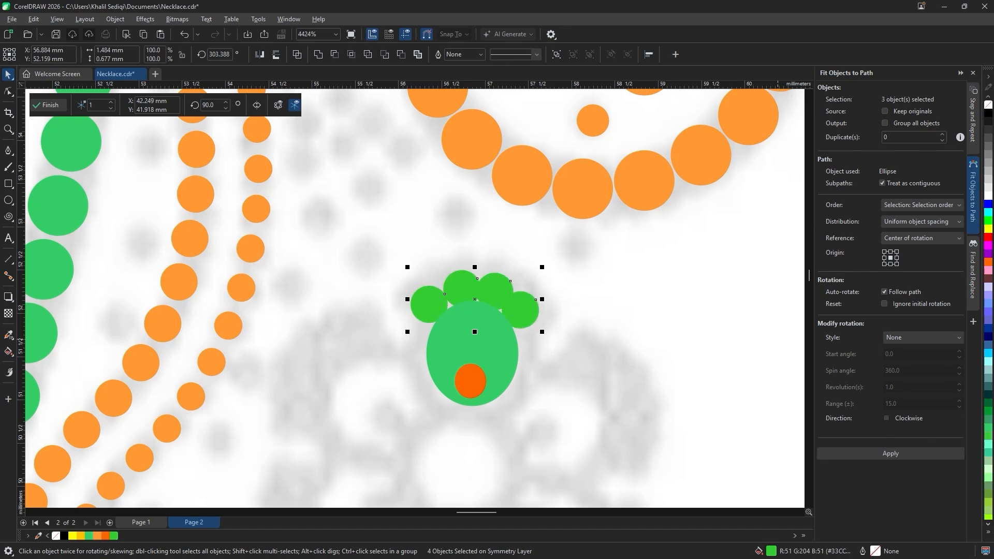
left_click(988, 411)
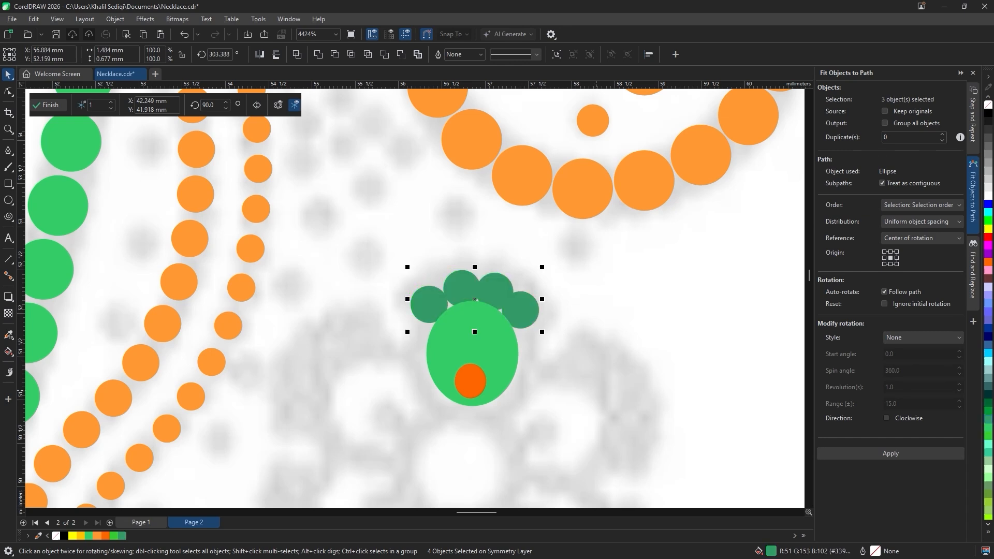
- Fill the small ellipse inside the petal with lime green #99FF00
left_click_drag(596, 392, 595, 284)
left_click(469, 259)
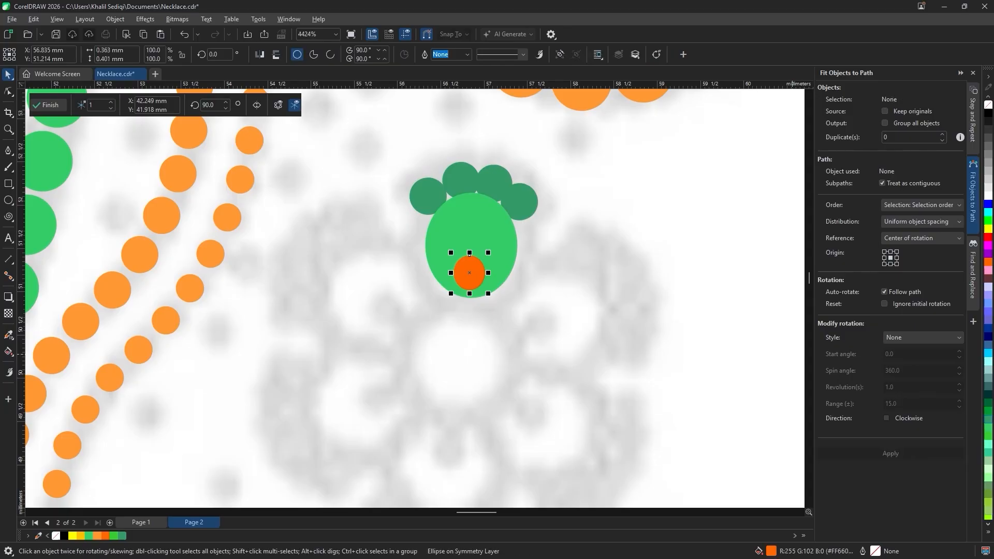
left_click(988, 517)
- Group the green petal ellipse, its lime dot and its four dark green beads
scroll(575, 266, "down", 2)
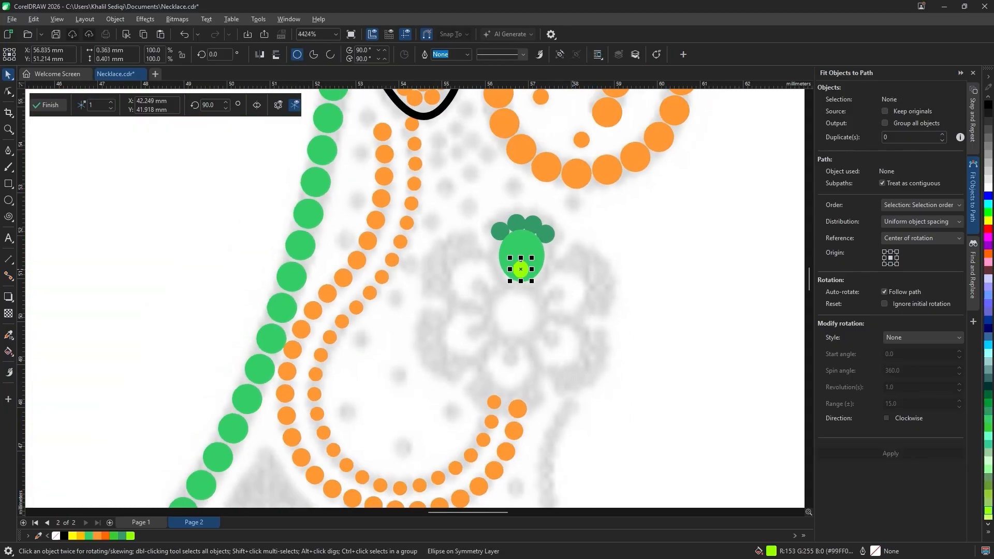
left_click_drag(473, 211, 569, 284)
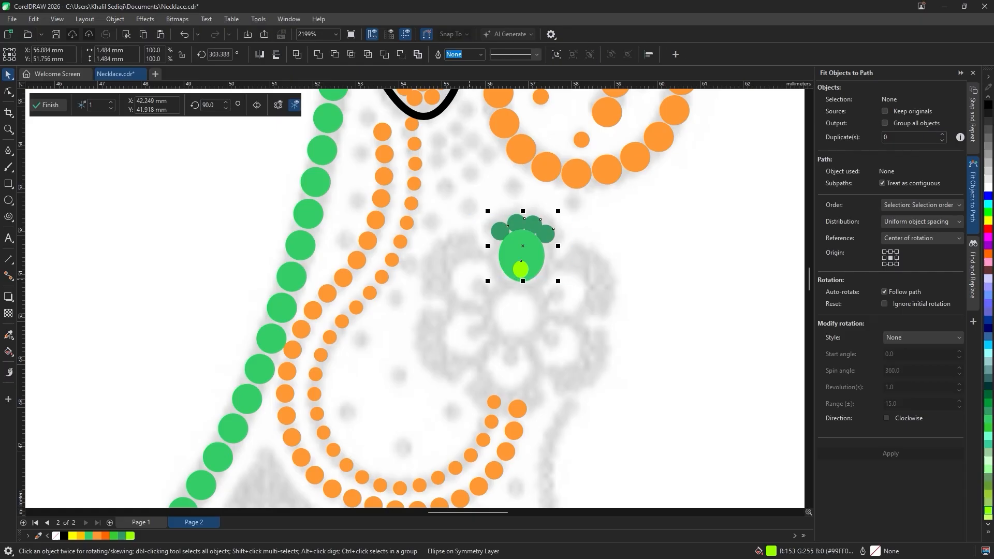
right_click(519, 230)
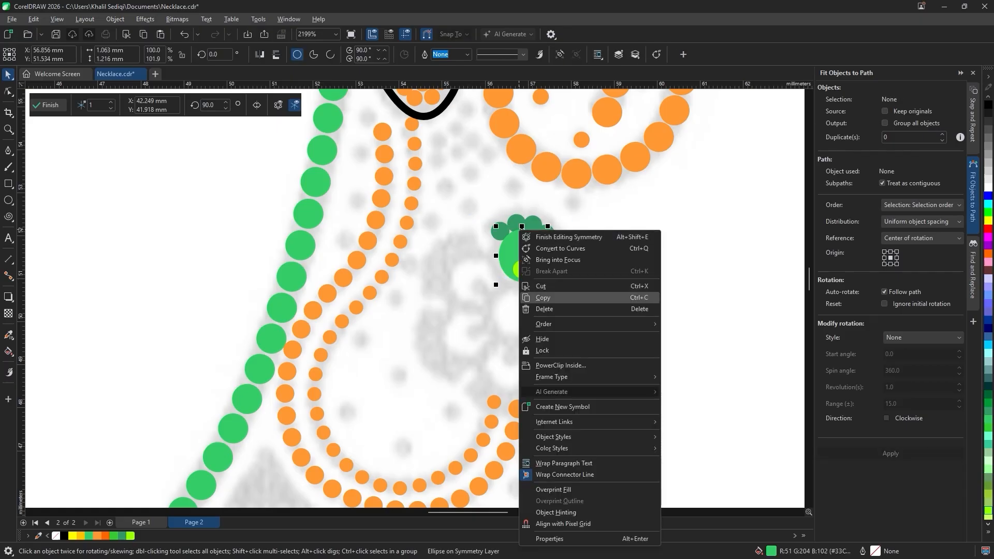
left_click(725, 271)
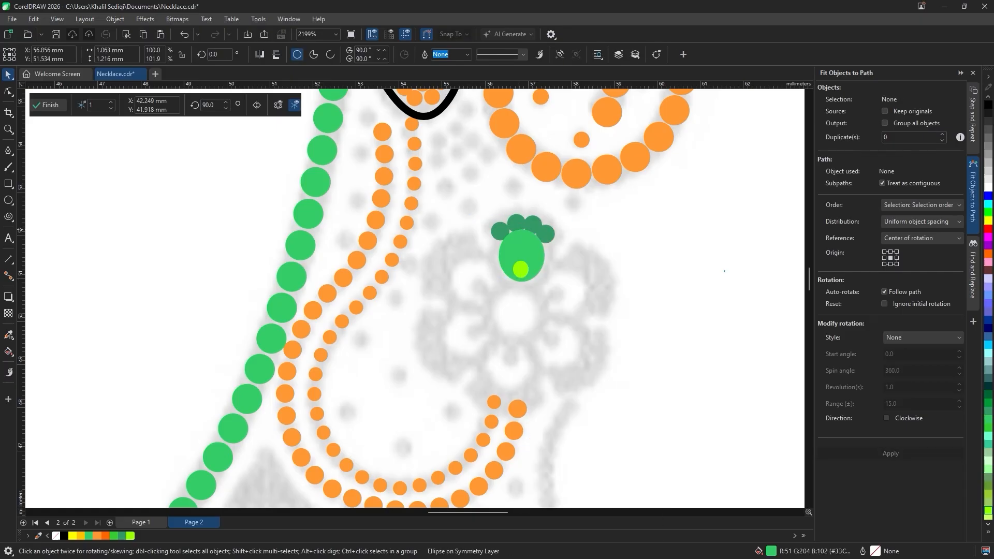
left_click_drag(573, 292, 573, 293)
right_click(524, 239)
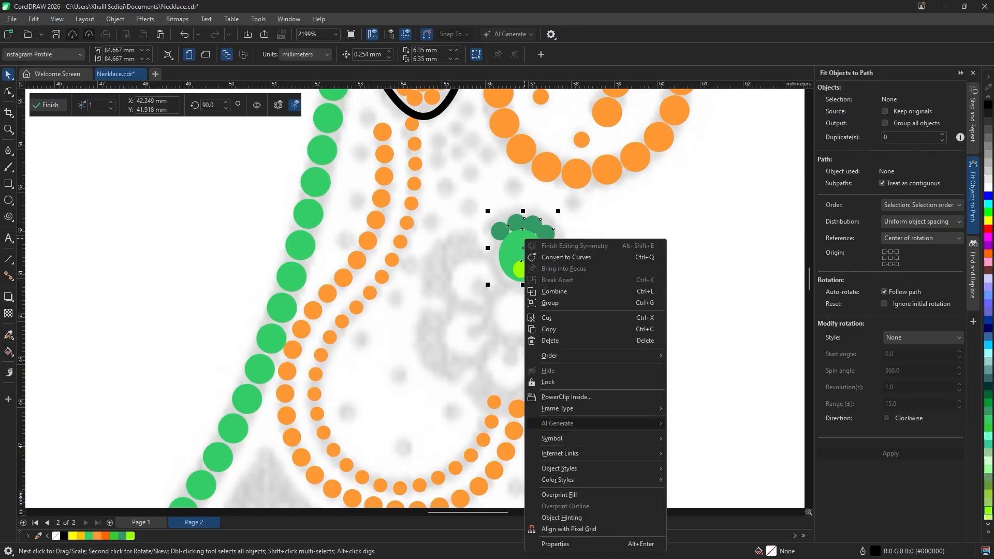
key("Escape")
key("Escape")
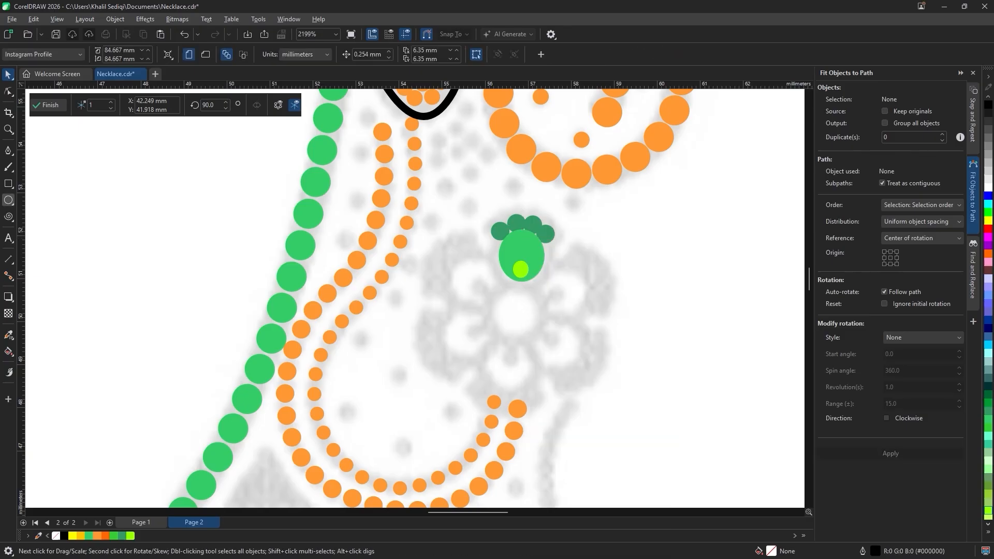
- Draw a circle about 1.13 mm in diameter around the grey flower's centre
left_click(9, 200)
left_click_drag(515, 310, 542, 338)
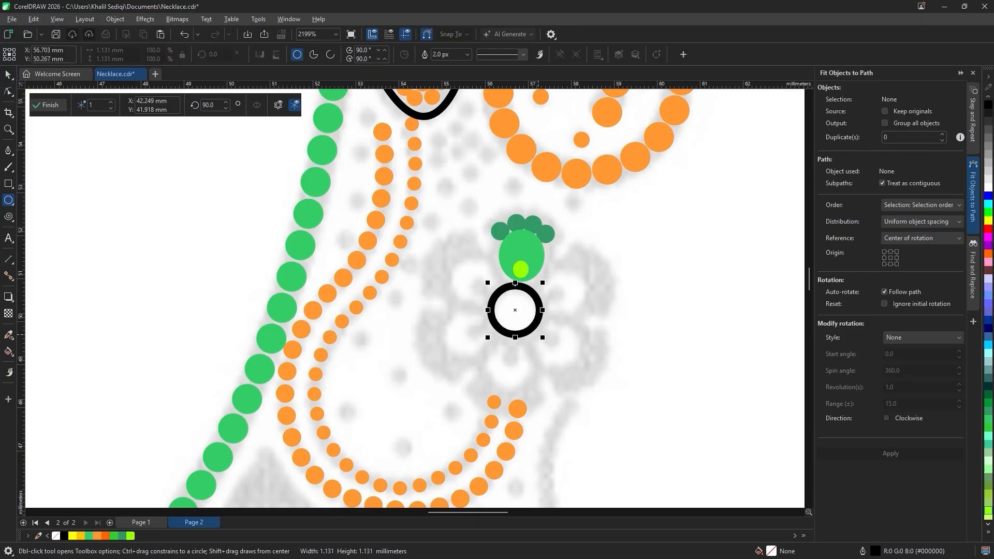
scroll(525, 306, "up", 3)
key("space")
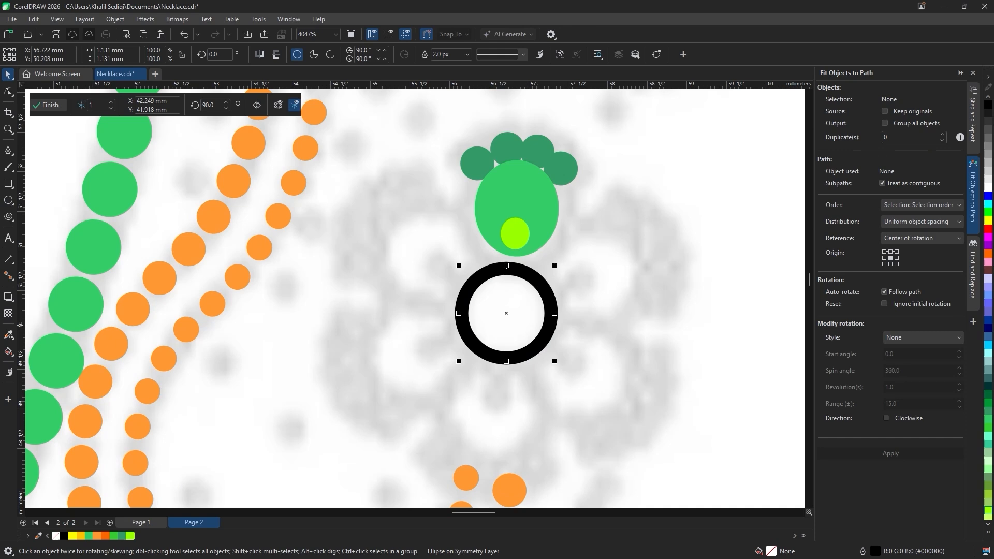
- Nudge the petal group down towards the centre circle and place its rotation centre at the circle's centre
left_click_drag(537, 285, 529, 306)
left_click(512, 213)
left_click_drag(512, 213, 518, 219)
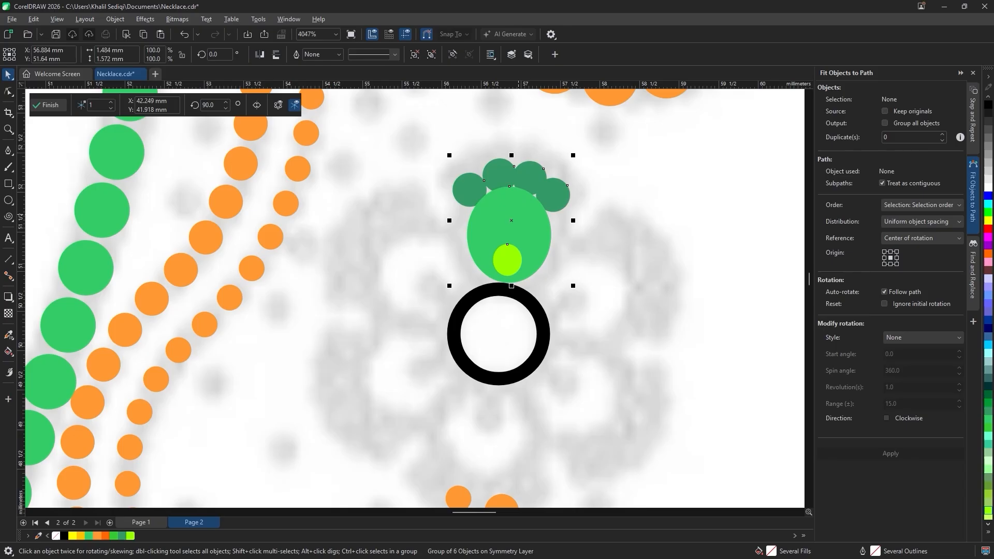
left_click(516, 218)
left_click_drag(511, 221, 498, 334)
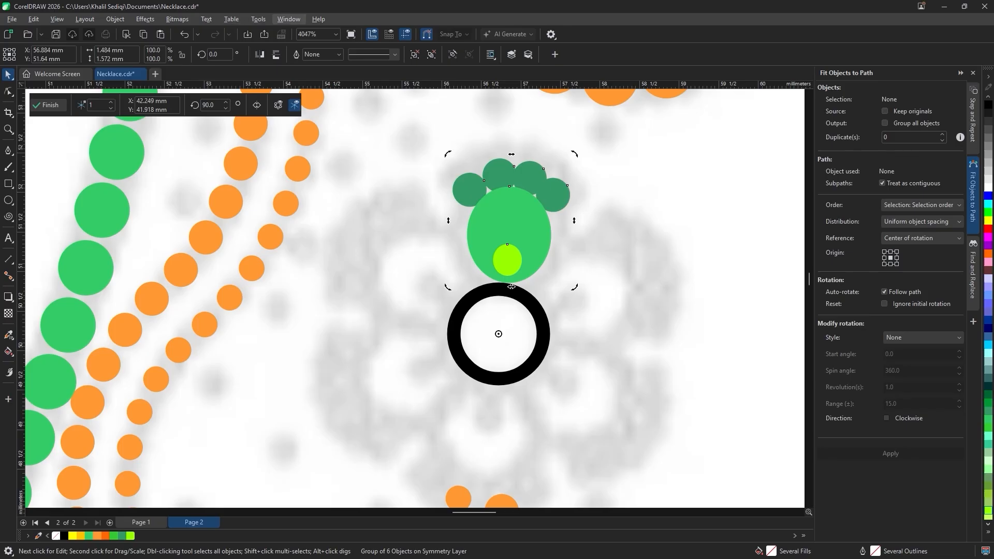
- Display the floating Transform toolbar and move it clear of the petal's rotation centre and the flower
left_click(288, 18)
mouse_move(311, 156)
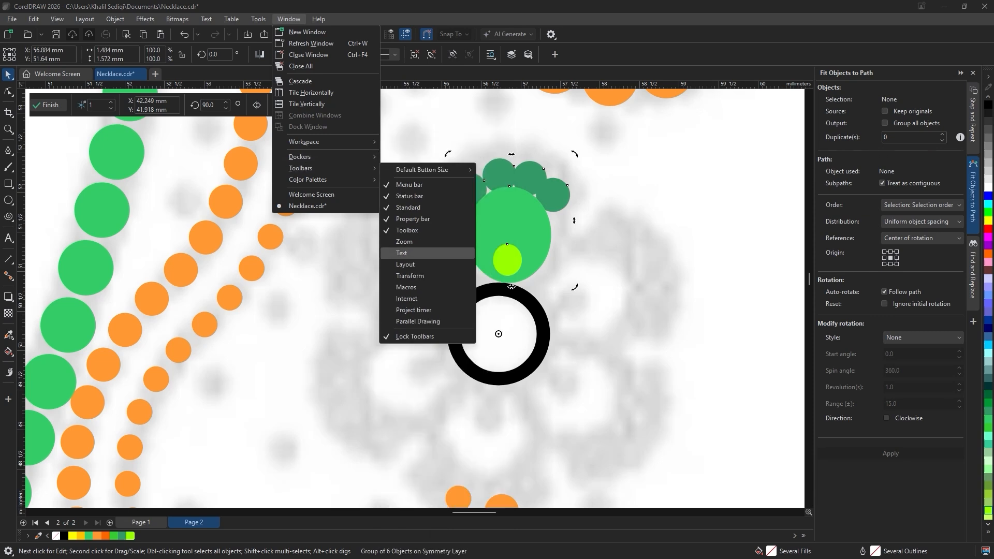
left_click(422, 276)
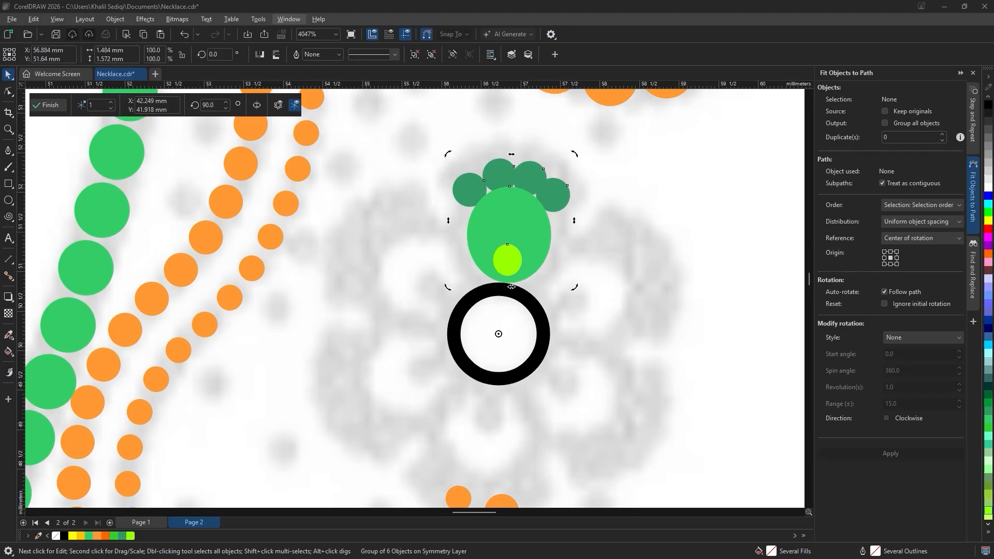
left_click_drag(0, 178, 549, 90)
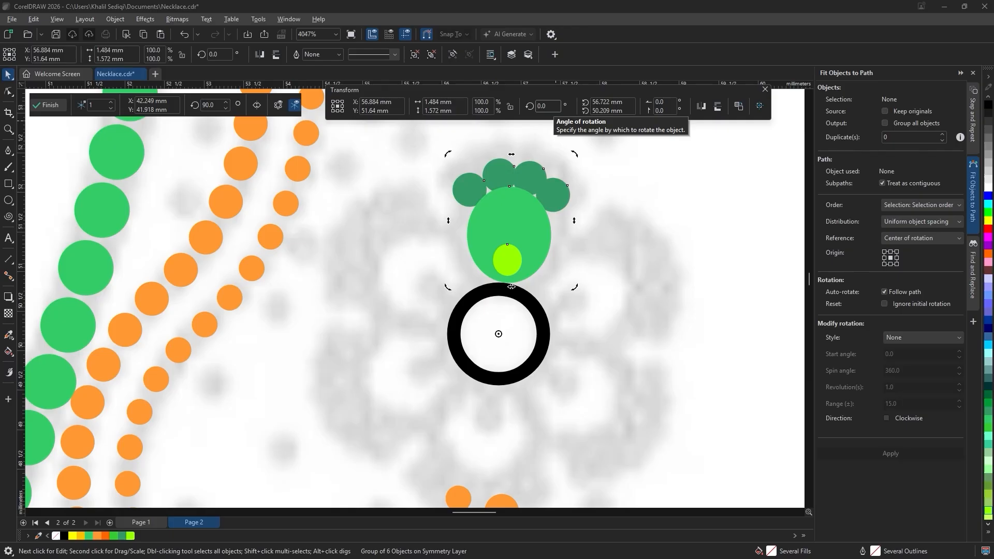
left_click_drag(543, 92, 267, 127)
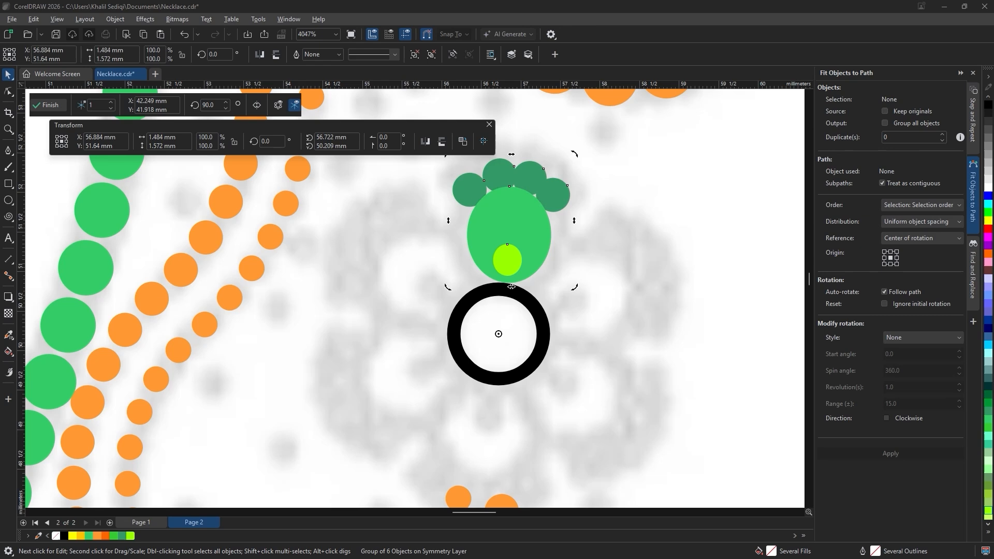
- Open the Transform docker for the selected petal group
left_click(288, 19)
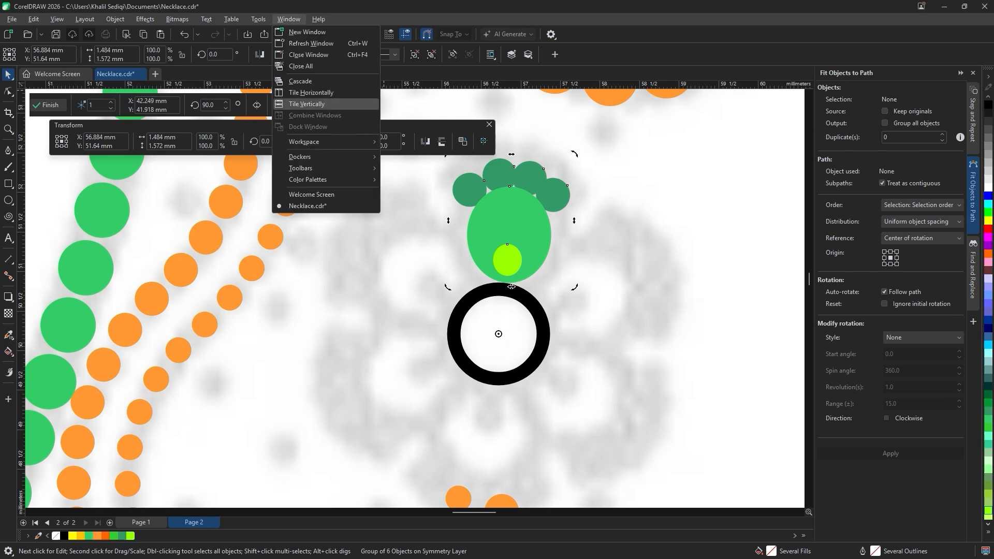
mouse_move(301, 168)
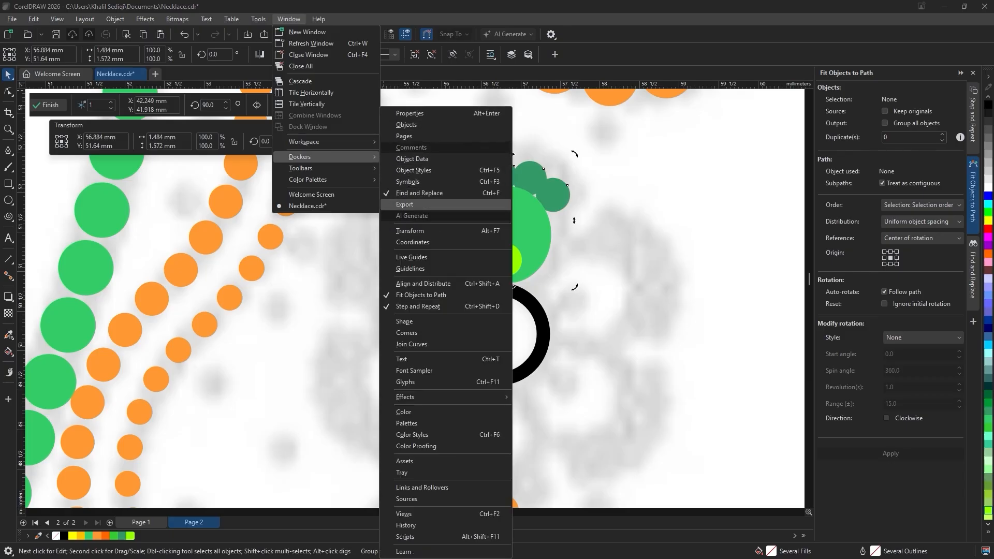
left_click(409, 230)
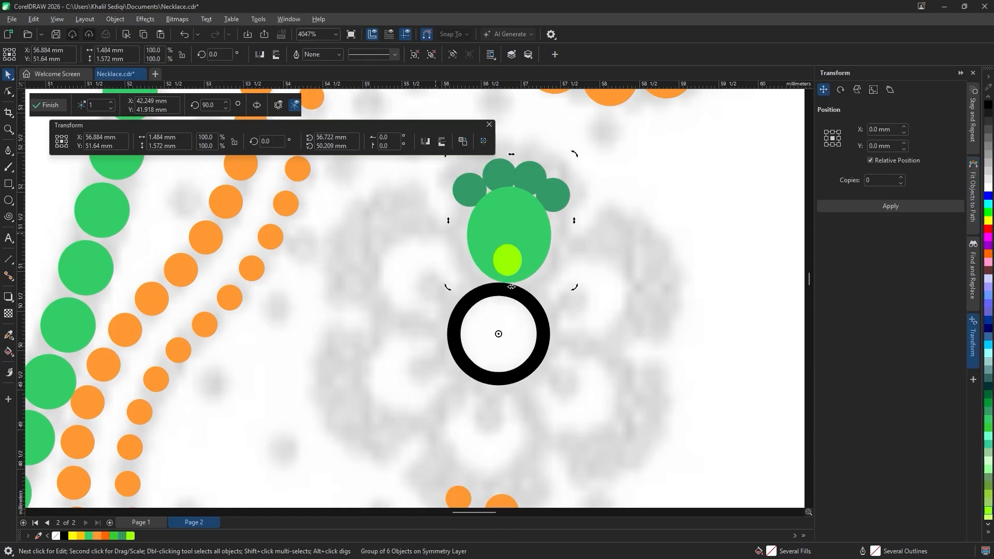
- Set up a Rotate transformation with 5 copies for the selected petal group
left_click(841, 89)
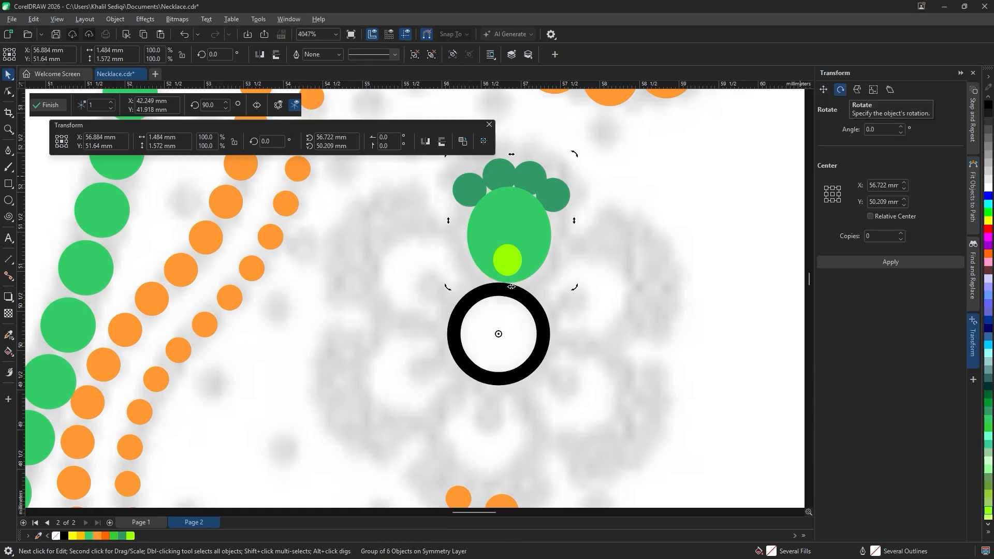
left_click(881, 236)
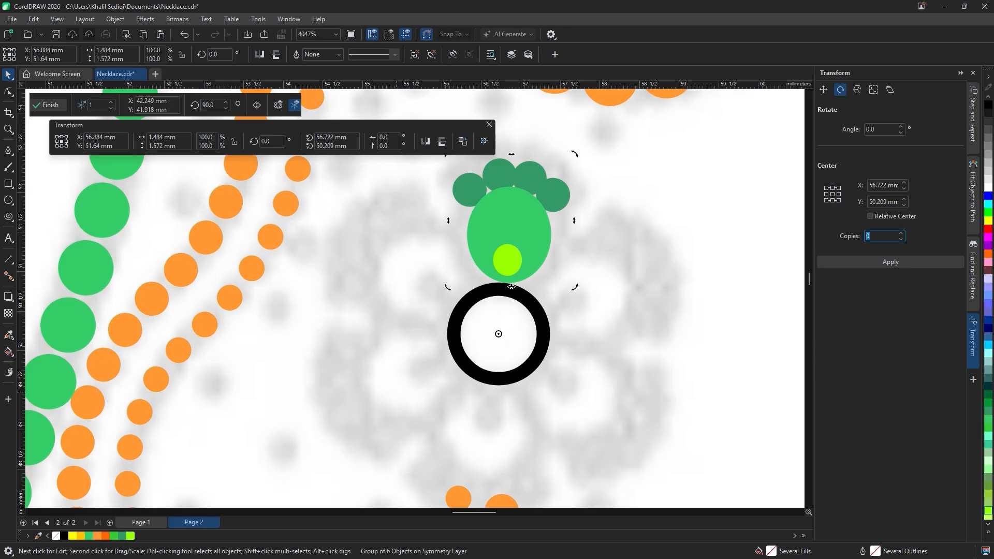
type("5")
left_click(880, 262)
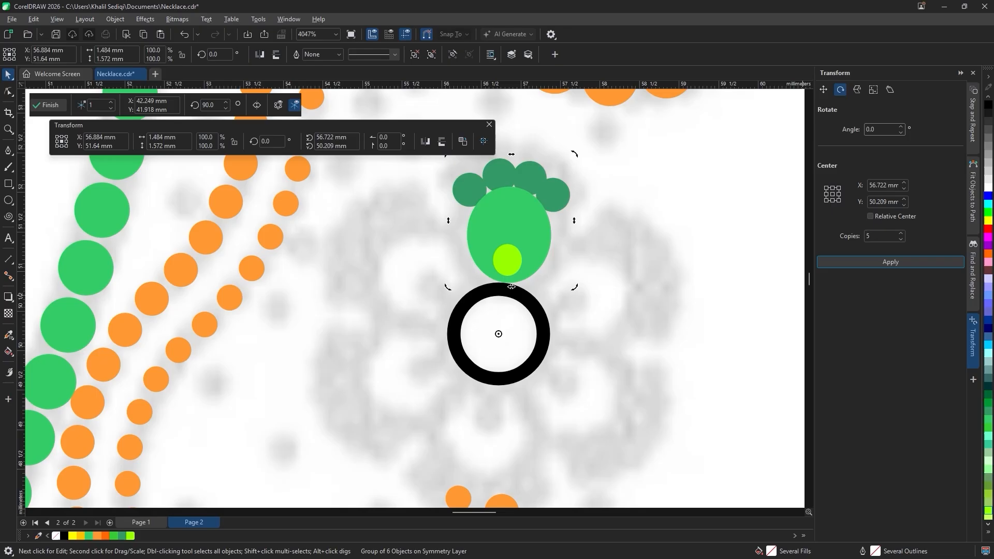
key("ctrl+z")
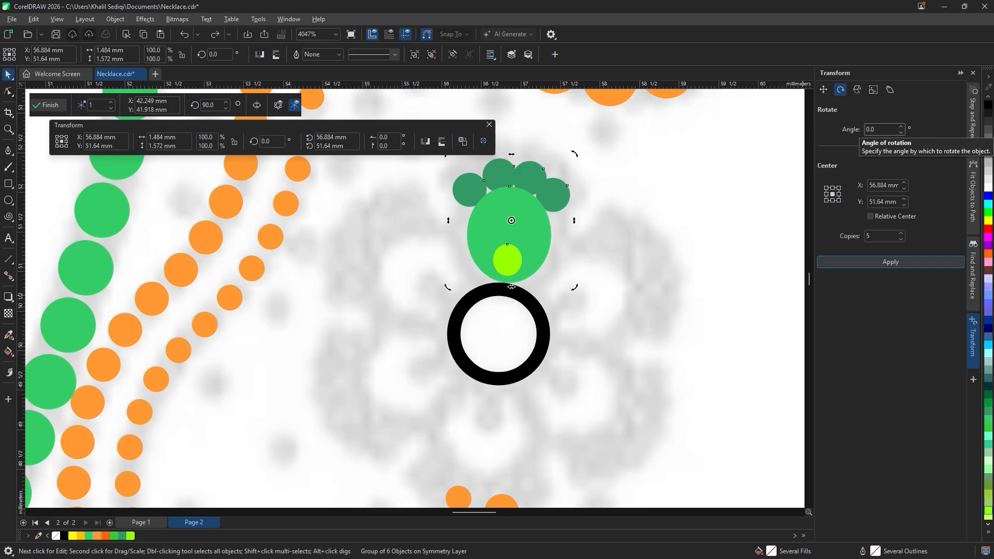
- Try to make the 5 petal copies with a 15-degree rotation angle, and undo it
left_click(875, 130)
type("15")
left_click(888, 262)
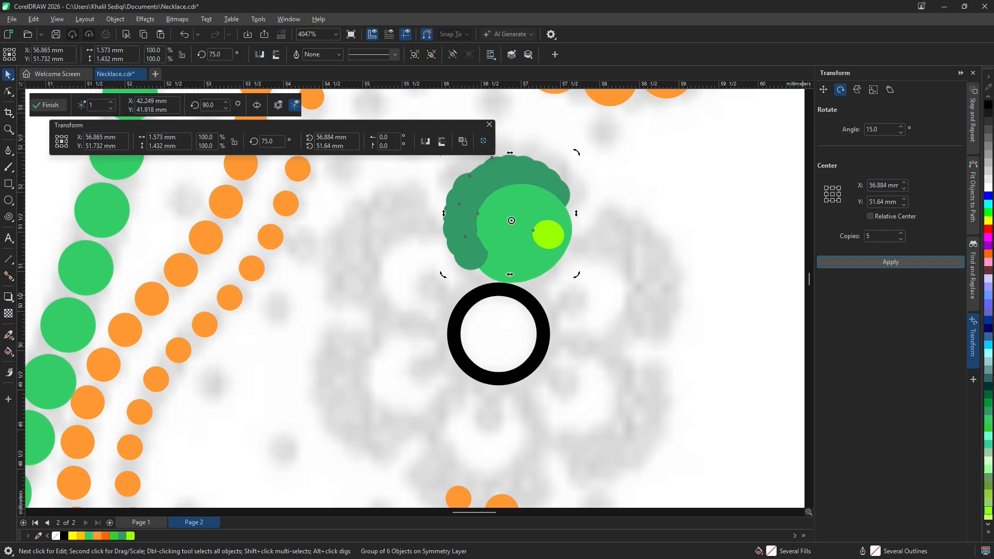
key("ctrl+z")
- Move the petal group's rotation centre back to the black circle's centre and try the 15-degree copies again
left_click_drag(511, 220, 499, 332)
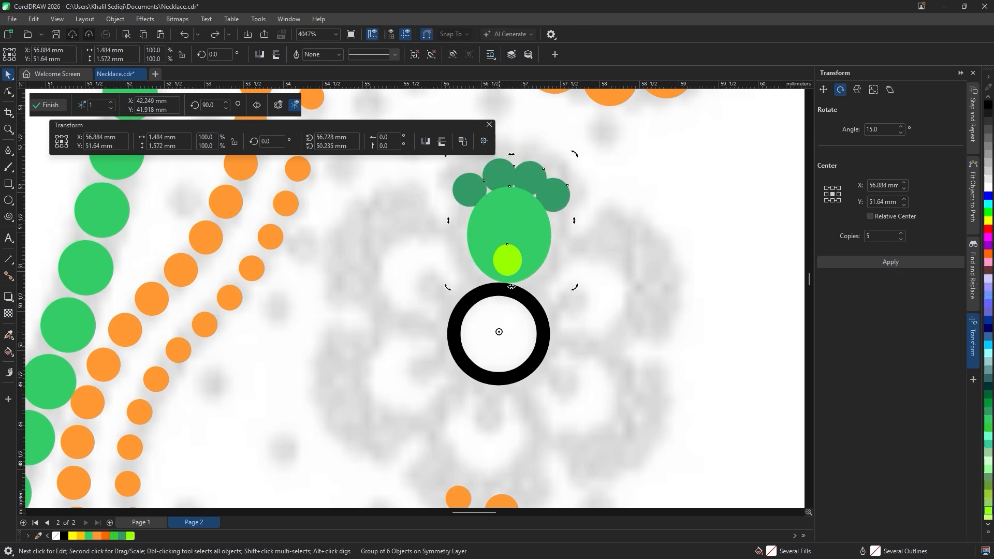
left_click(890, 262)
key("ctrl+z")
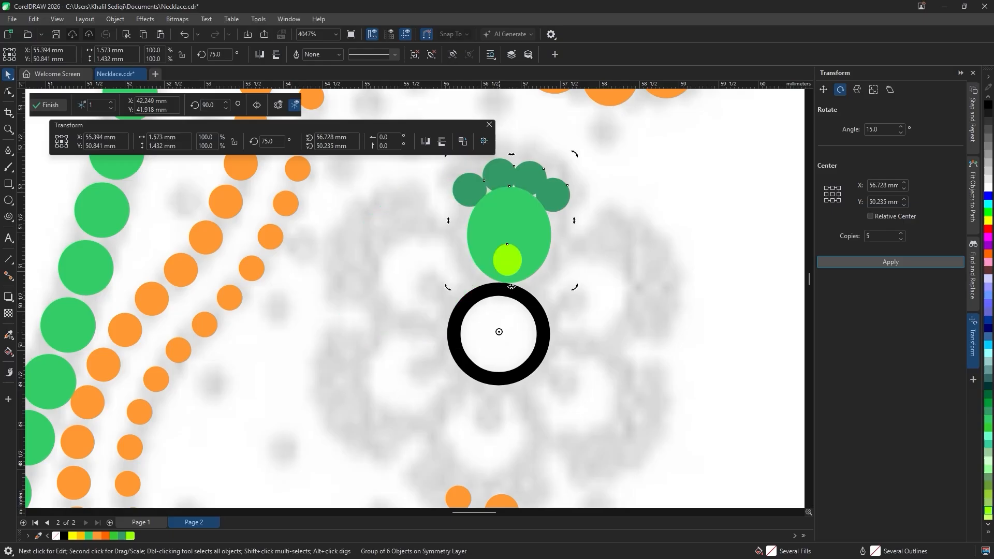
- Try to rotate the 5 petal copies around the circle by 45 degrees and by 90 degrees, undoing both
double_click(873, 129)
type("45")
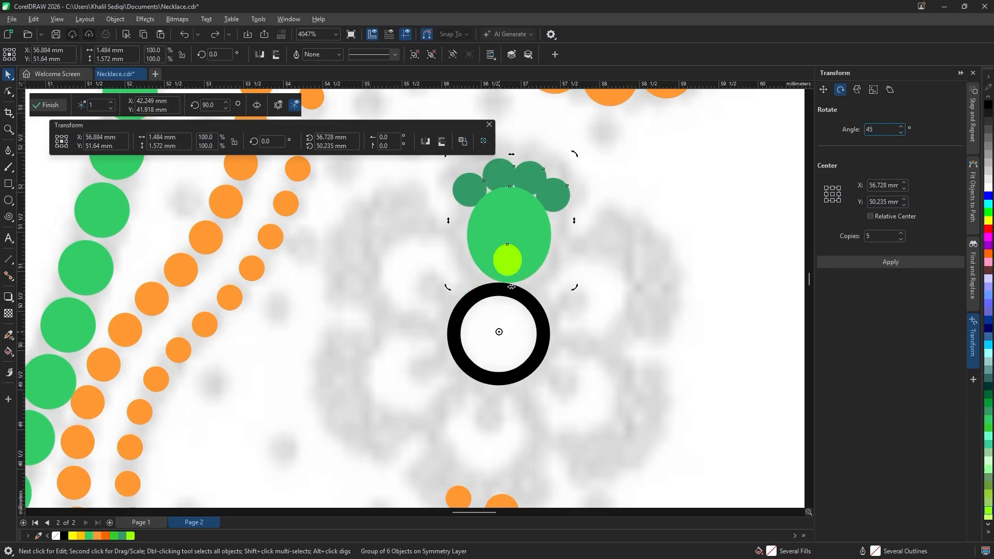
left_click(890, 262)
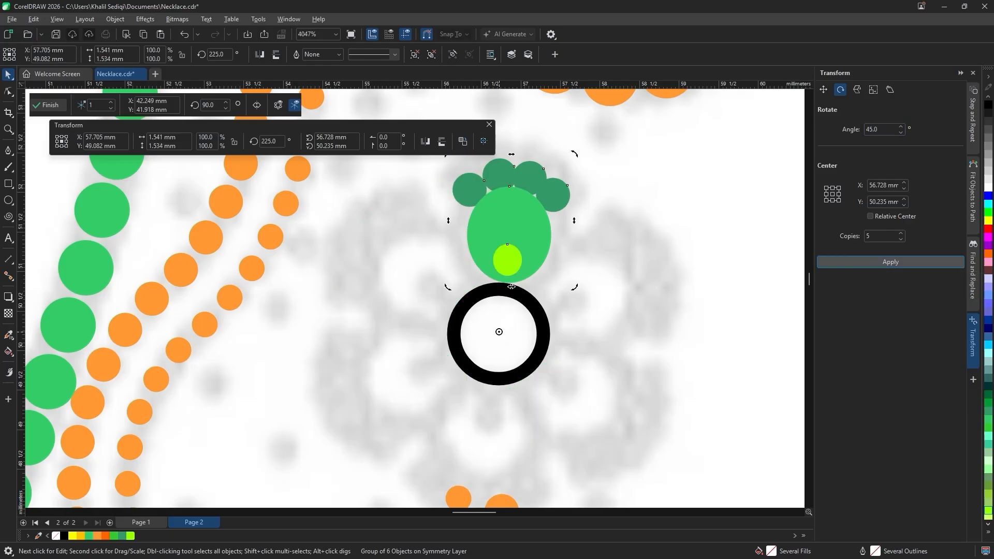
key("ctrl+z")
double_click(873, 130)
type("9")
key("Return")
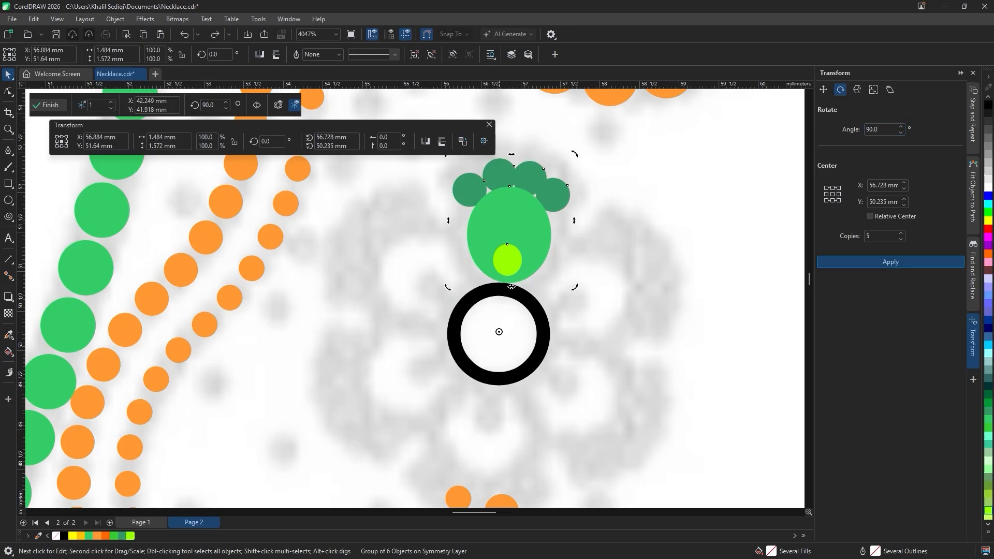
key("ctrl+z")
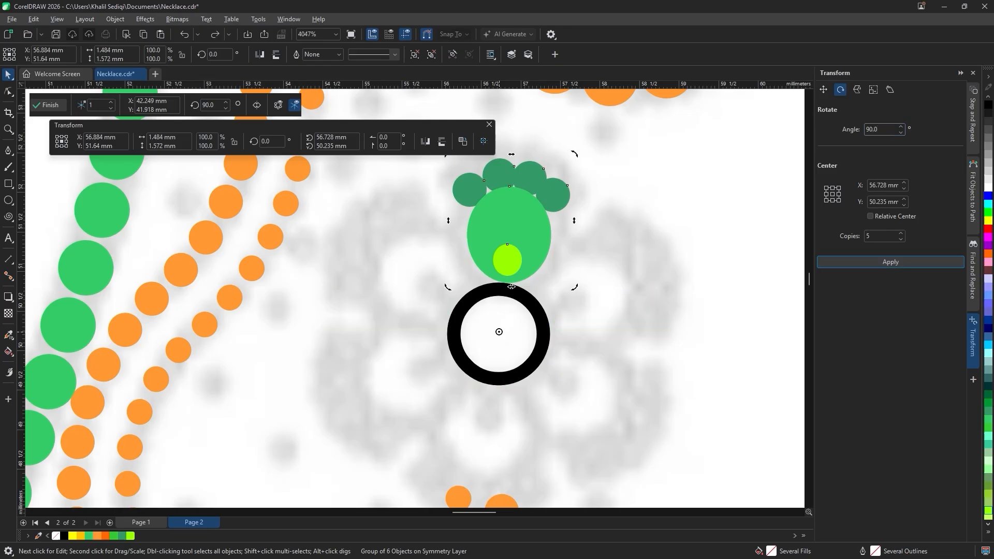
- Create 5 copies of the petal group rotated by 60 degrees around the circle's centre
type("60")
key("Return")
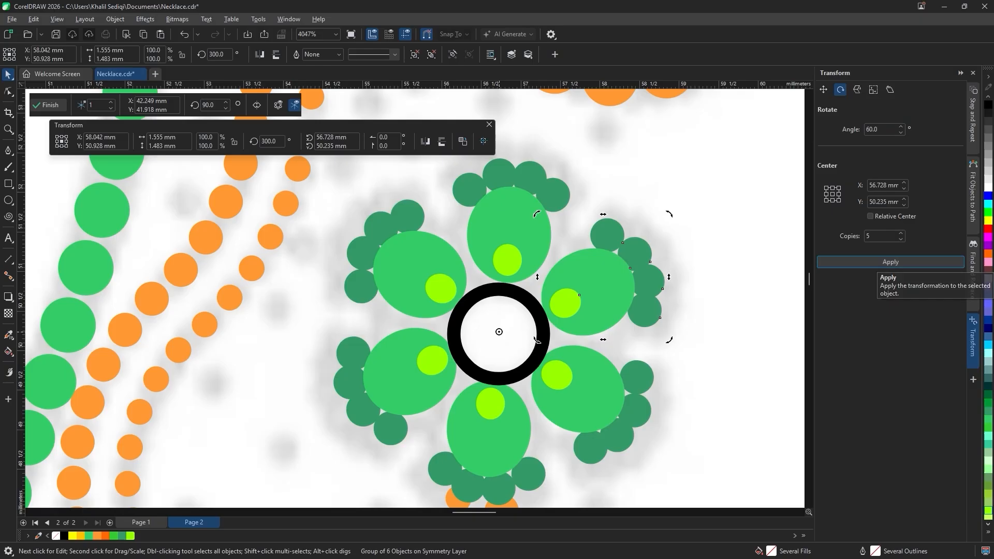
- Fill the flower's centre circle with yellow-green (R:153 G:204 B:51) and remove its black outline
scroll(641, 363, "down", 2)
left_click(593, 356)
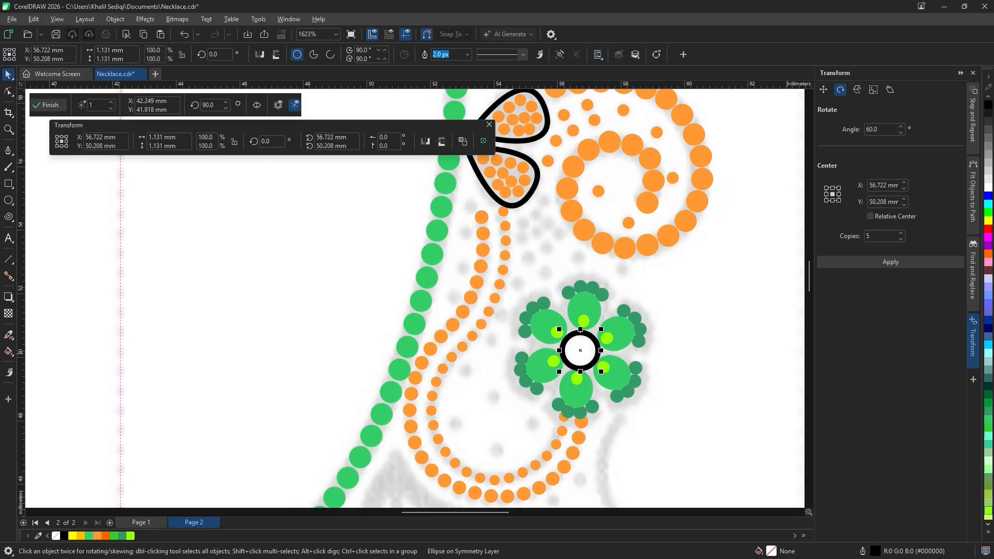
left_click(988, 512)
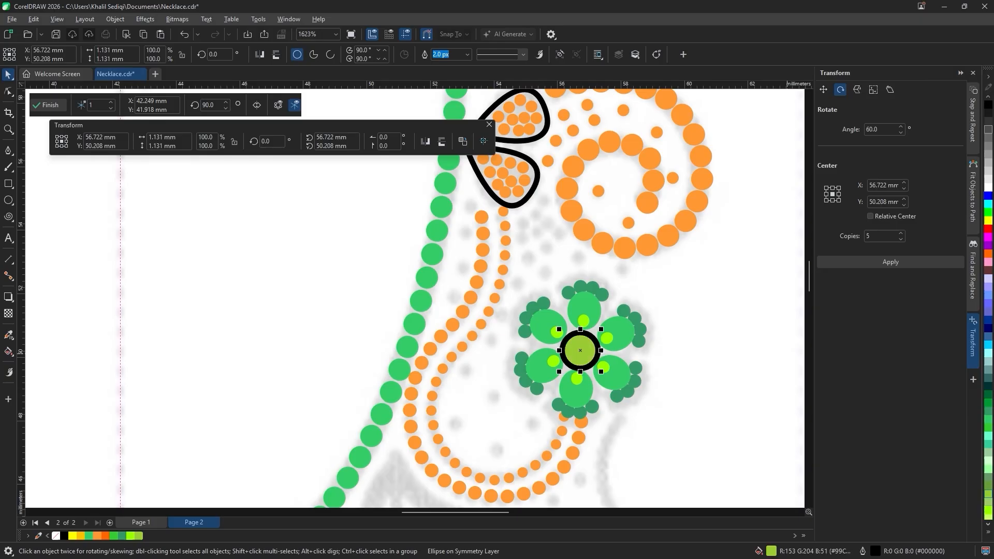
scroll(988, 104, "up", 1)
right_click(988, 104)
left_click(647, 379)
- Delete the two black teardrop outlines around the orange dots beside the neckline
scroll(647, 379, "down", 2)
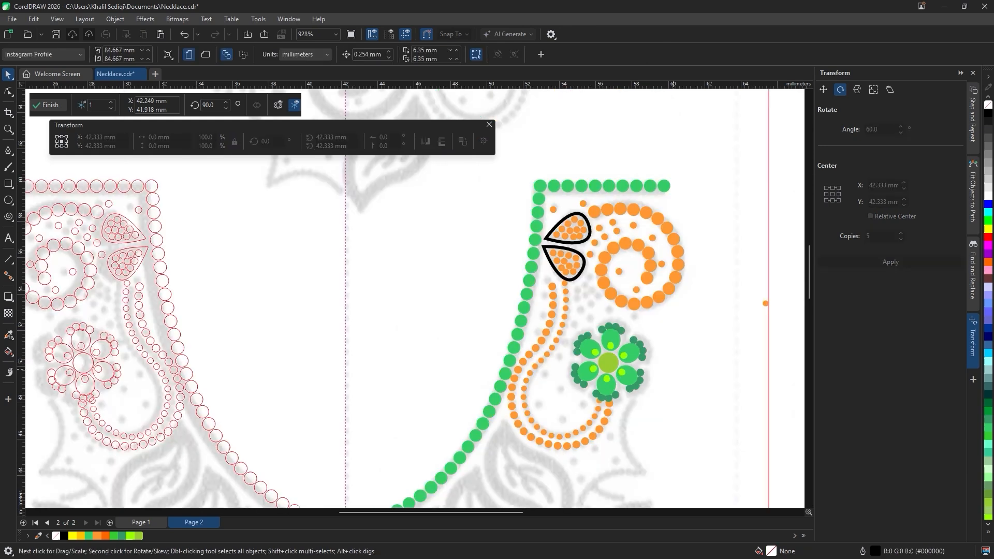
left_click_drag(673, 370, 700, 265)
scroll(560, 389, "down", 2)
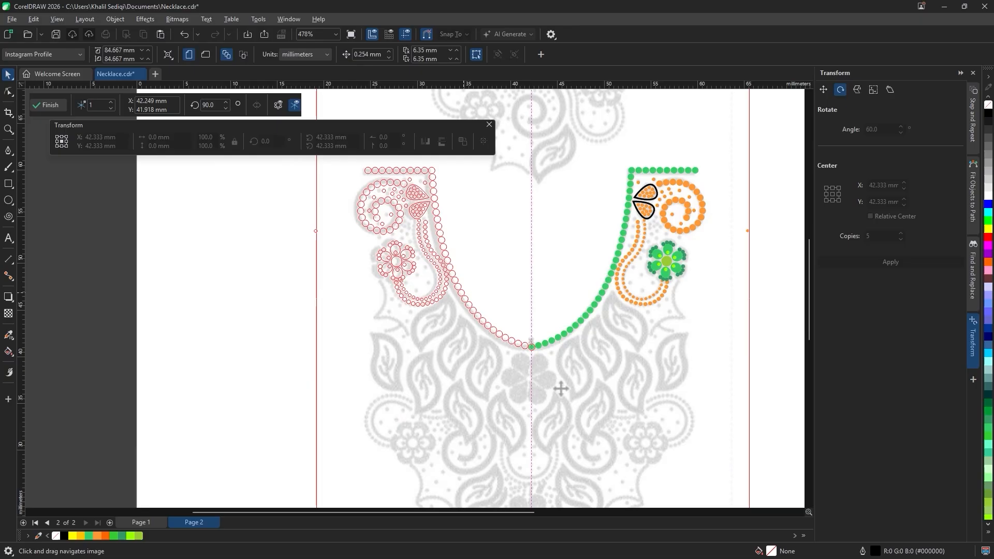
left_click_drag(560, 389, 482, 470)
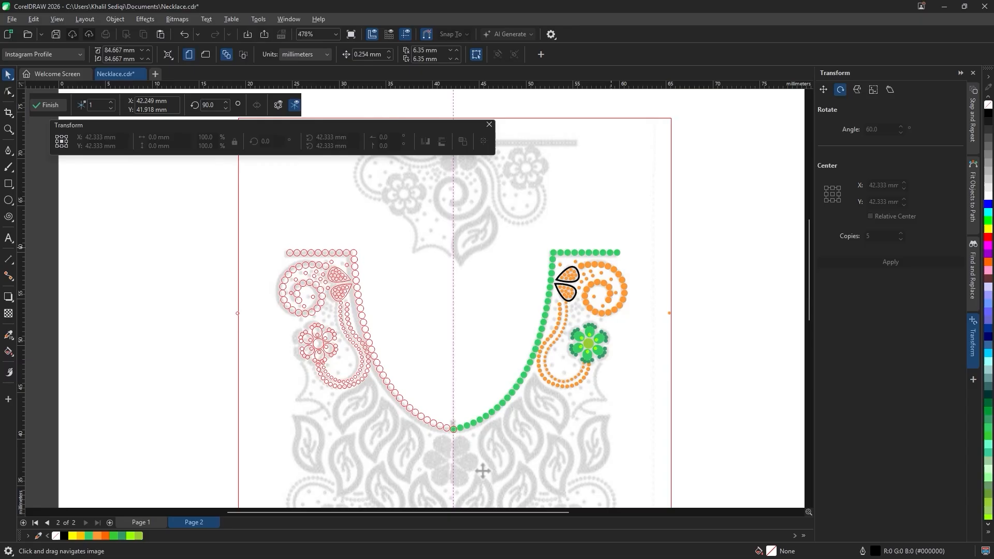
scroll(613, 250, "up", 2)
left_click(567, 283)
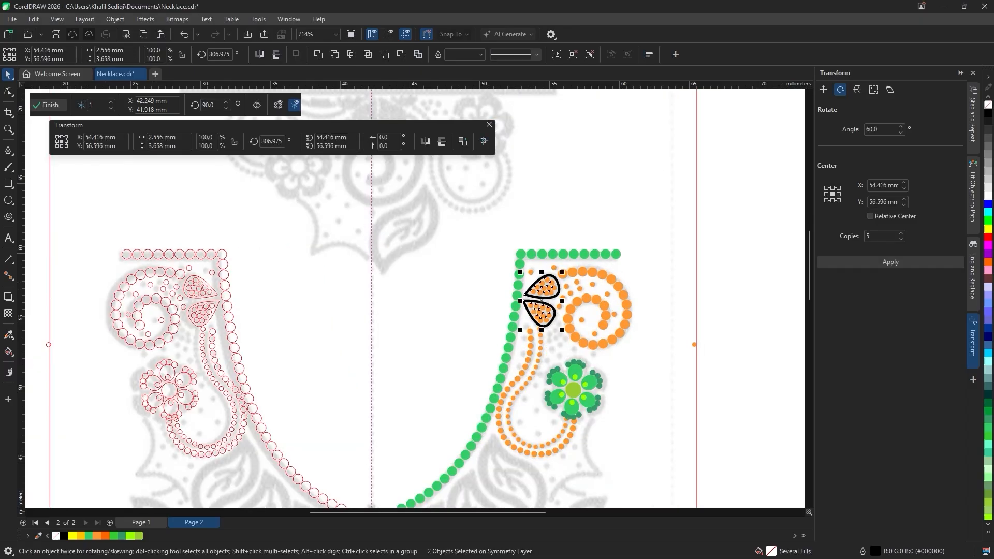
scroll(621, 257, "up", 5)
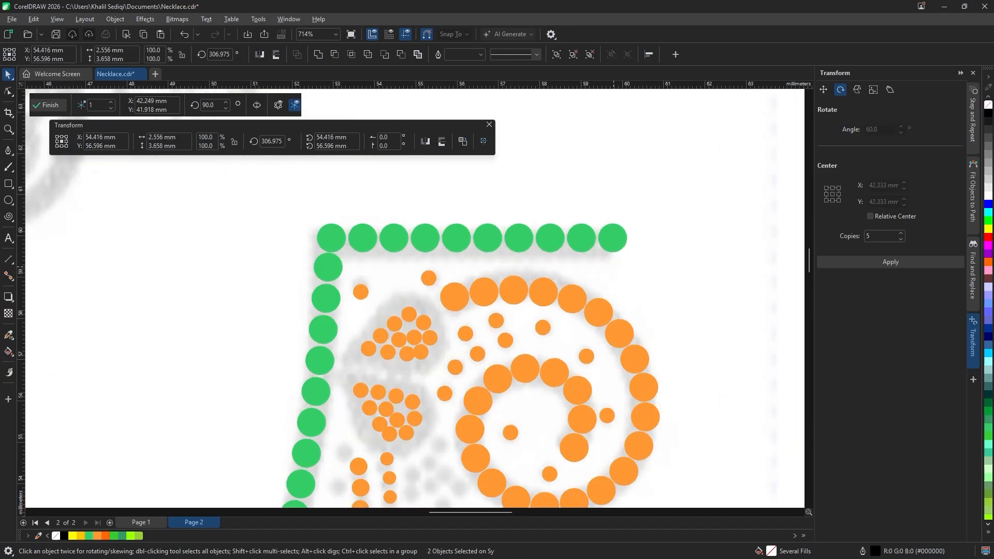
- Try to copy the Page 1 beads' attributes with the Attributes Eyedropper for use on Page 2's green neckline beads
scroll(550, 260, "down", 4)
left_click(613, 256)
scroll(613, 256, "up", 4)
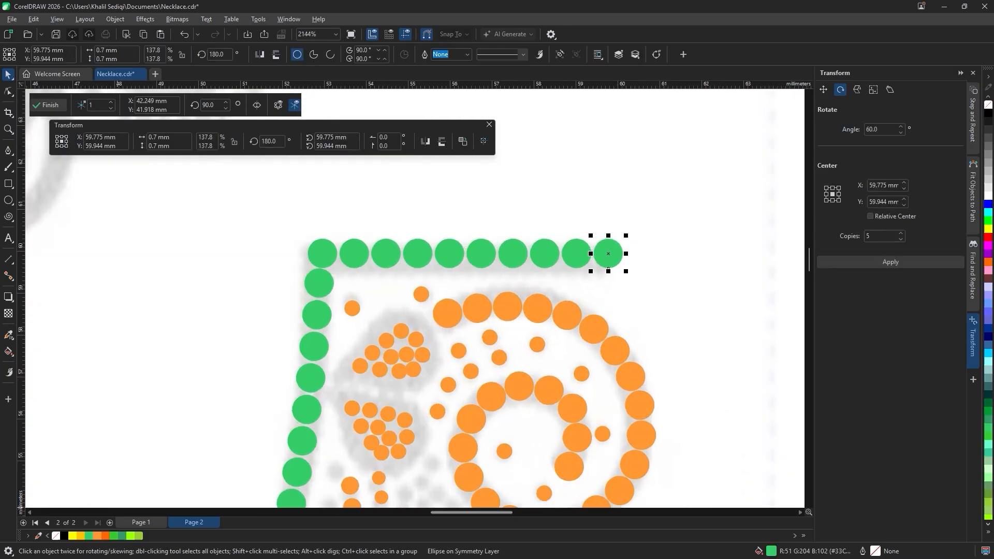
left_click(141, 522)
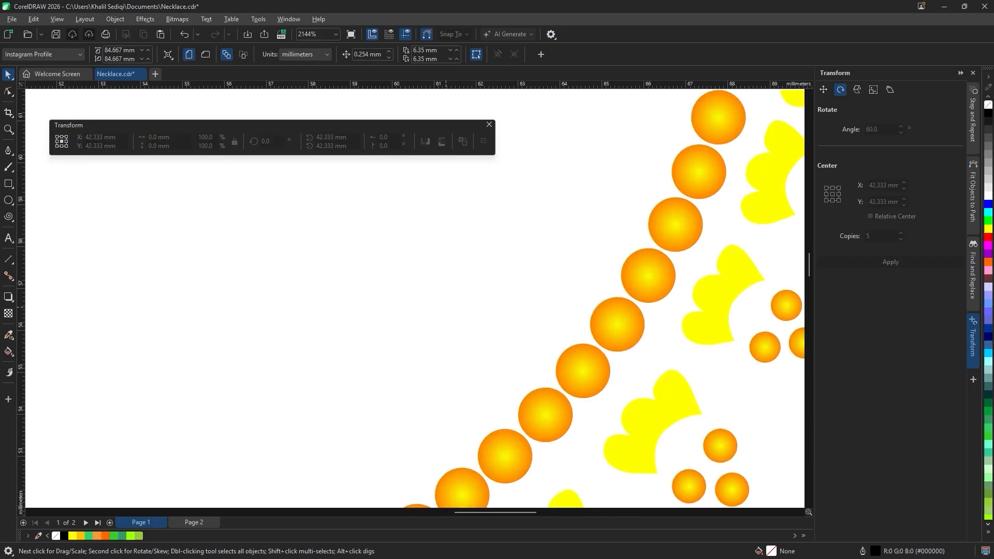
left_click_drag(583, 384, 580, 384)
left_click(8, 335)
left_click(63, 343)
left_click(63, 344)
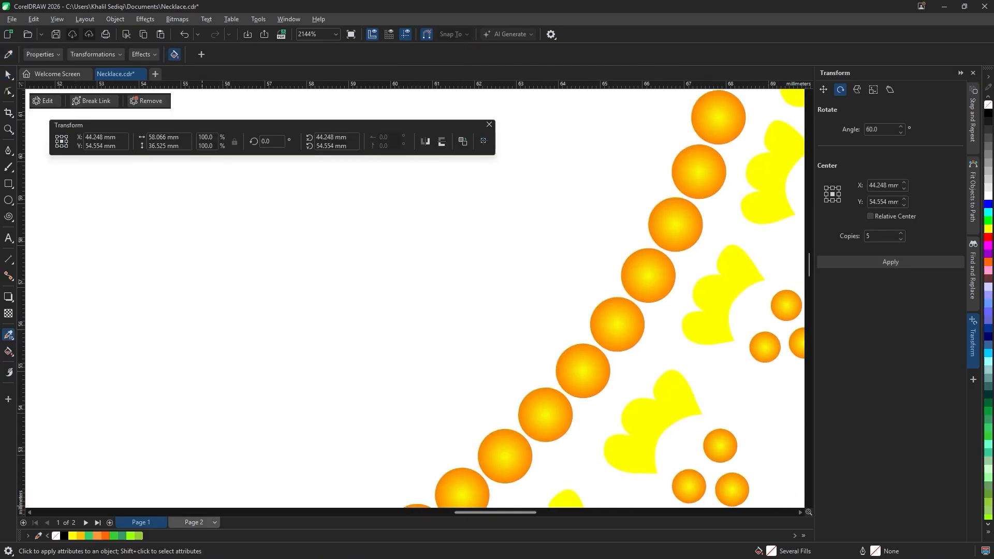
left_click(194, 522)
left_click_drag(356, 166, 704, 319)
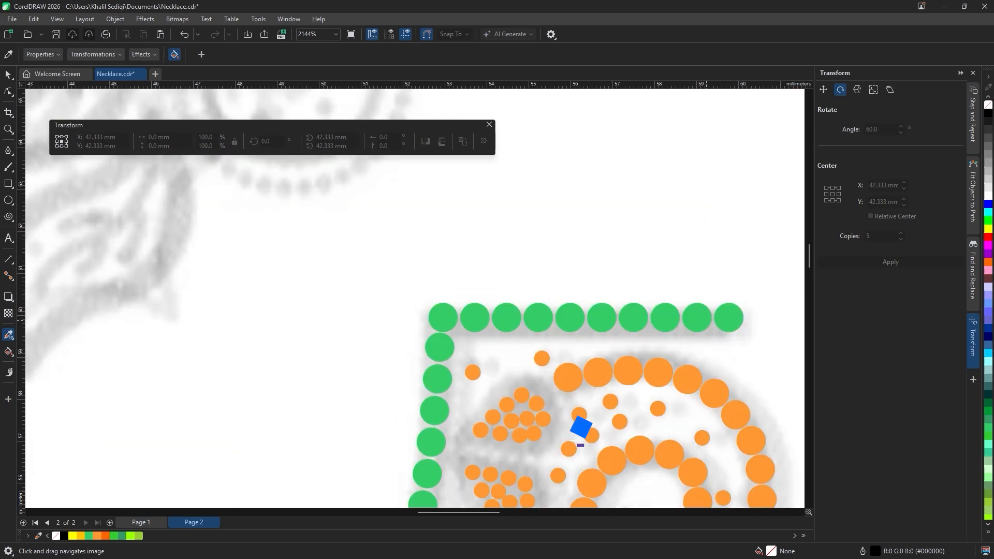
key("v")
left_click(718, 319)
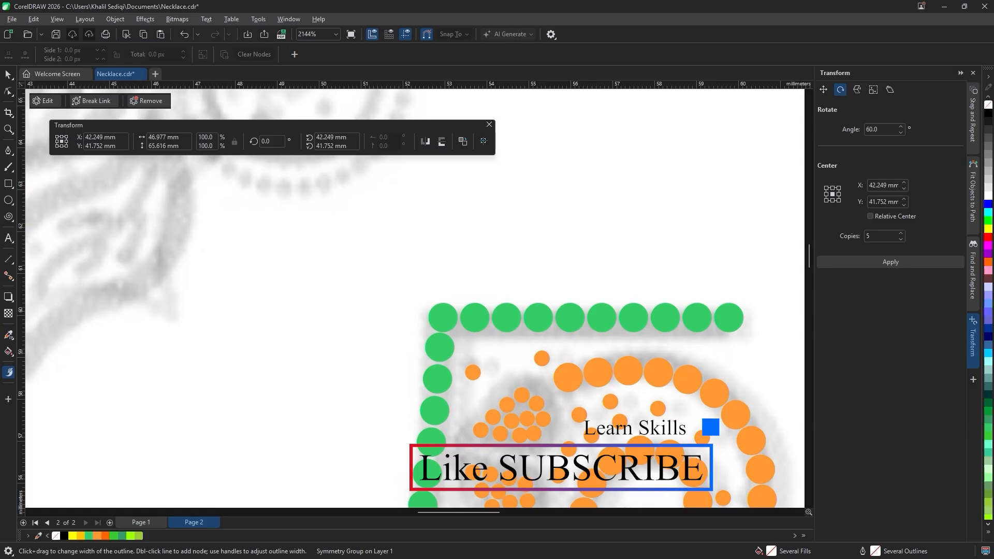
key("space")
right_click(720, 318)
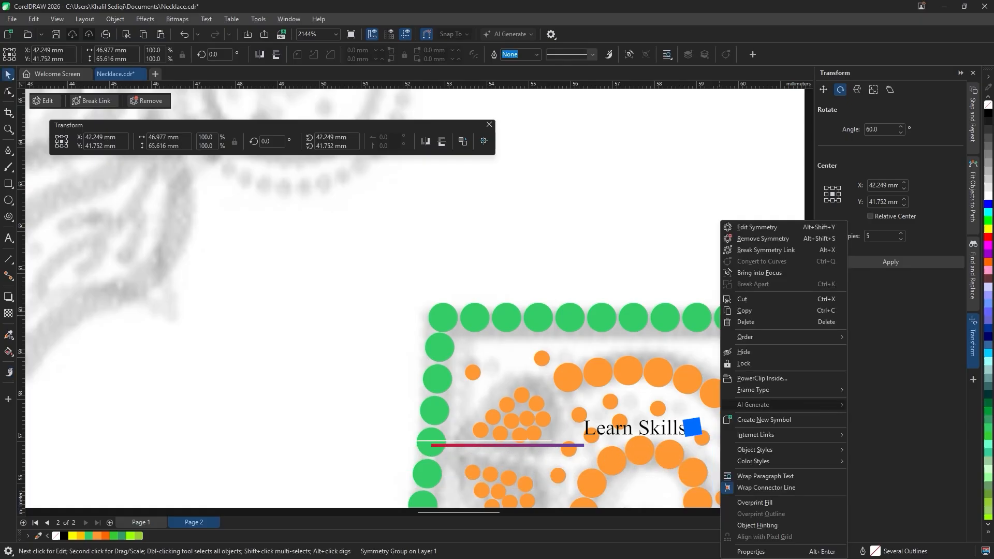
key("Escape")
- Examine the mirrored neckline beads, scrolls and flowers on both sides of the design, and select the symmetry group
scroll(642, 308, "down", 3)
key("Escape")
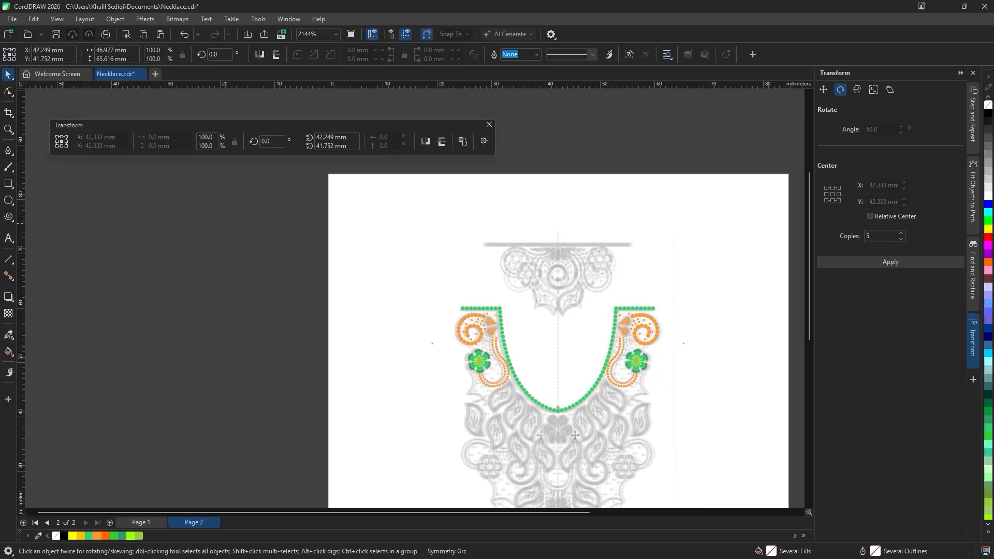
scroll(655, 368, "up", 3)
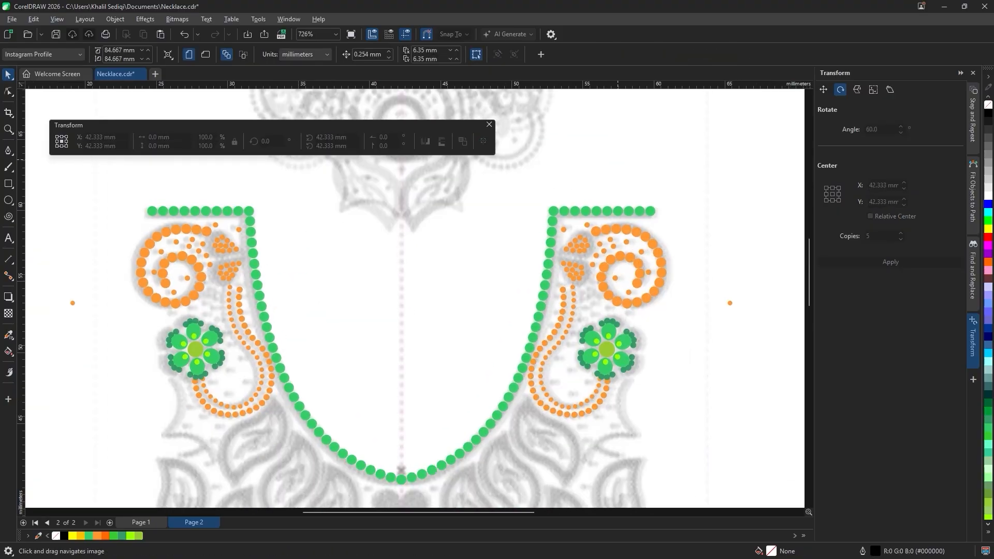
left_click(617, 229)
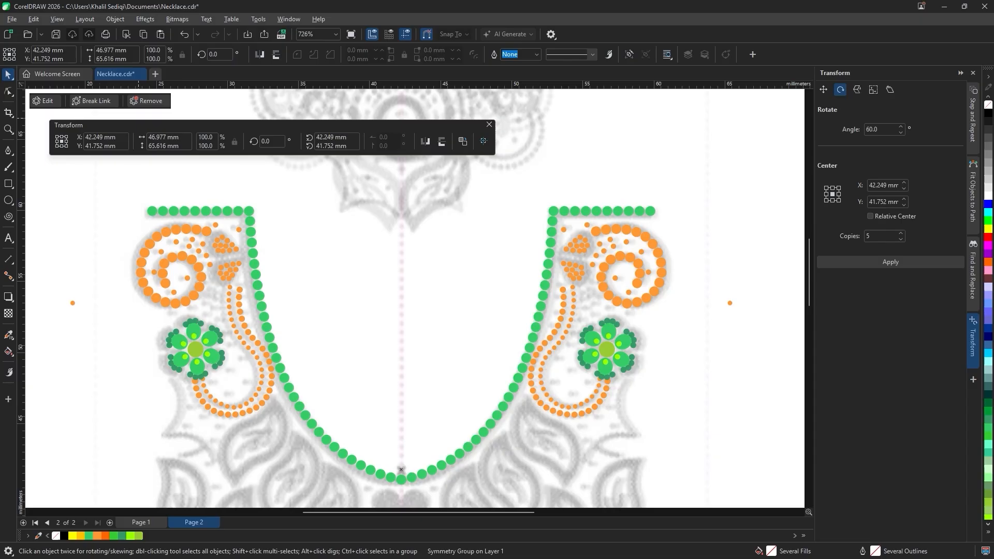
scroll(335, 334, "down", 2)
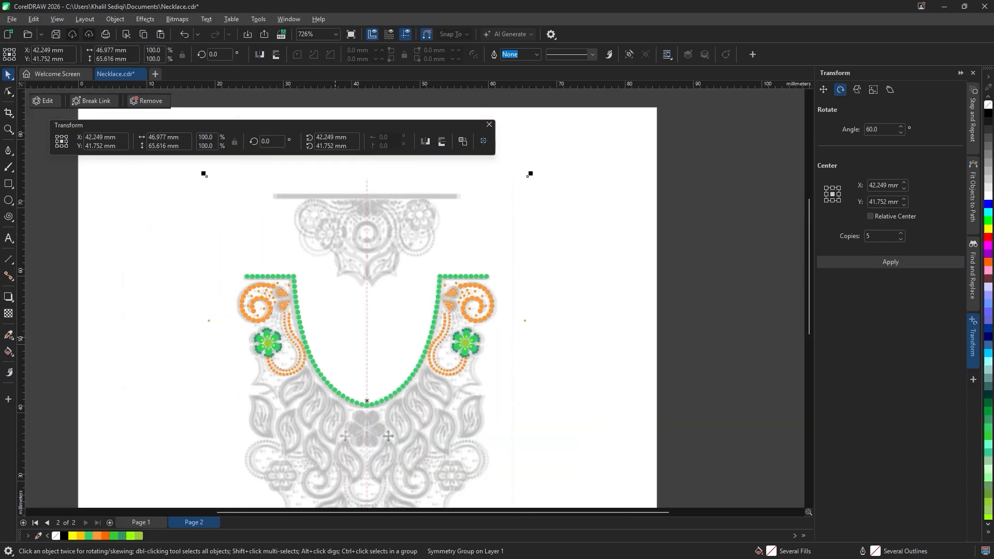
key("Escape")
scroll(280, 276, "up", 2)
scroll(282, 290, "up", 1)
left_click_drag(724, 342, 638, 253)
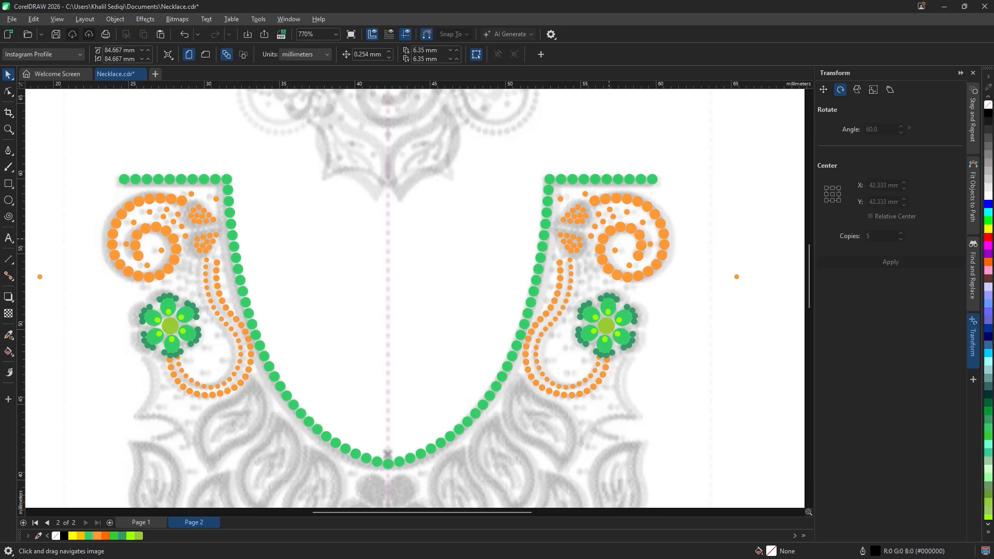
left_click(603, 239)
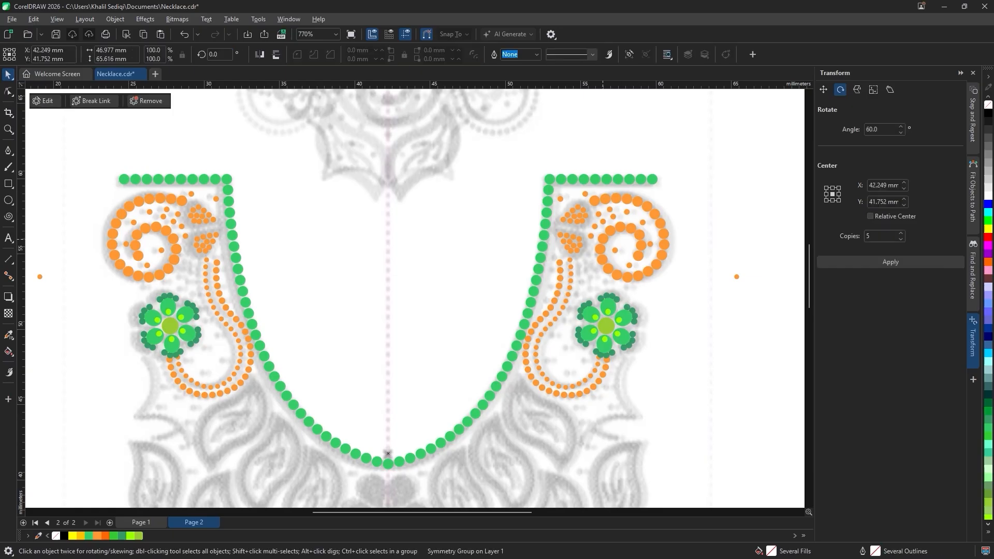